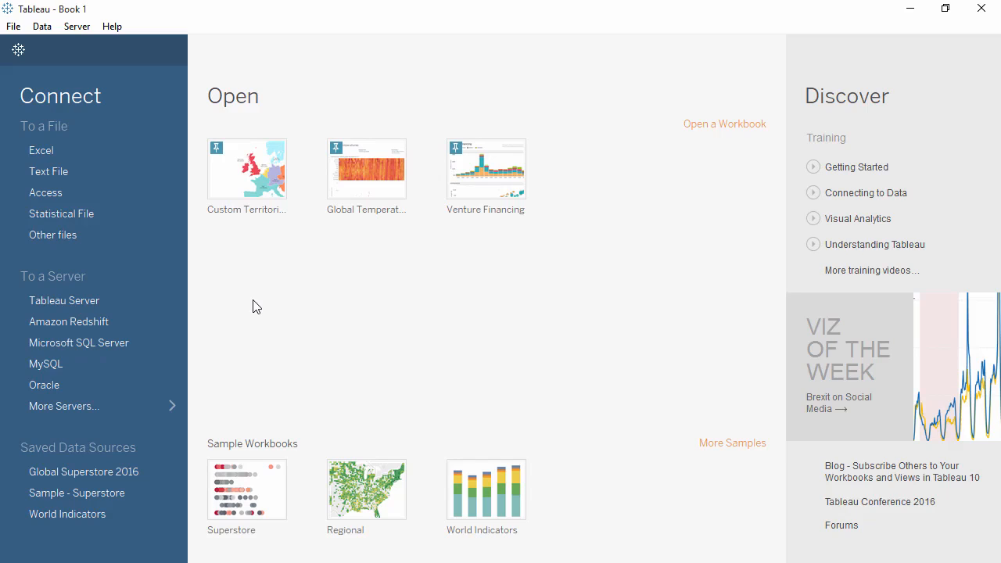
- Look over the list of available server connectors and the Orders sheet of Global Superstore Orders 2016.xlsx in Excel
{"action": "left_click", "coordinate": [124, 402]}
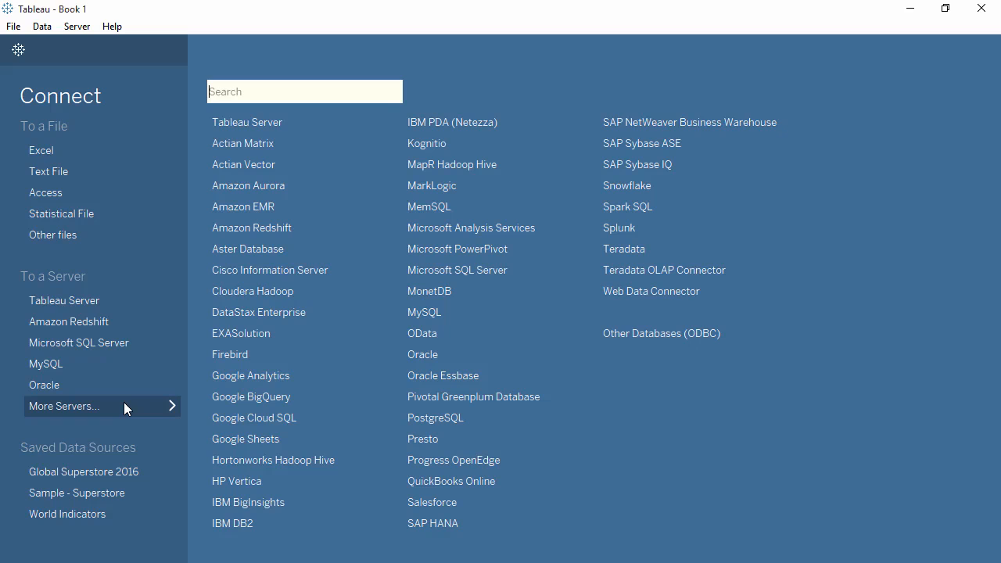
{"action": "left_click", "coordinate": [124, 402]}
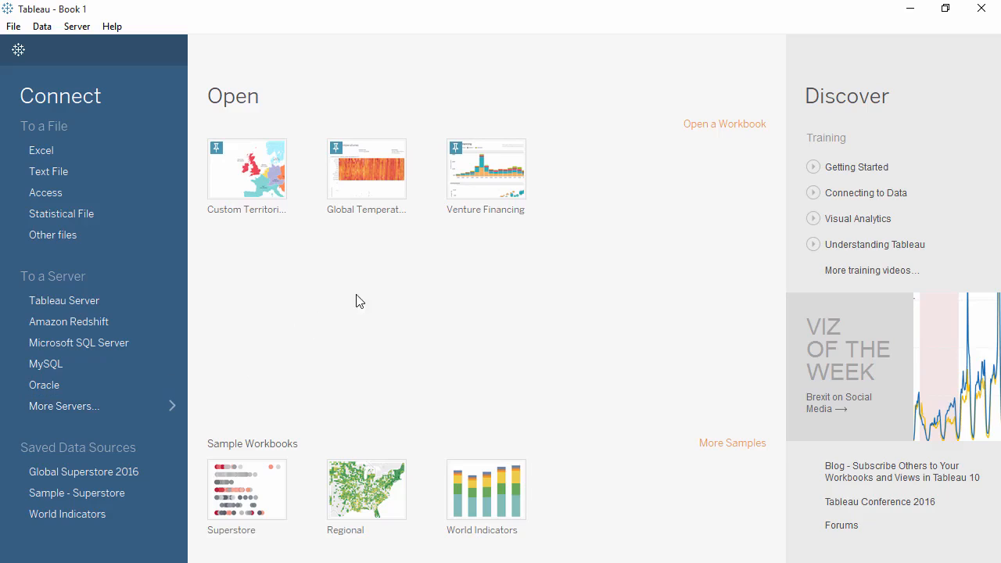
{"action": "left_click", "coordinate": [911, 9]}
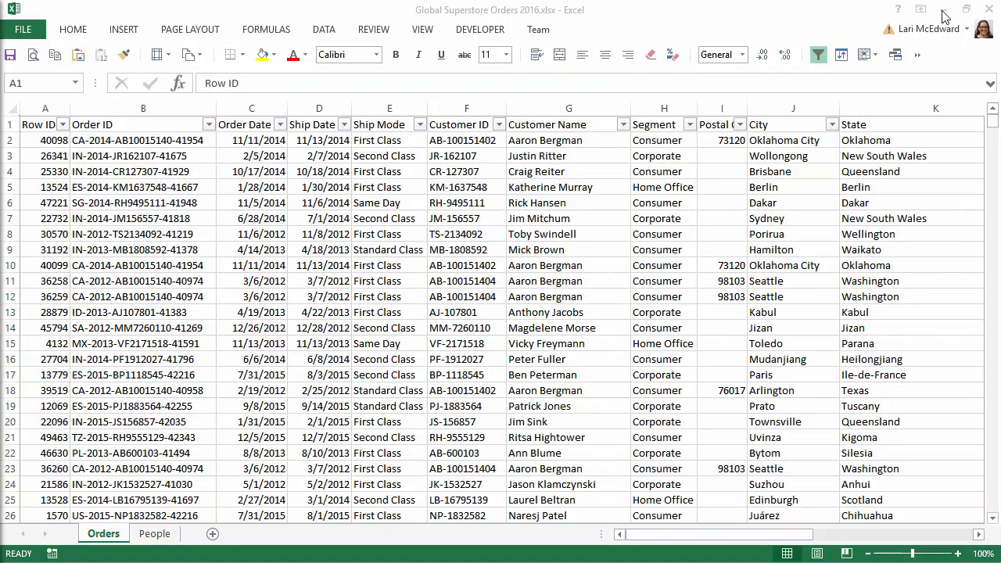
{"action": "left_click", "coordinate": [943, 9]}
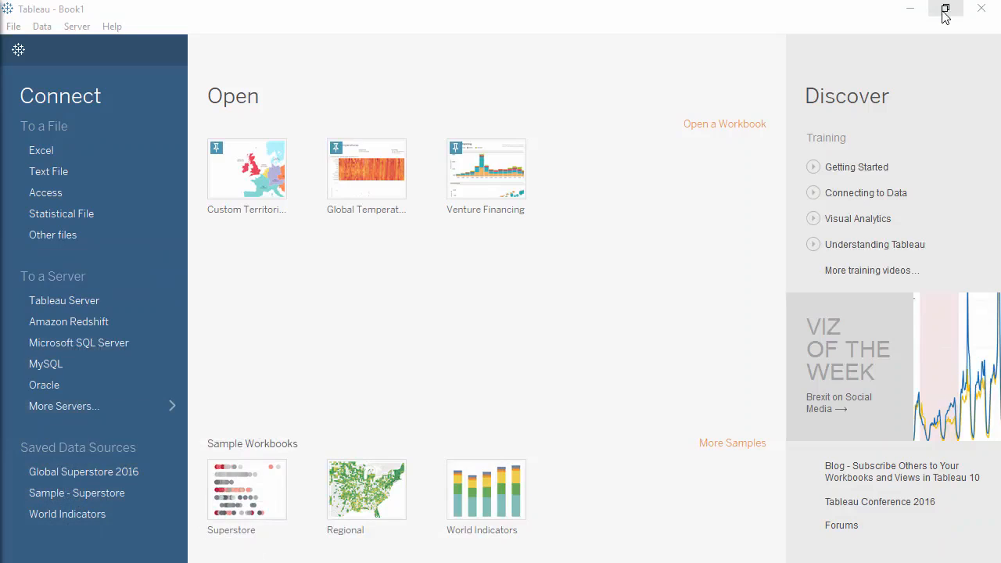
- Connect to the Excel file Global Superstore Orders 2016.xlsx and add its Orders sheet to the data source
{"action": "left_click", "coordinate": [119, 153]}
{"action": "left_click", "coordinate": [119, 153]}
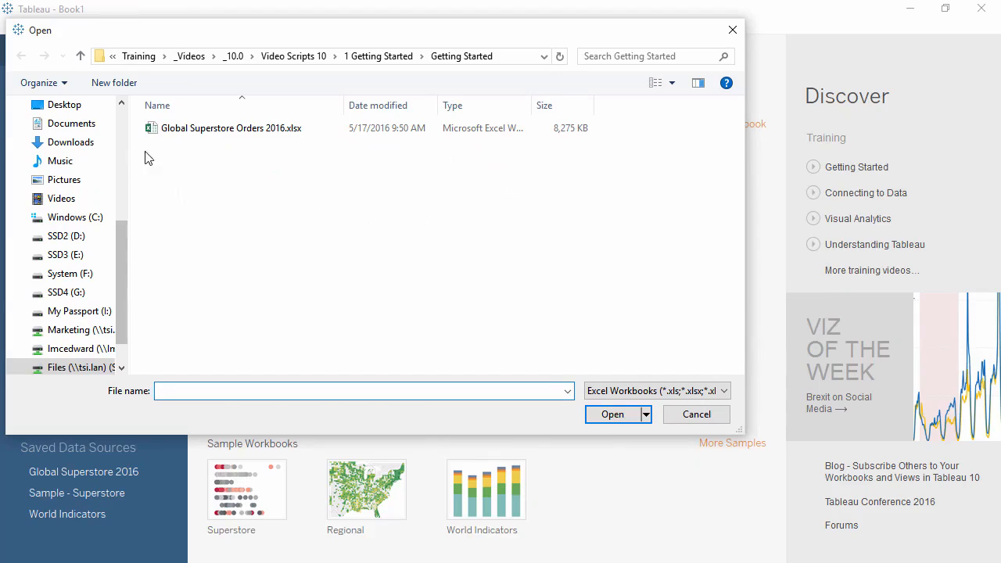
{"action": "double_click", "coordinate": [211, 130]}
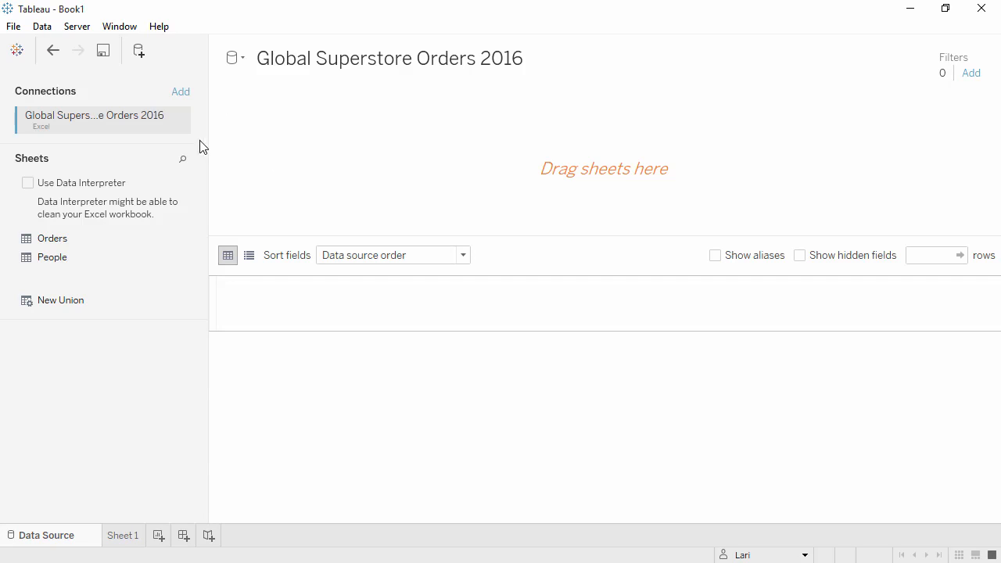
{"action": "left_click_drag", "start_coordinate": [127, 241], "coordinate": [288, 177]}
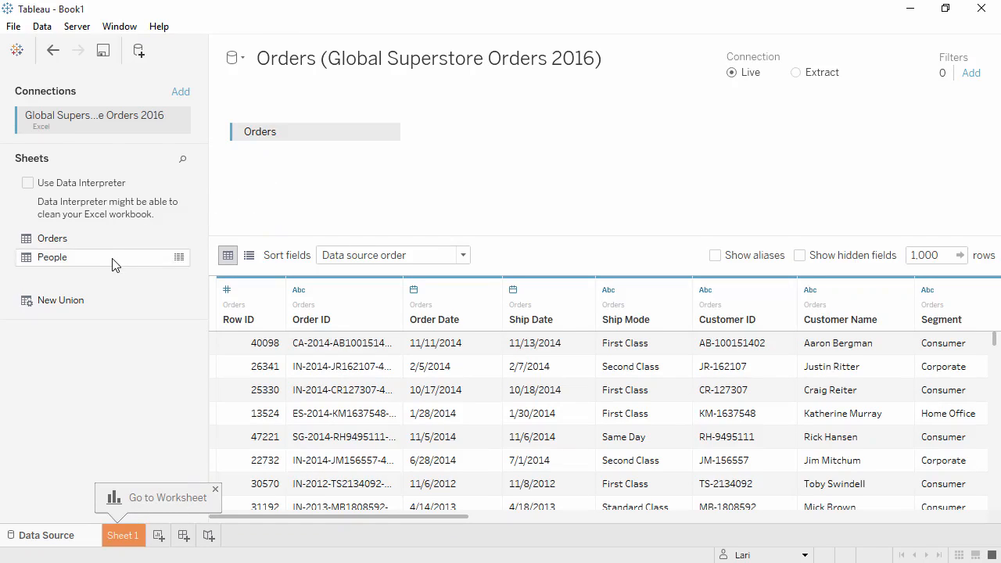
- Try joining the People sheet to Orders and remove it from the data source again
{"action": "left_click_drag", "start_coordinate": [112, 264], "coordinate": [437, 178]}
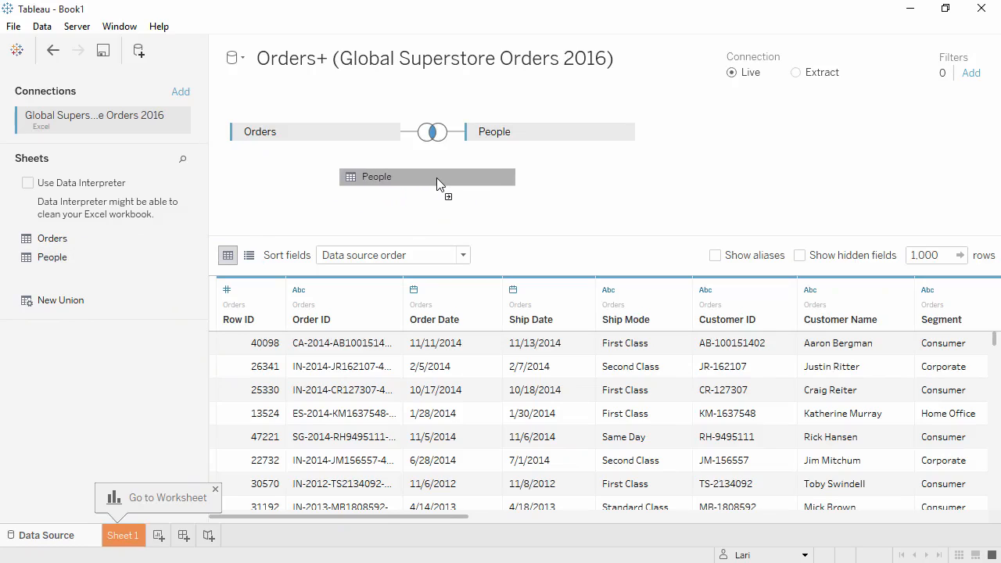
{"action": "left_click", "coordinate": [623, 133]}
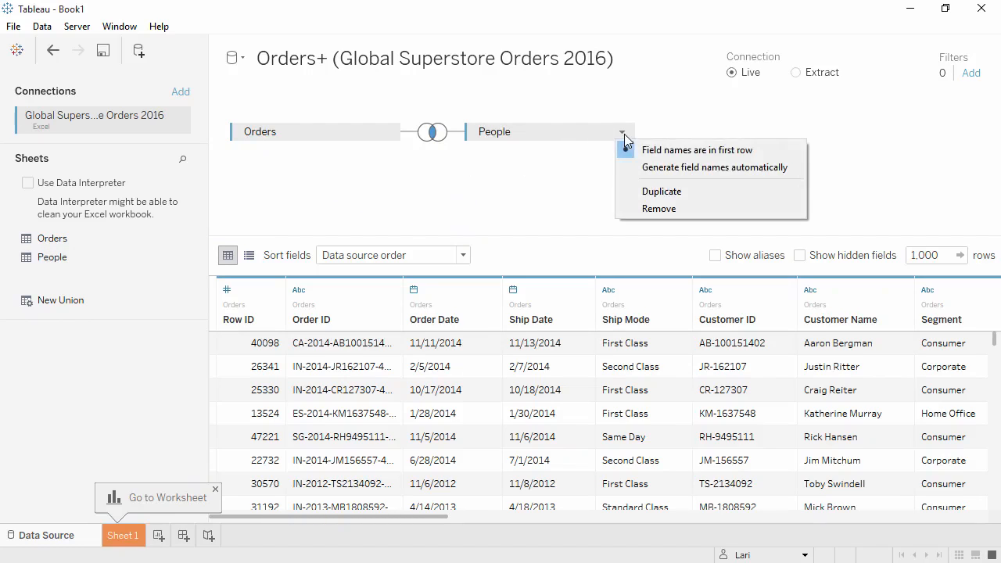
{"action": "left_click", "coordinate": [641, 208]}
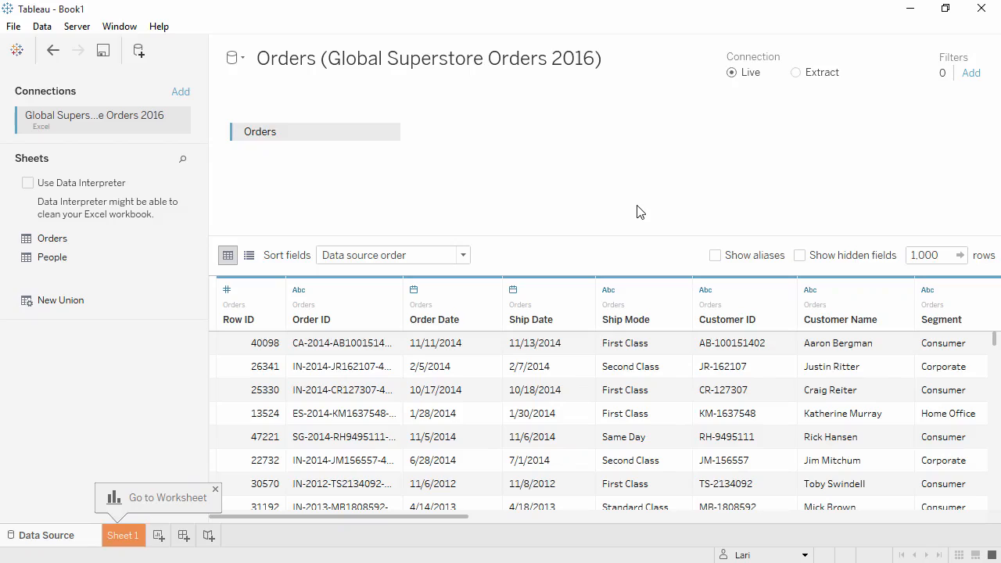
- Add a second connection to the text file Global Superstore Returns 2016.csv in the same data source
{"action": "left_click", "coordinate": [181, 94]}
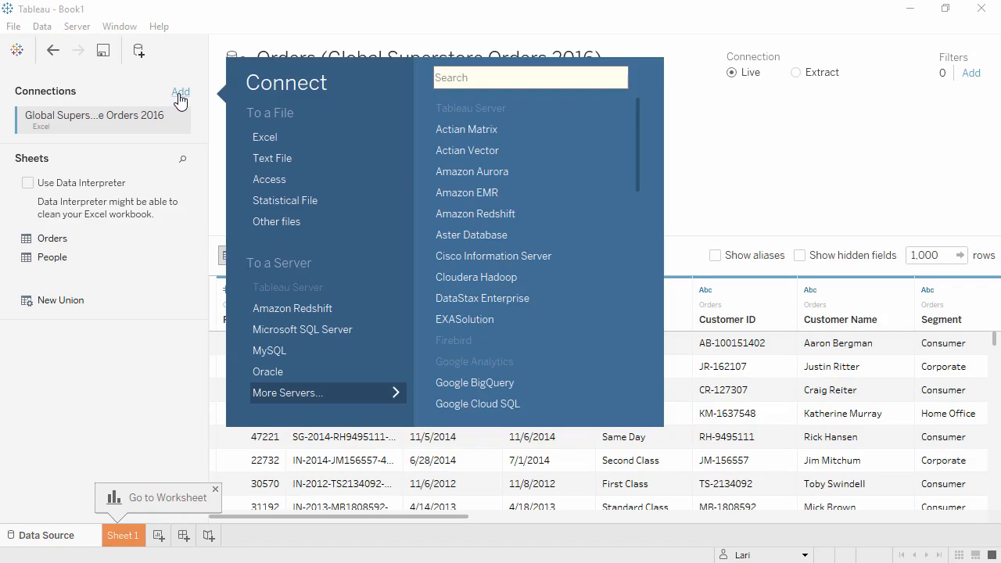
{"action": "left_click", "coordinate": [269, 157]}
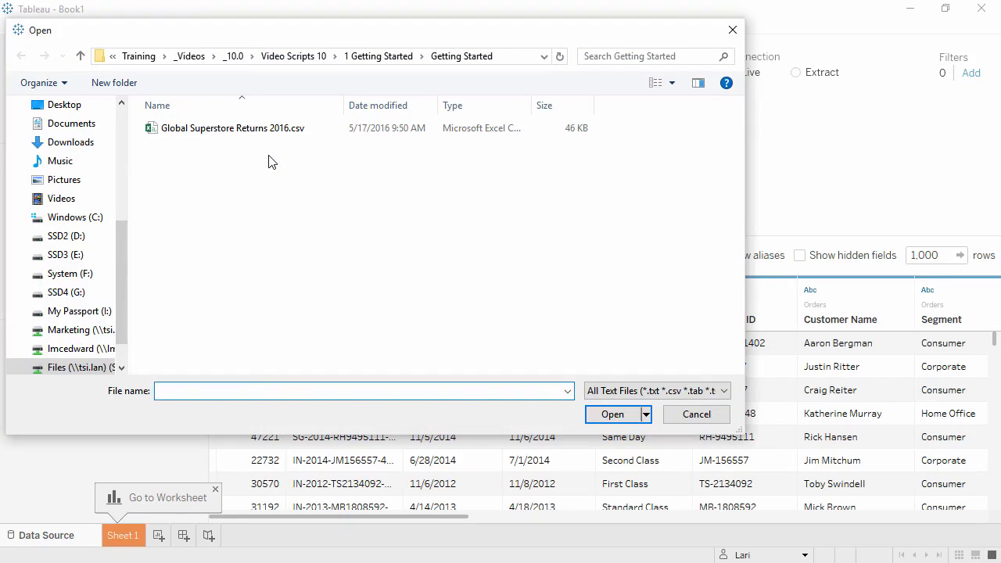
{"action": "double_click", "coordinate": [263, 129]}
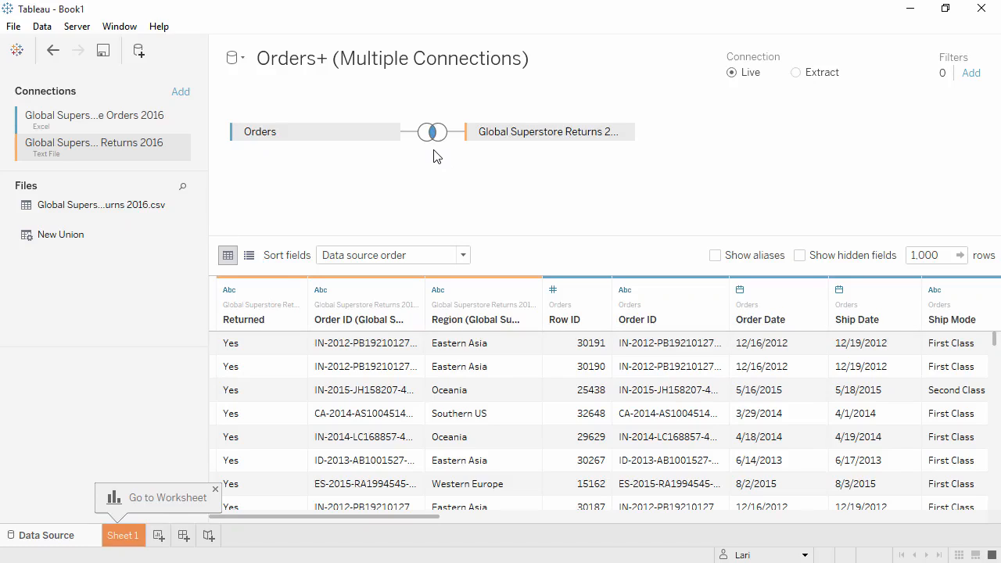
- Change the join between Orders and Global Superstore Returns 2016 to a left join
{"action": "left_click", "coordinate": [434, 139]}
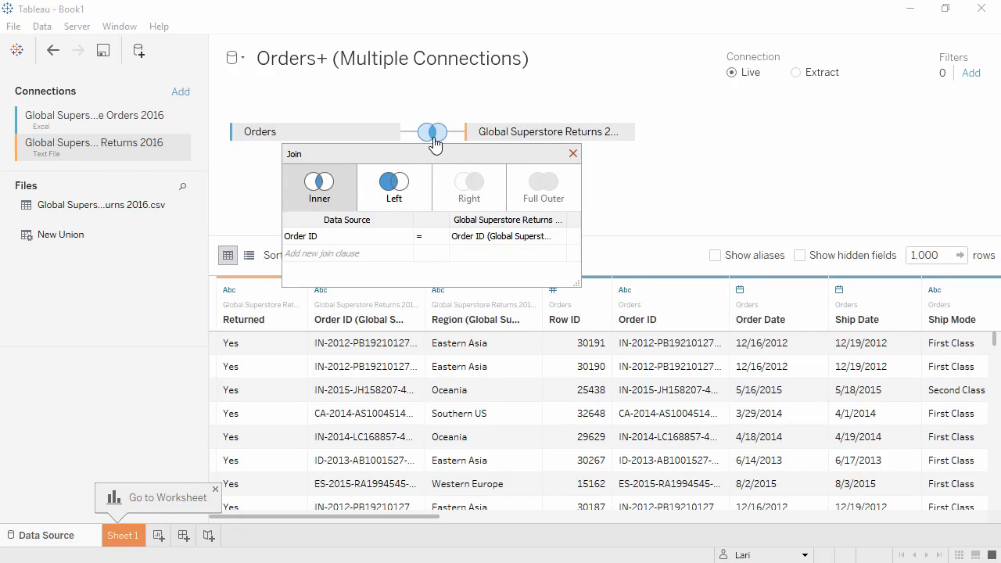
{"action": "left_click", "coordinate": [420, 190]}
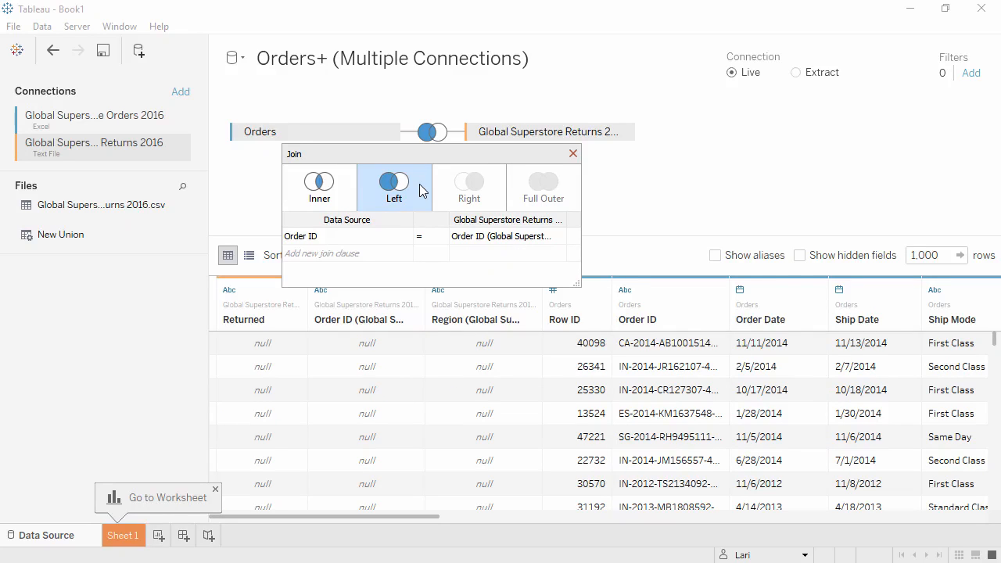
{"action": "left_click", "coordinate": [403, 239]}
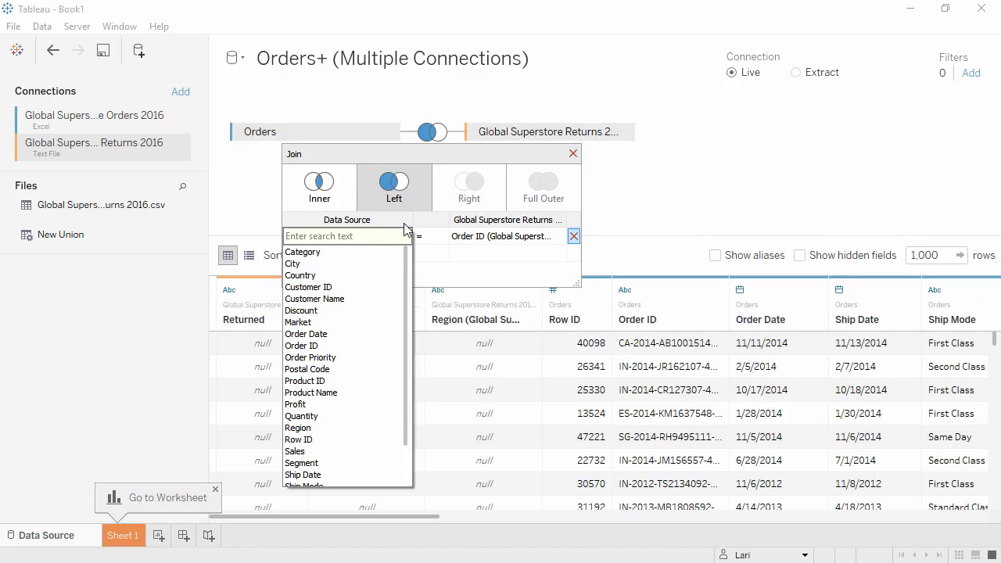
{"action": "left_click", "coordinate": [404, 228]}
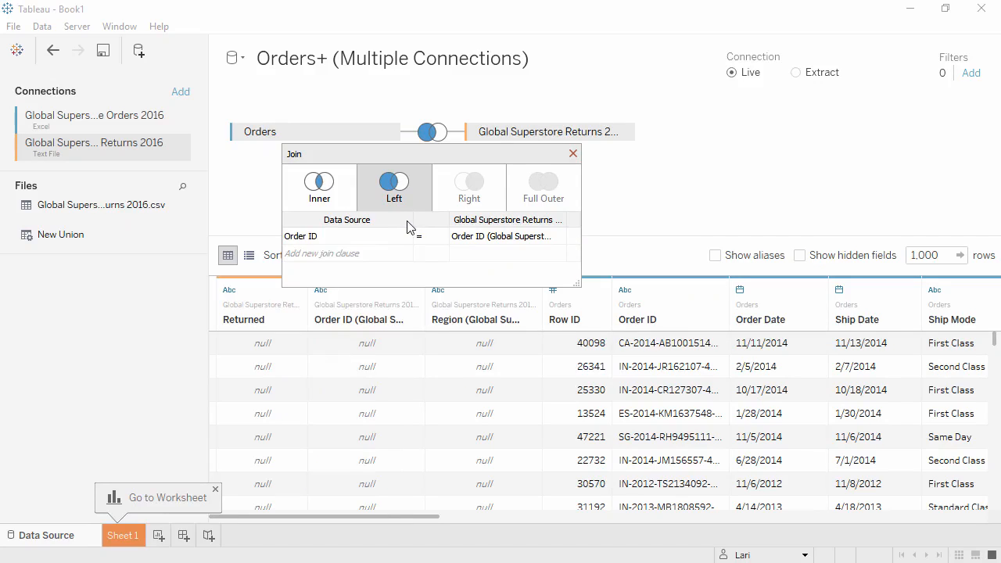
{"action": "left_click", "coordinate": [573, 154]}
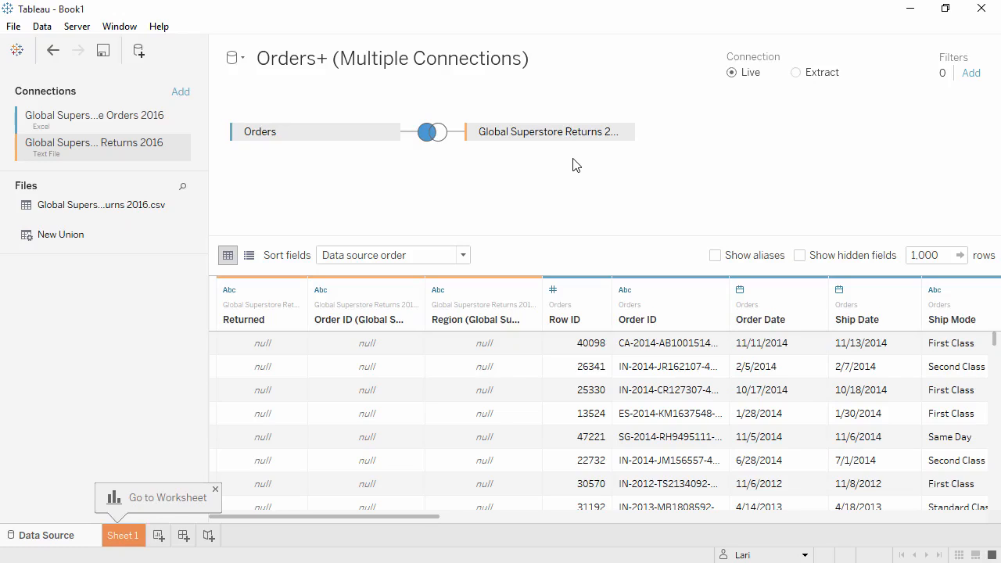
- Change the Row ID field's data type to String and widen the Order ID column to show the full IDs
{"action": "left_click", "coordinate": [558, 292]}
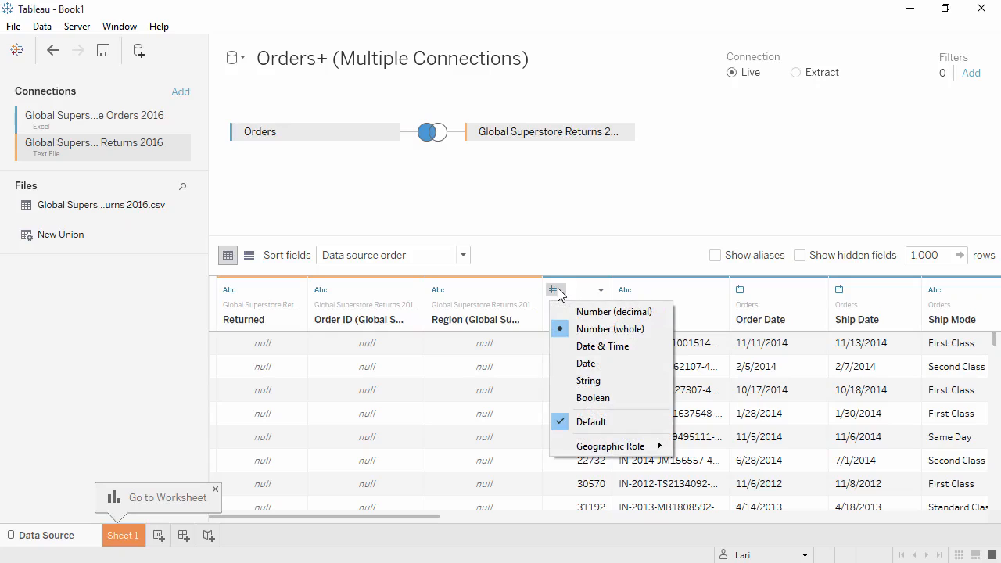
{"action": "left_click", "coordinate": [560, 379]}
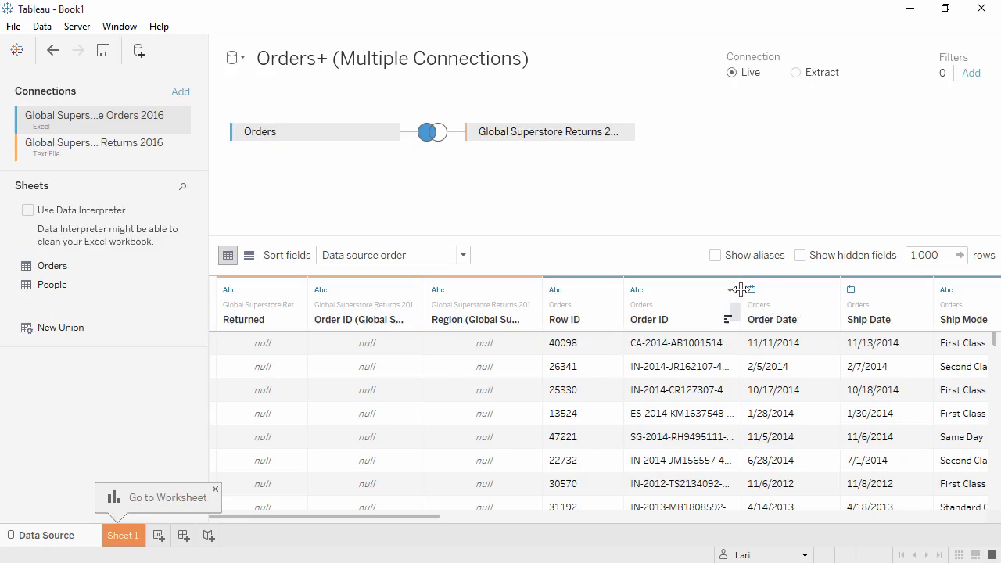
{"action": "left_click_drag", "start_coordinate": [740, 290], "coordinate": [786, 284]}
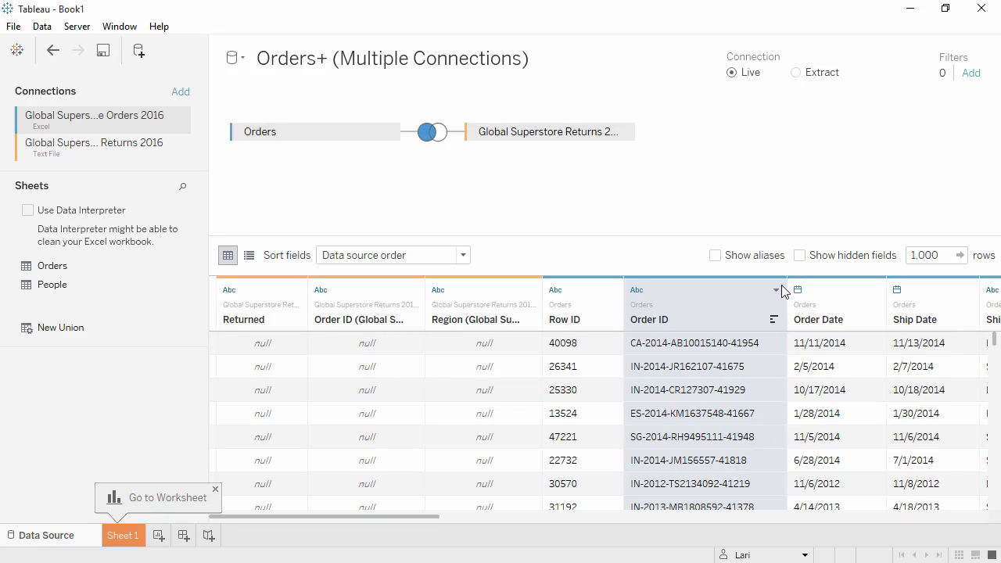
- Create a custom split of Order ID at the hyphen, splitting off the first 1 column
{"action": "left_click", "coordinate": [776, 292]}
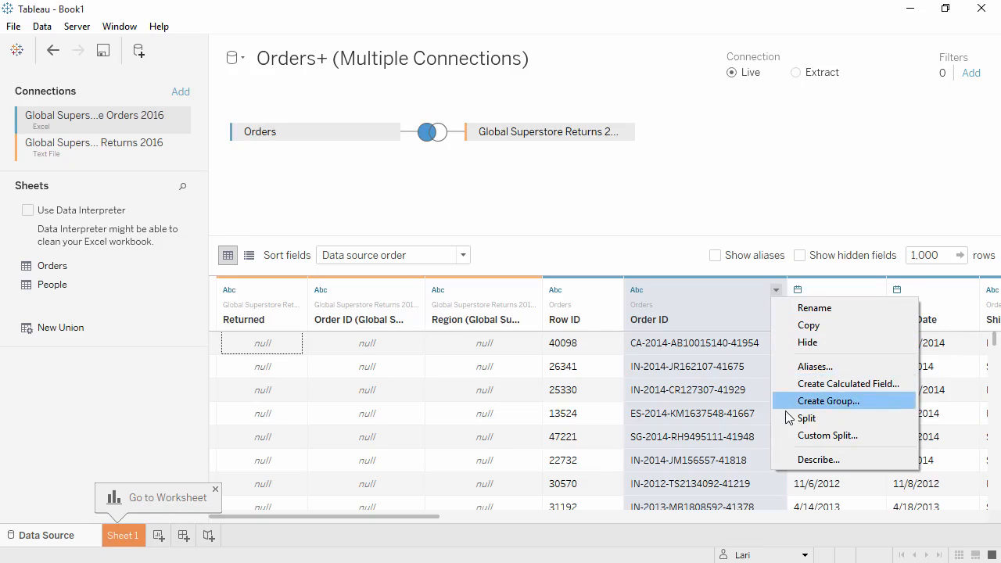
{"action": "left_click", "coordinate": [796, 438]}
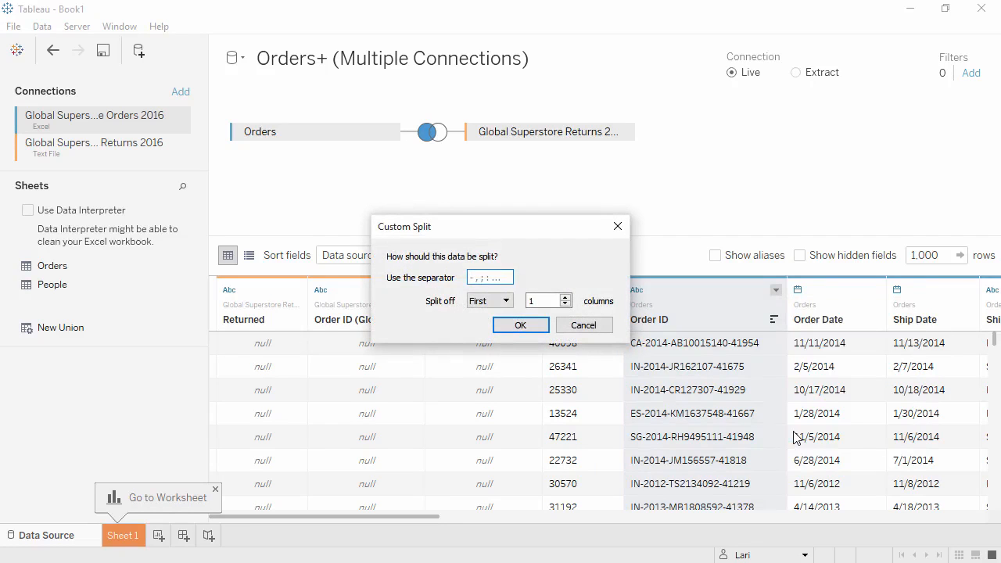
{"action": "left_click", "coordinate": [492, 276]}
{"action": "left_click", "coordinate": [527, 328]}
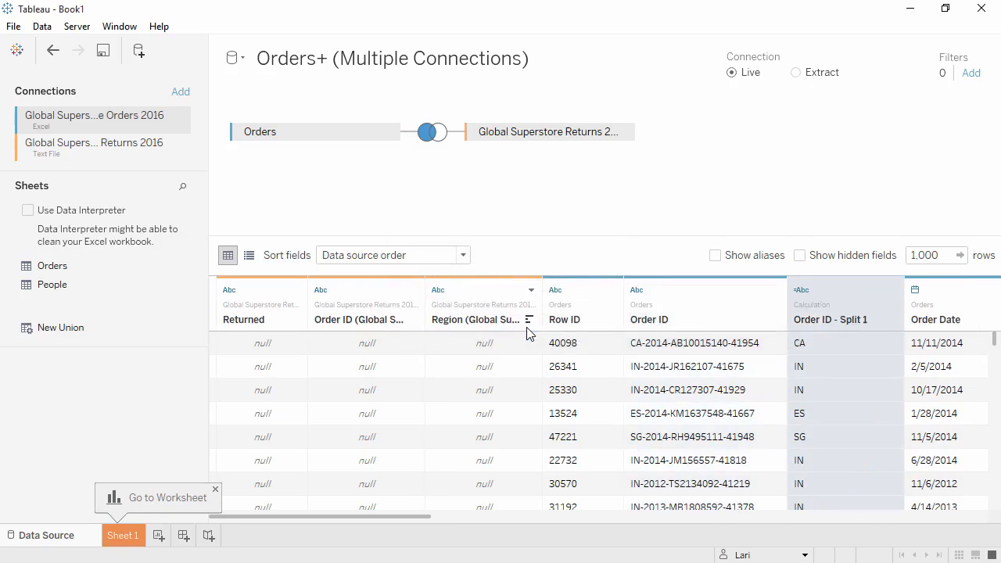
- Rename the new split field as Distribution Center and go to the Sheet 1 worksheet
{"action": "left_click", "coordinate": [893, 291]}
{"action": "left_click", "coordinate": [895, 327]}
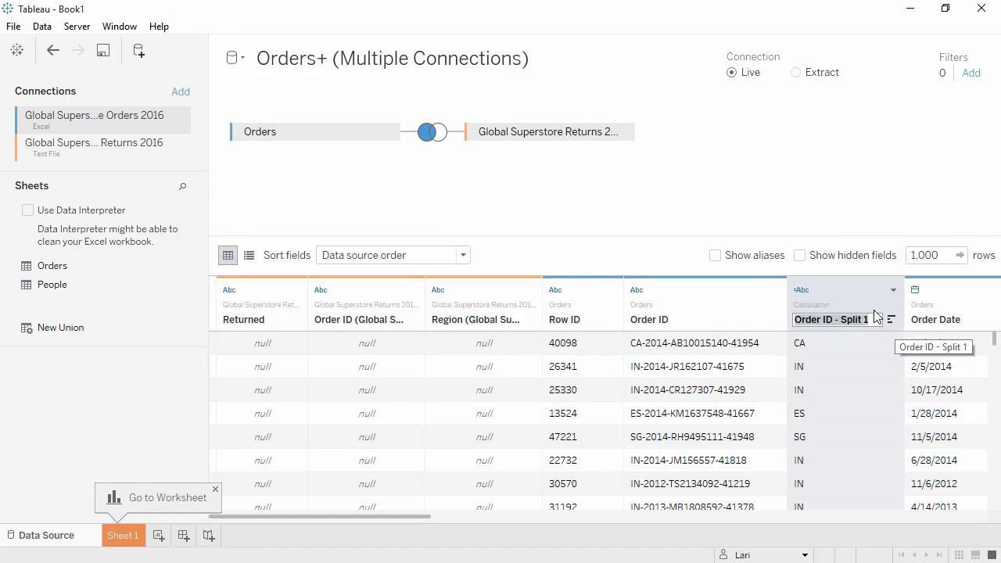
{"action": "type", "text": "Distribution Center"}
{"action": "key", "text": "Return"}
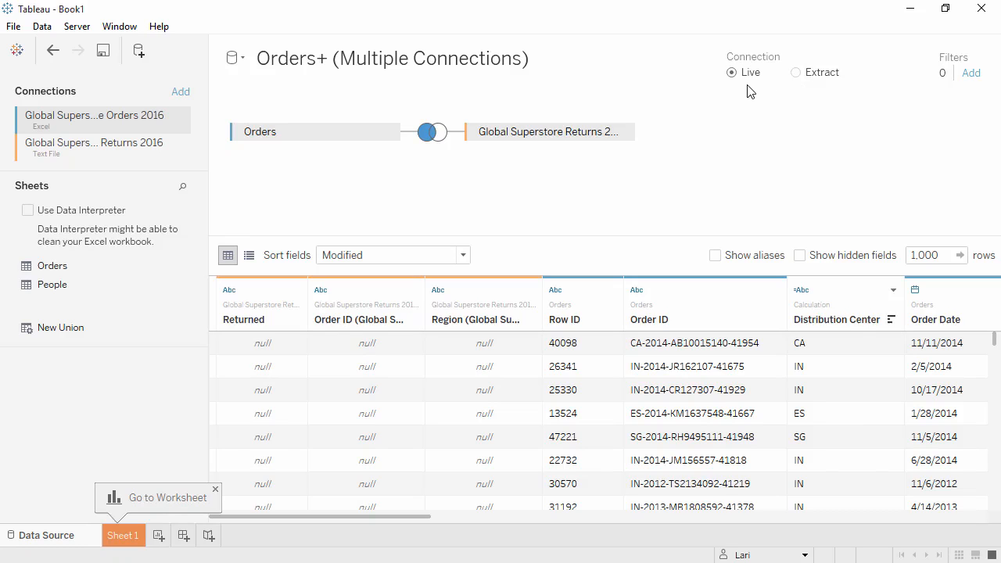
{"action": "left_click", "coordinate": [123, 536]}
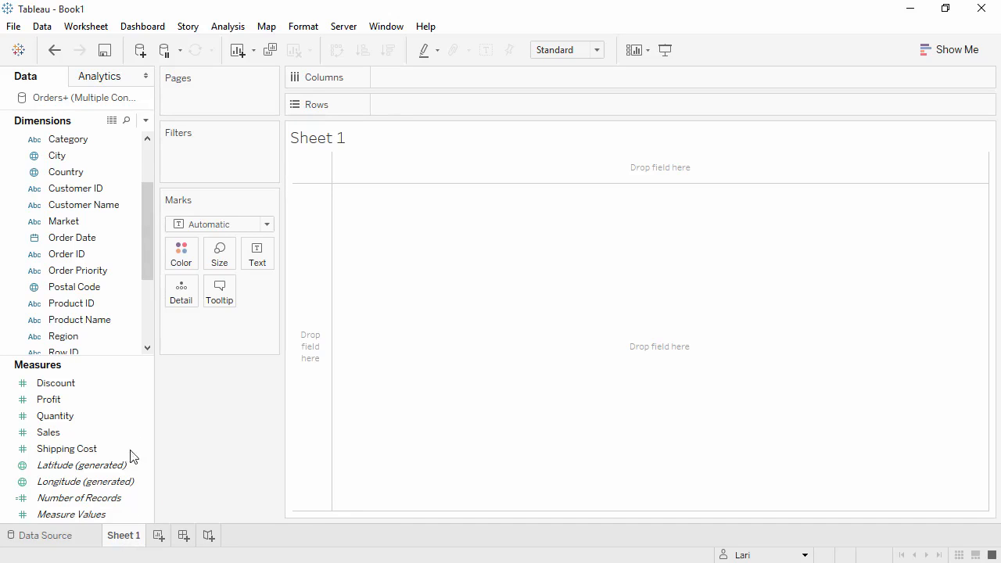
- Build a bar chart with Category and Segment on Rows and Quantity on Columns
{"action": "left_click_drag", "start_coordinate": [74, 142], "coordinate": [396, 106]}
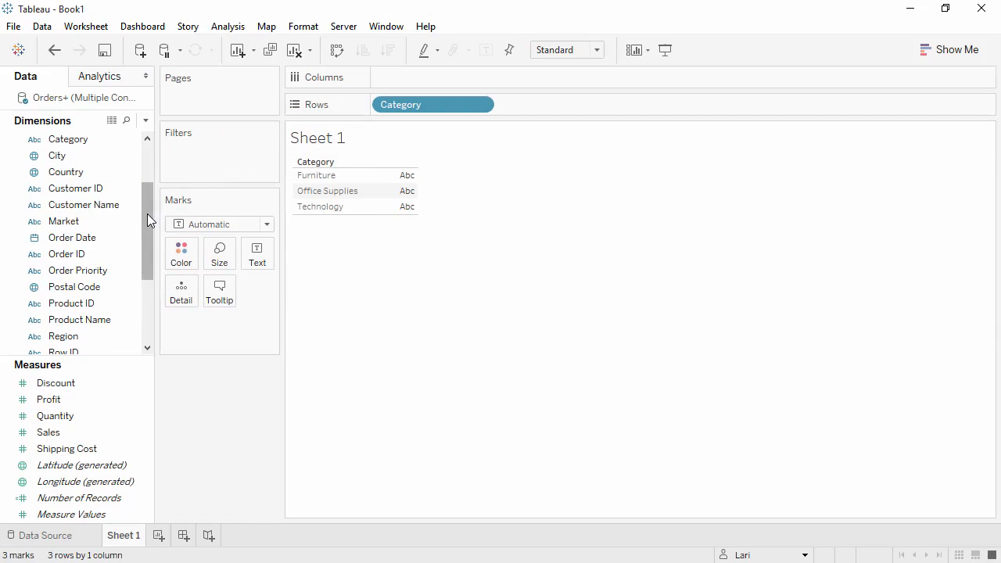
{"action": "left_click_drag", "start_coordinate": [147, 214], "coordinate": [148, 238]}
{"action": "left_click_drag", "start_coordinate": [90, 318], "coordinate": [519, 107]}
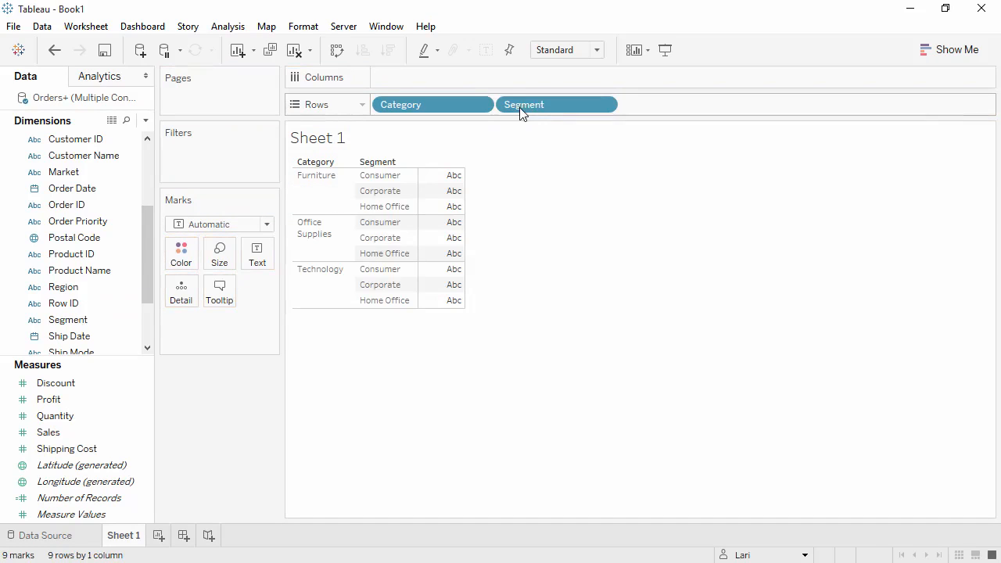
{"action": "left_click_drag", "start_coordinate": [101, 411], "coordinate": [395, 78]}
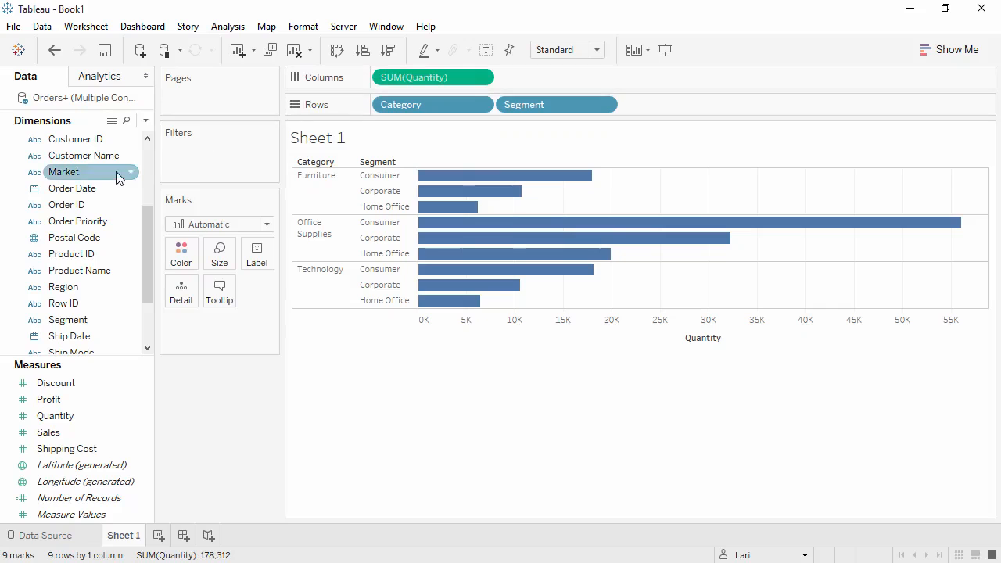
- Add Market ahead of Quantity on Columns and color the bars by Market
{"action": "left_click_drag", "start_coordinate": [123, 171], "coordinate": [383, 84]}
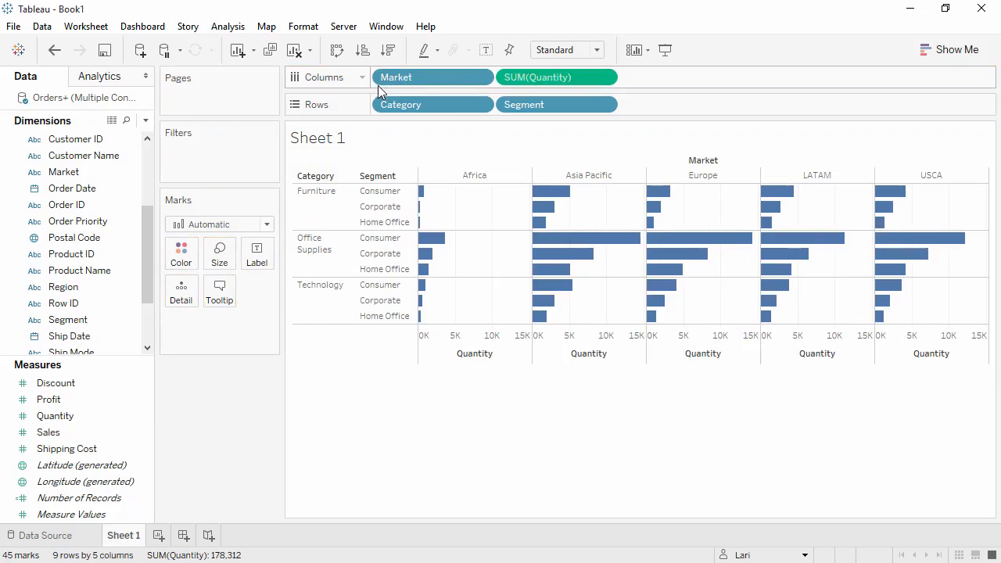
{"action": "left_click_drag", "start_coordinate": [105, 171], "coordinate": [178, 258]}
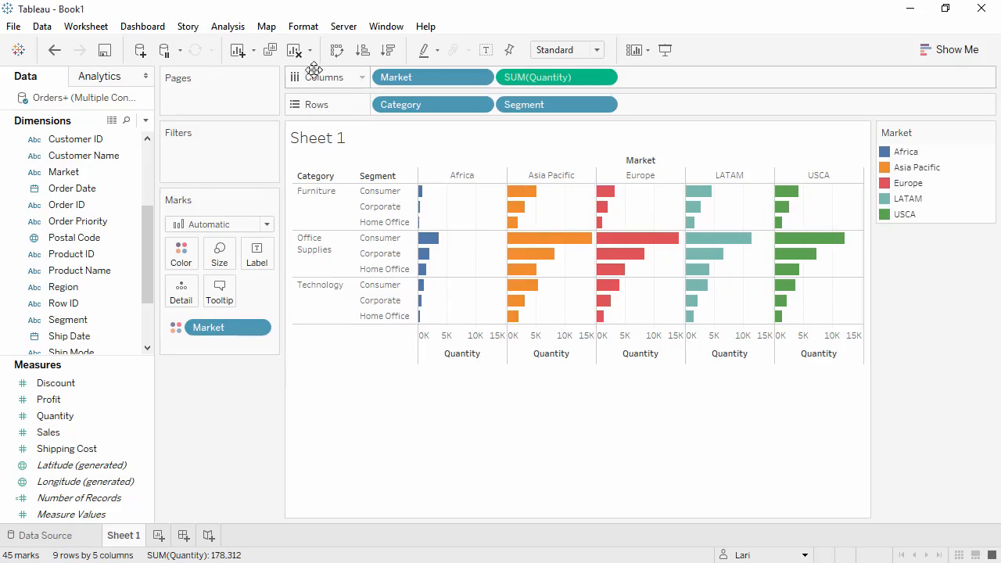
- Clear the worksheet and plot Sales on the vertical axis of the empty view
{"action": "left_click", "coordinate": [297, 52]}
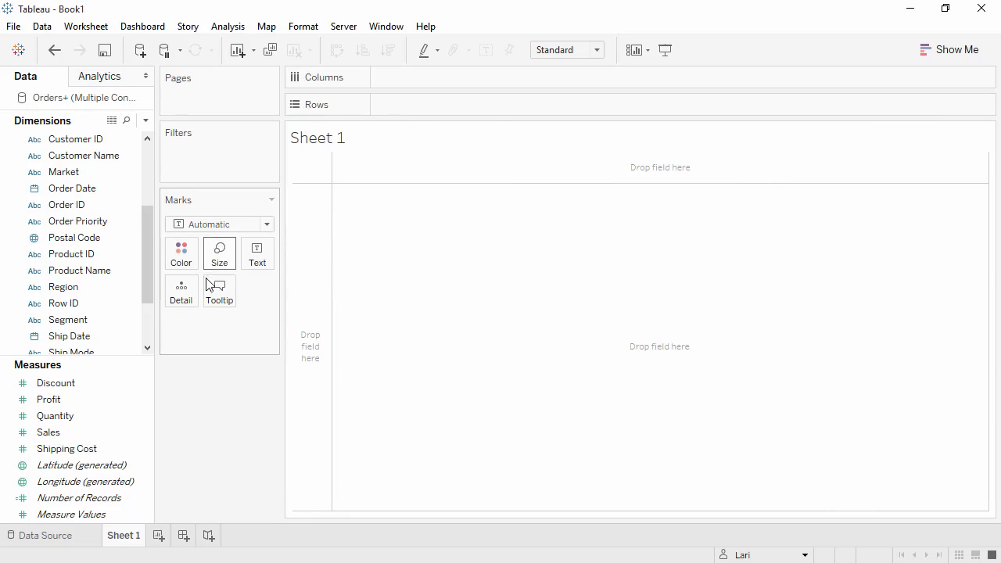
{"action": "left_click", "coordinate": [134, 434]}
{"action": "left_click_drag", "start_coordinate": [134, 432], "coordinate": [310, 373]}
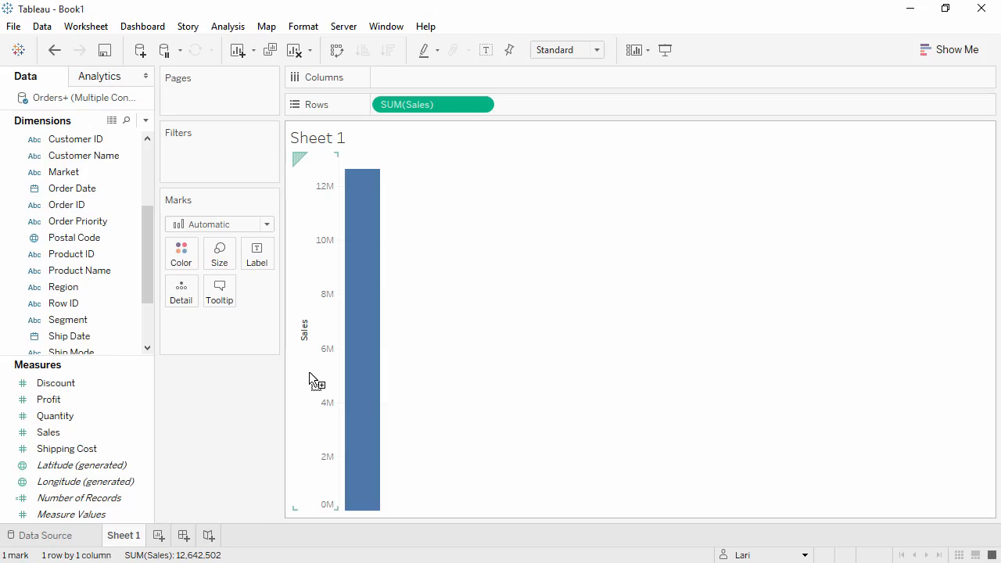
{"action": "mouse_move", "coordinate": [357, 376]}
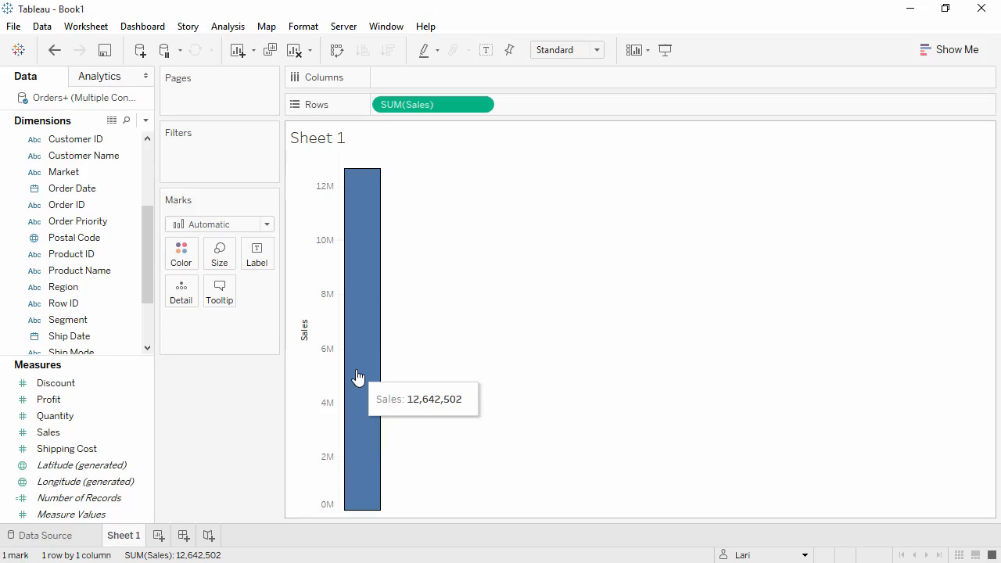
- Plot Sales over Order Date, expand the year into quarters, and place quarter ahead of year on Columns
{"action": "left_click_drag", "start_coordinate": [125, 189], "coordinate": [354, 151]}
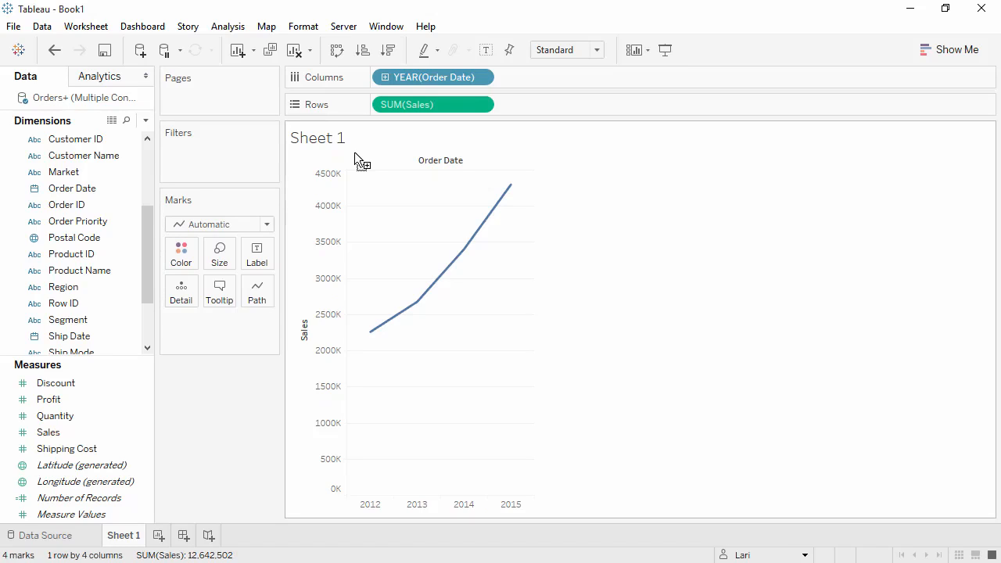
{"action": "left_click", "coordinate": [384, 78]}
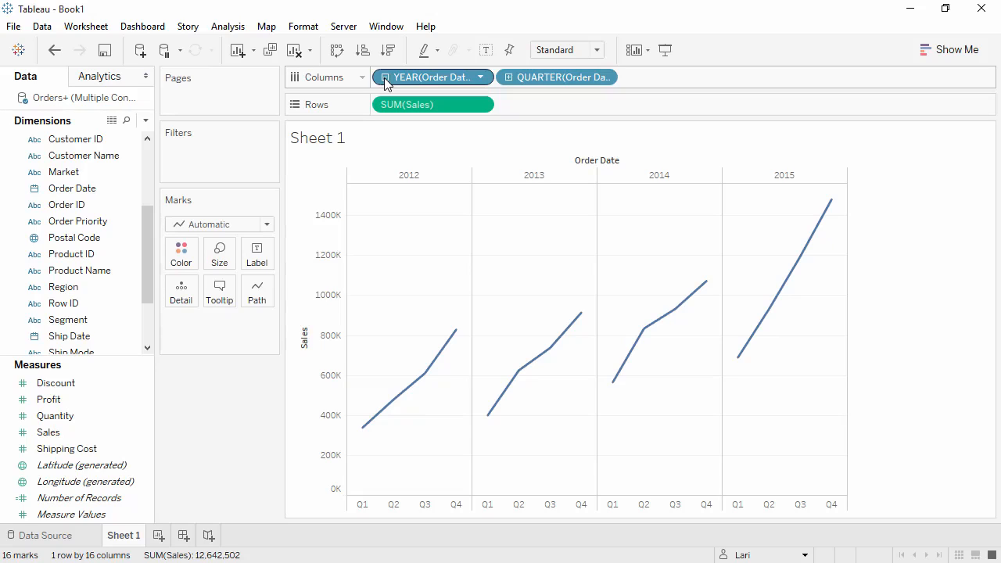
{"action": "left_click_drag", "start_coordinate": [430, 78], "coordinate": [648, 76]}
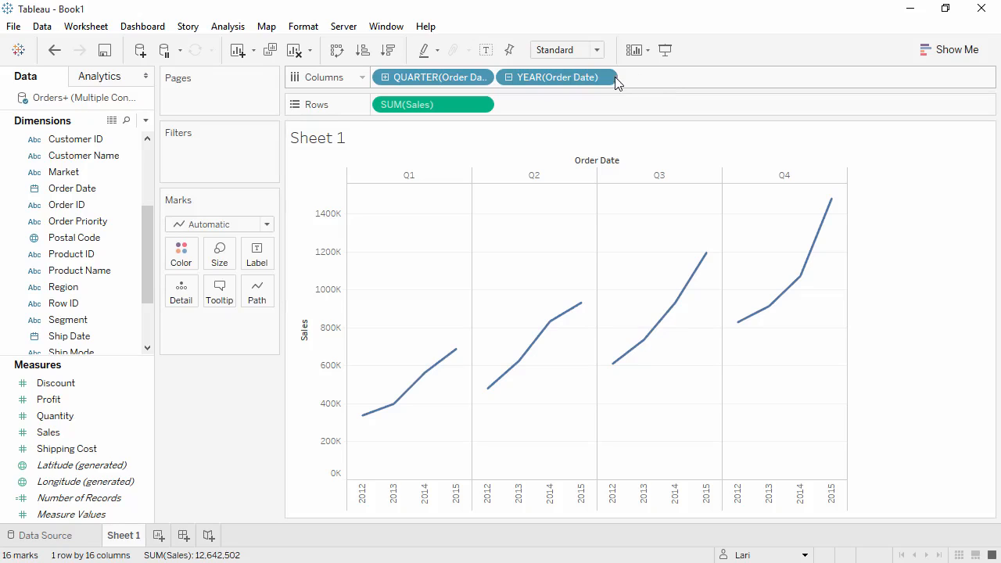
- Color the lines by year of Order Date and change the date level on Columns to the discrete Month
{"action": "left_click_drag", "start_coordinate": [614, 81], "coordinate": [189, 262]}
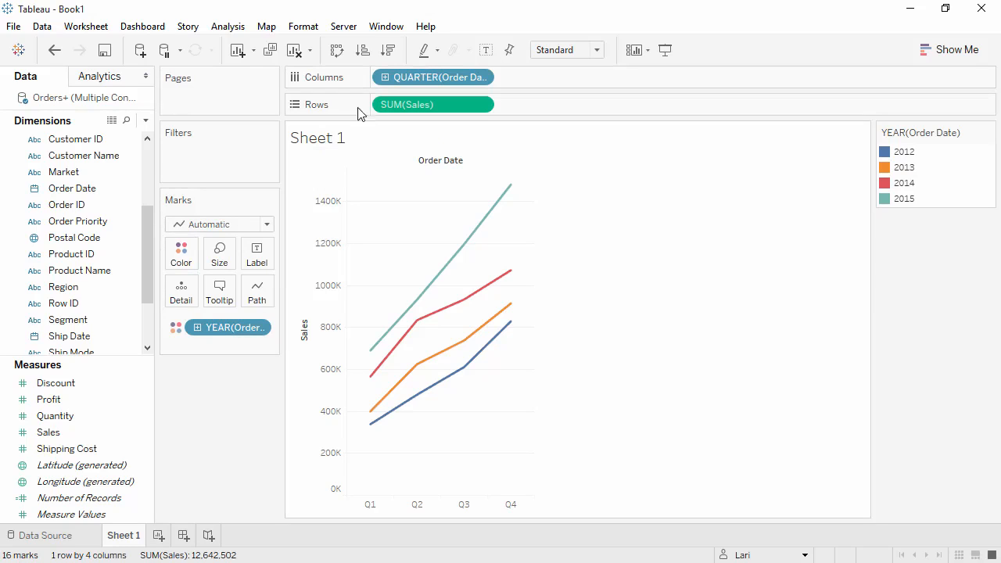
{"action": "left_click", "coordinate": [479, 78]}
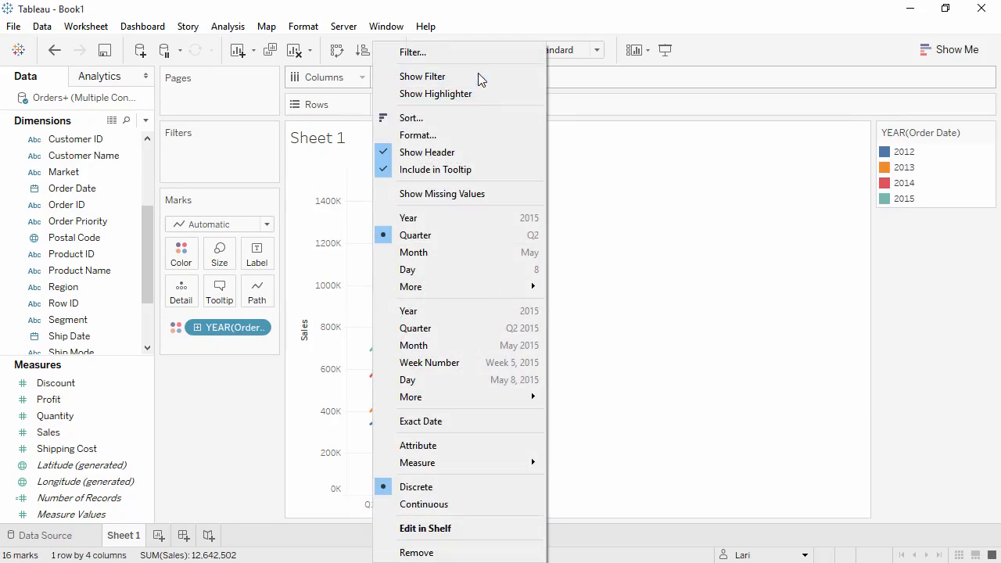
{"action": "left_click", "coordinate": [448, 252]}
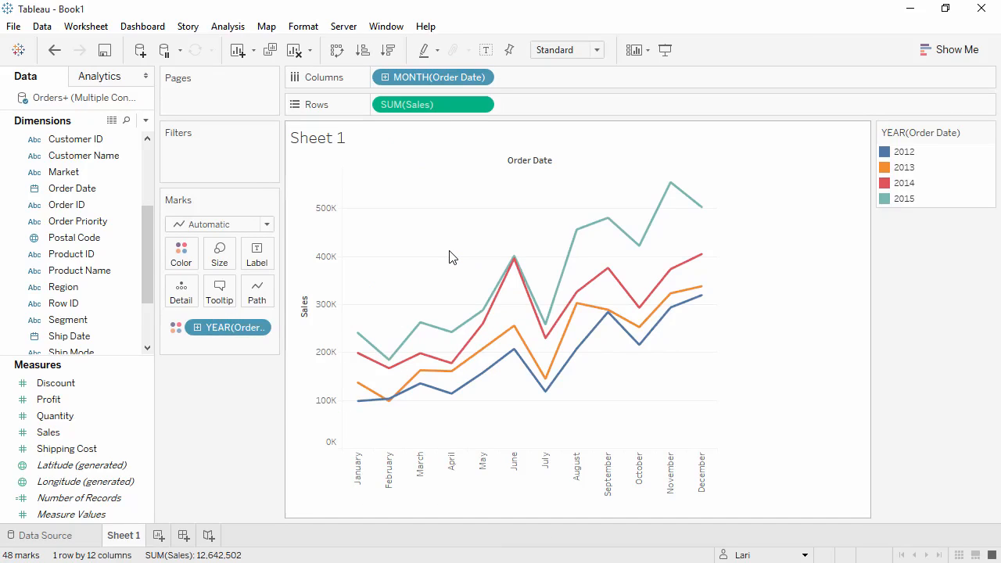
- Try Average as the aggregation of Sales on Rows, and undo that change
{"action": "left_click", "coordinate": [480, 106]}
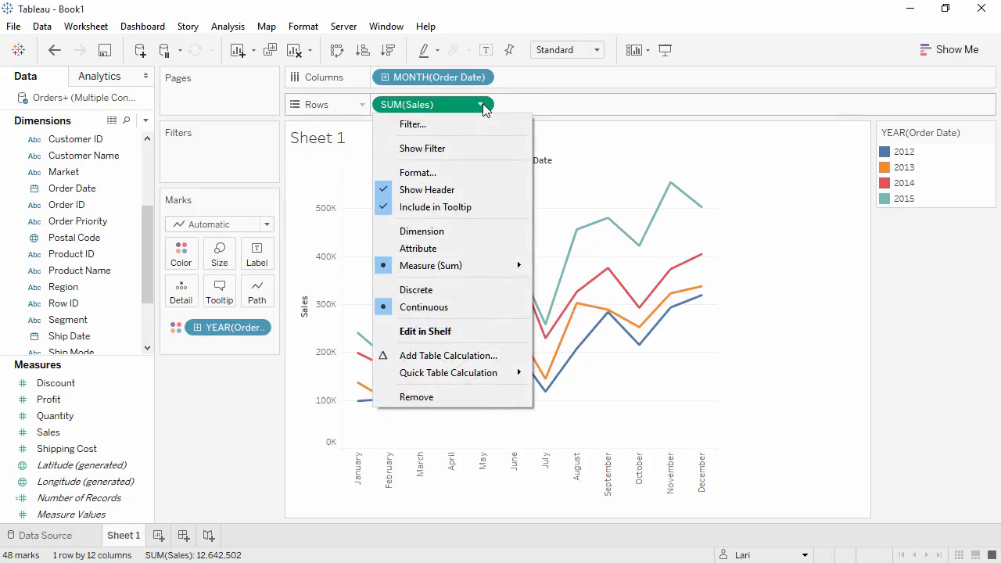
{"action": "mouse_move", "coordinate": [479, 265]}
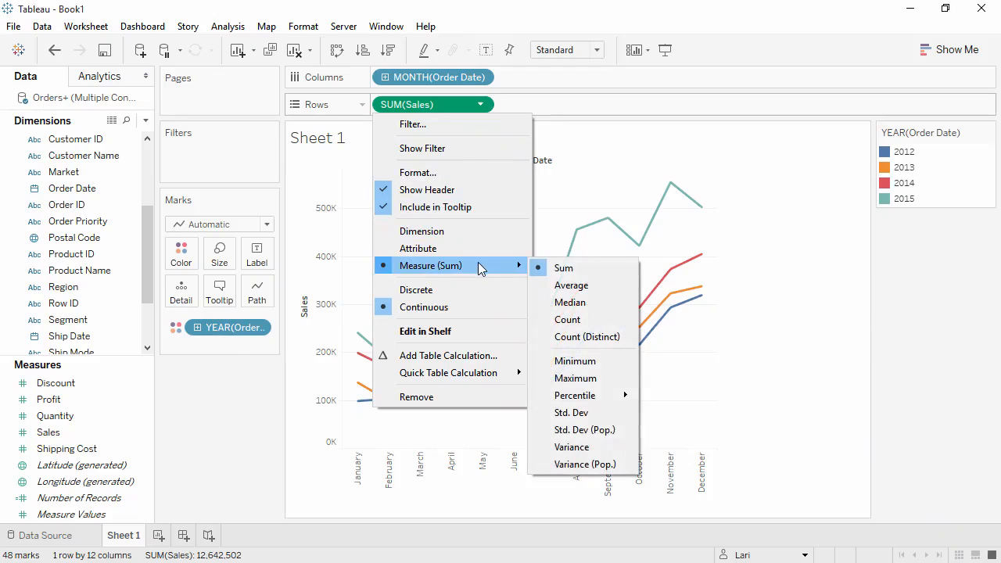
{"action": "left_click", "coordinate": [566, 287]}
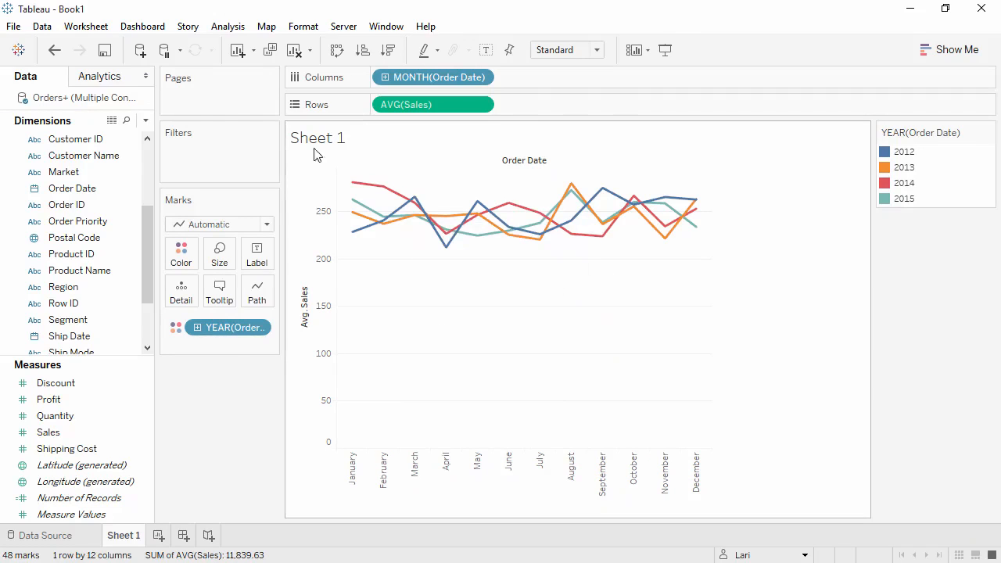
{"action": "left_click", "coordinate": [59, 56]}
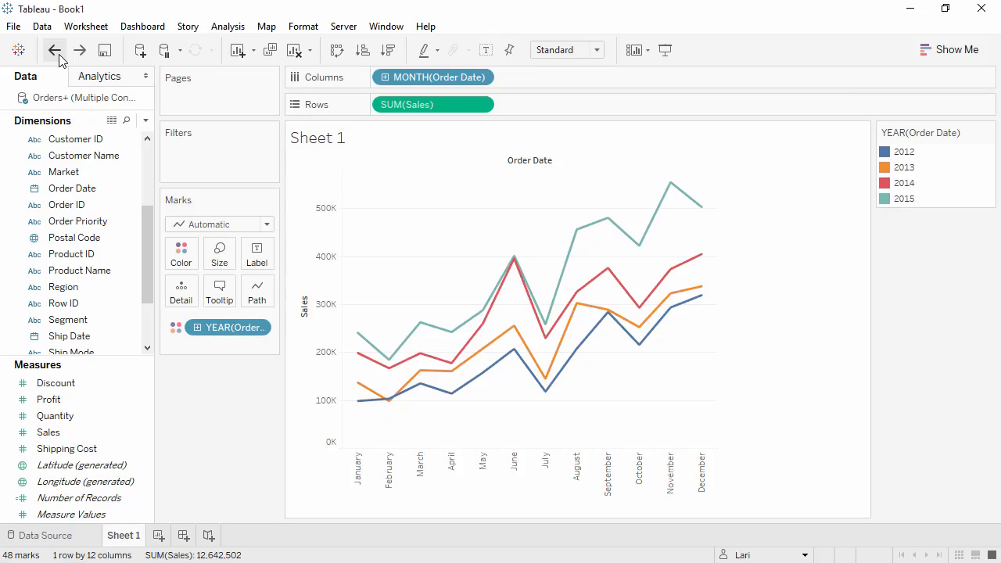
- Apply the Year Over Year Growth quick table calculation to Sales on Rows
{"action": "left_click", "coordinate": [481, 105]}
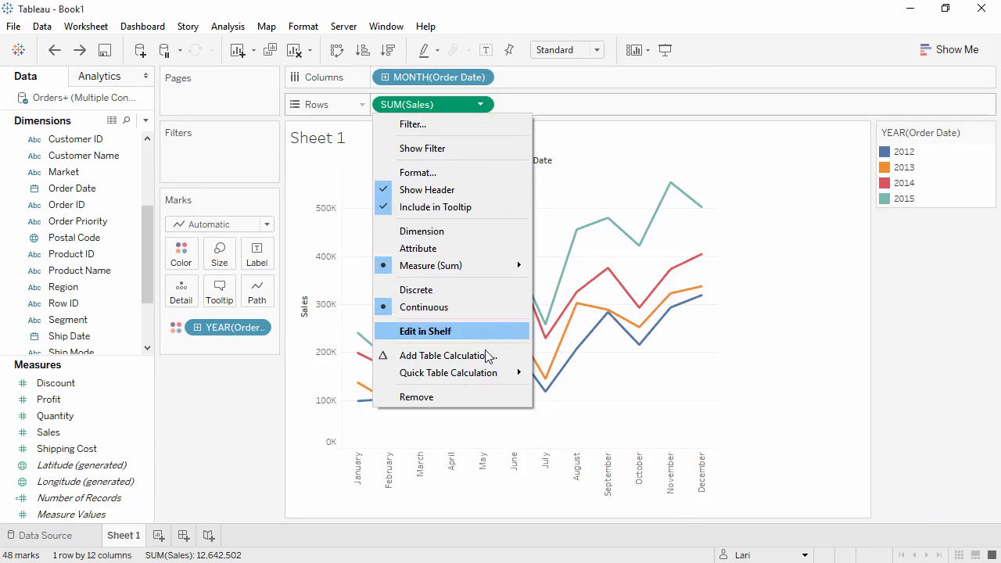
{"action": "mouse_move", "coordinate": [489, 374]}
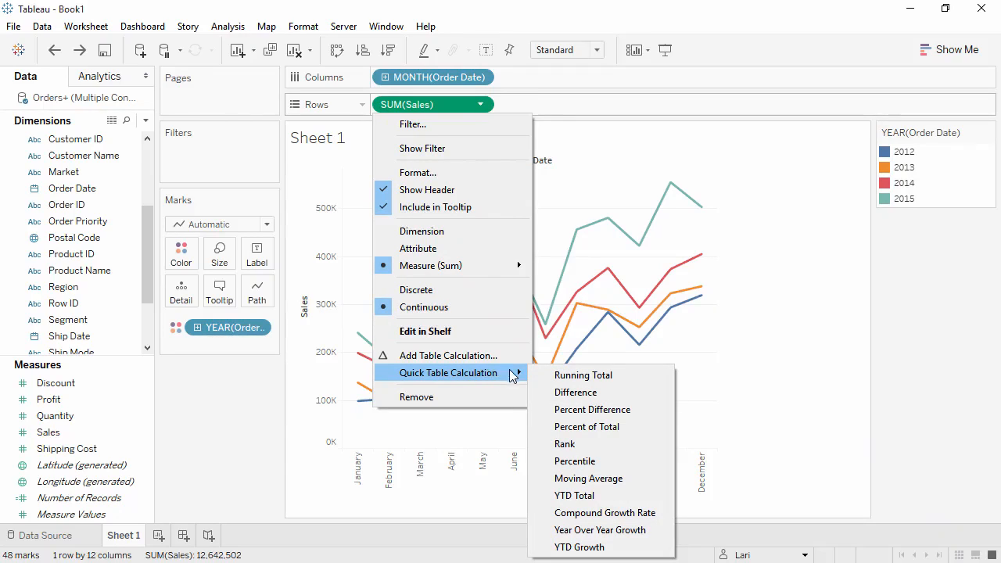
{"action": "left_click", "coordinate": [589, 530]}
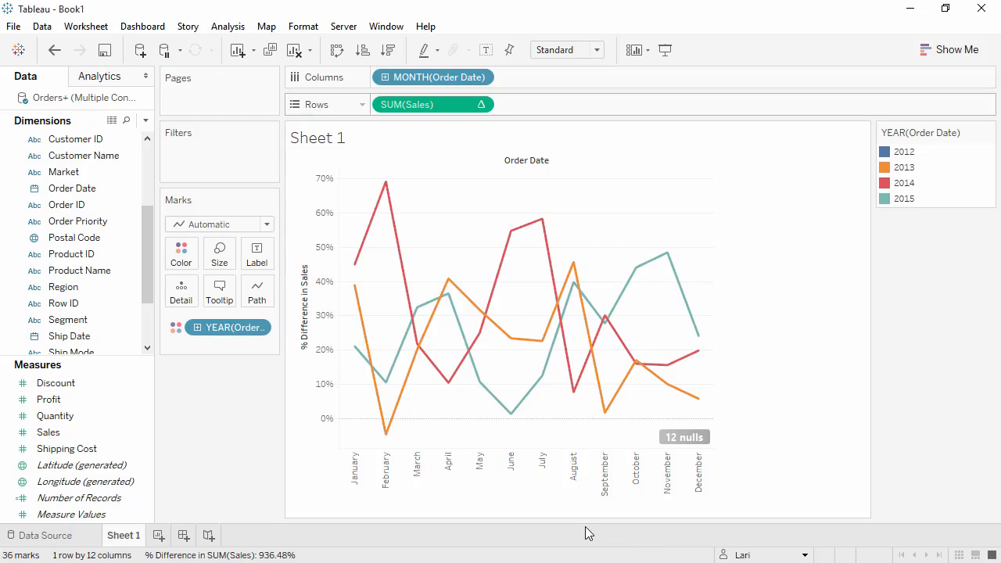
- Add plain Sales ahead of the growth calculation on Rows and move the calculation to the mark tooltip
{"action": "left_click", "coordinate": [101, 436]}
{"action": "left_click_drag", "start_coordinate": [102, 437], "coordinate": [377, 104]}
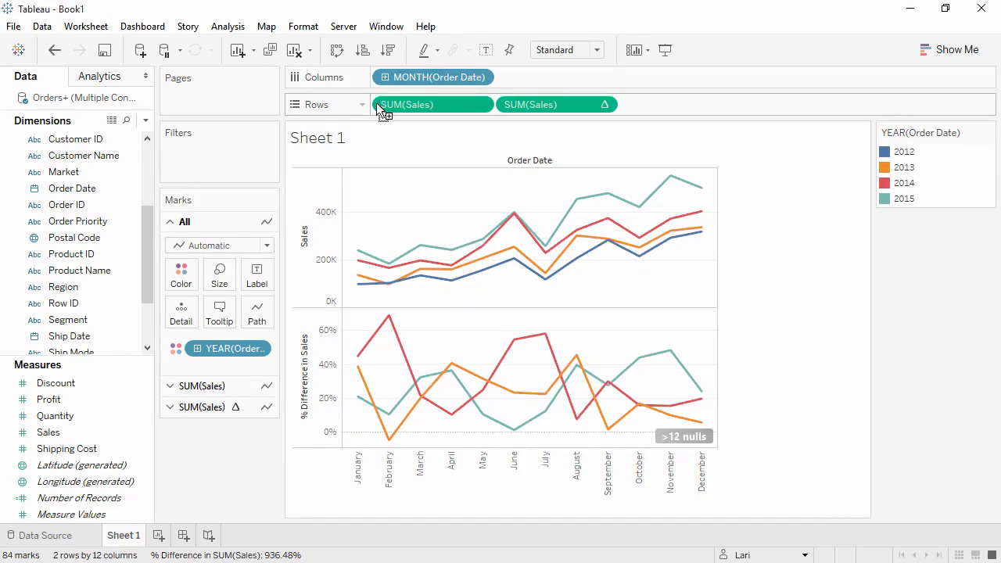
{"action": "left_click_drag", "start_coordinate": [512, 109], "coordinate": [224, 311]}
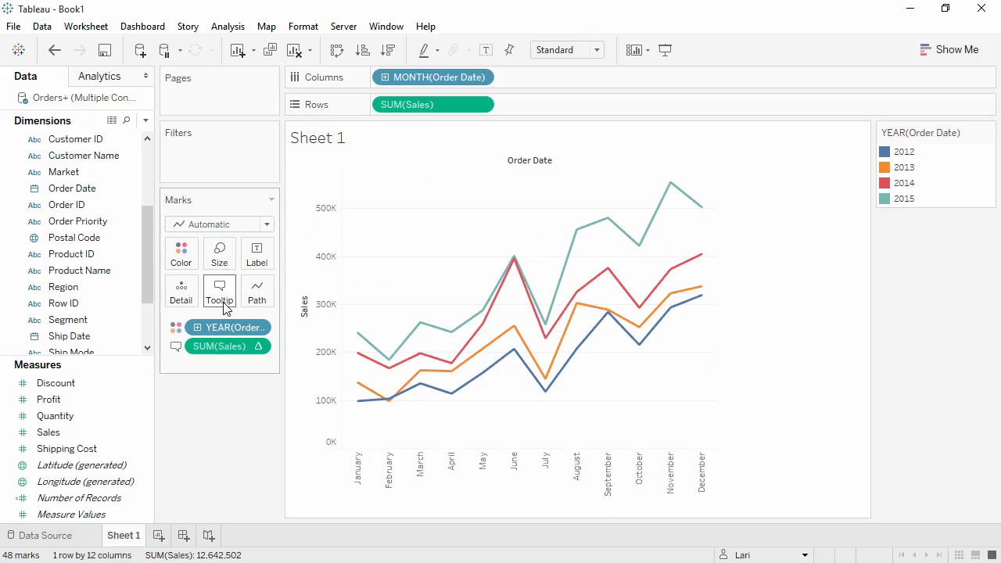
{"action": "mouse_move", "coordinate": [360, 338]}
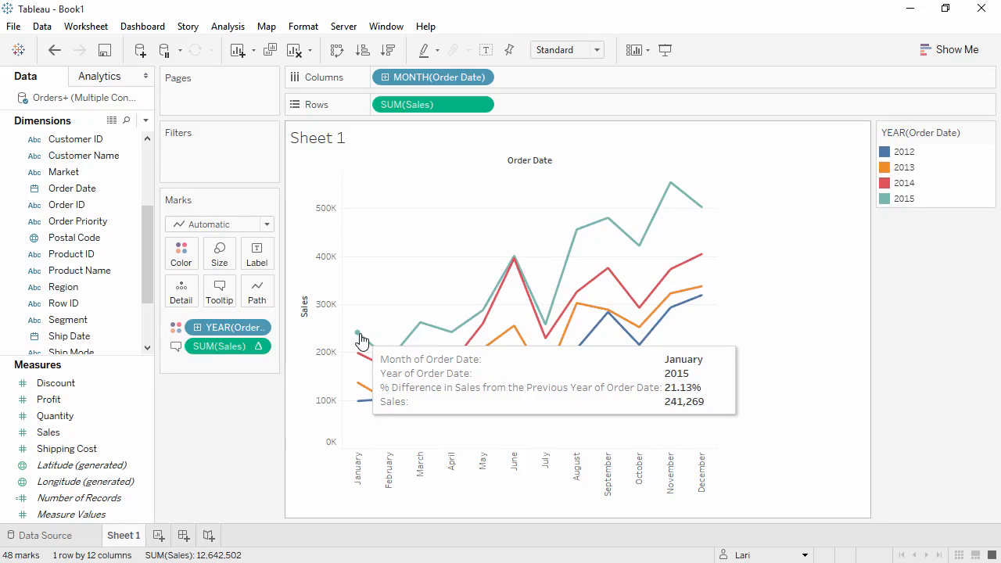
{"action": "mouse_move", "coordinate": [670, 188]}
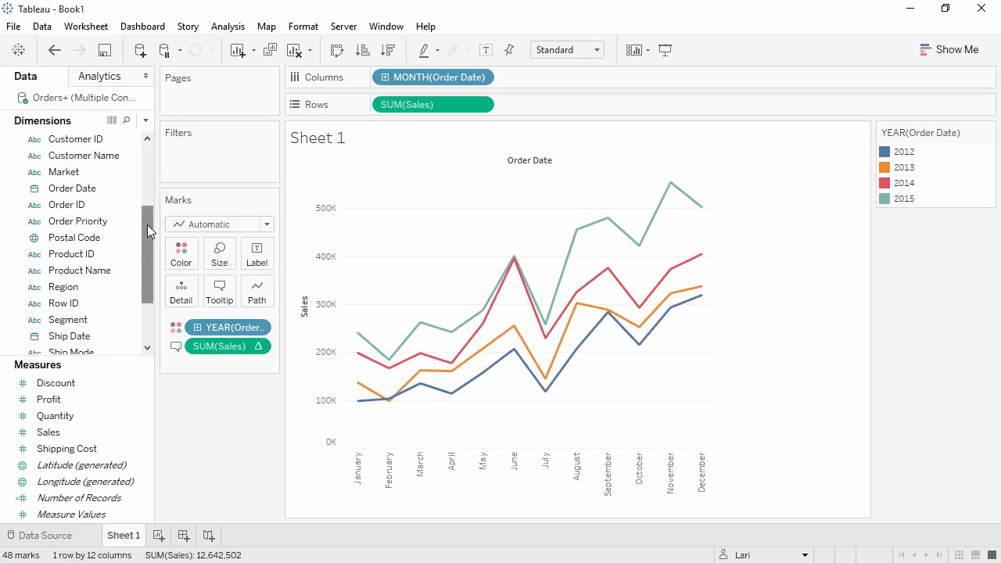
- Split the chart into rows by Category and add a point annotation reading "Fall Sale" in the Furniture pane
{"action": "left_click_drag", "start_coordinate": [146, 225], "coordinate": [375, 107]}
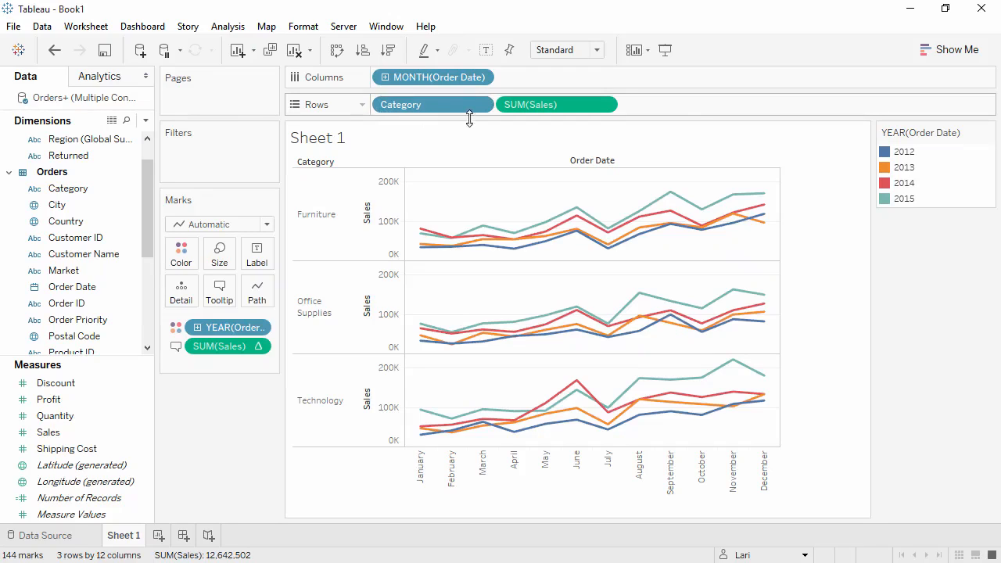
{"action": "right_click", "coordinate": [626, 200]}
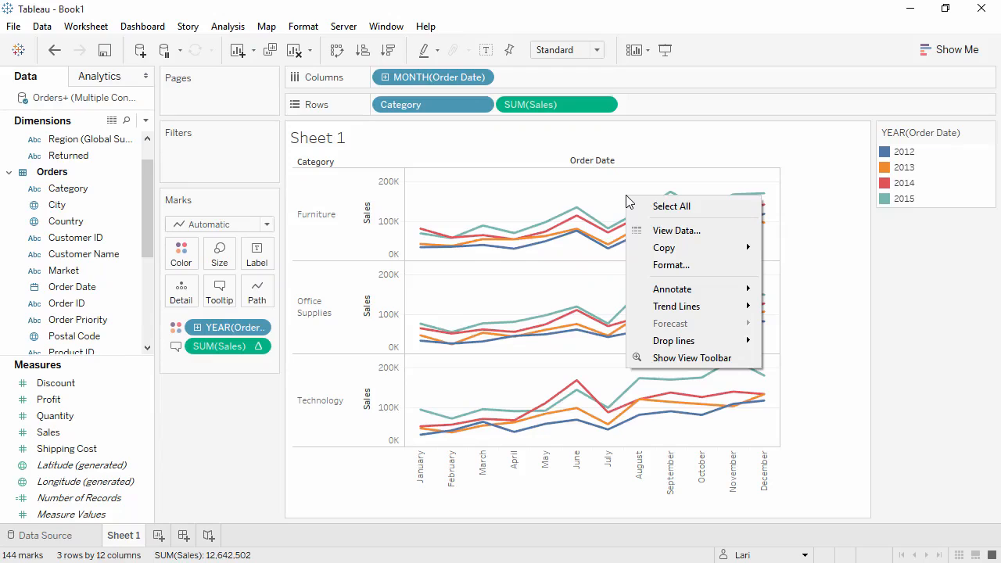
{"action": "mouse_move", "coordinate": [668, 294]}
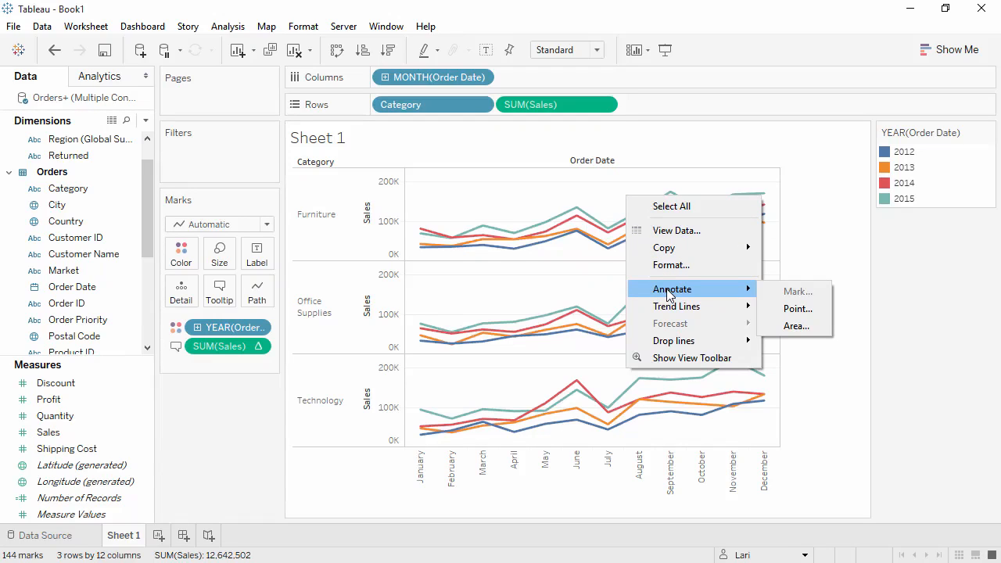
{"action": "left_click", "coordinate": [785, 309]}
{"action": "type", "text": "Fall Sale"}
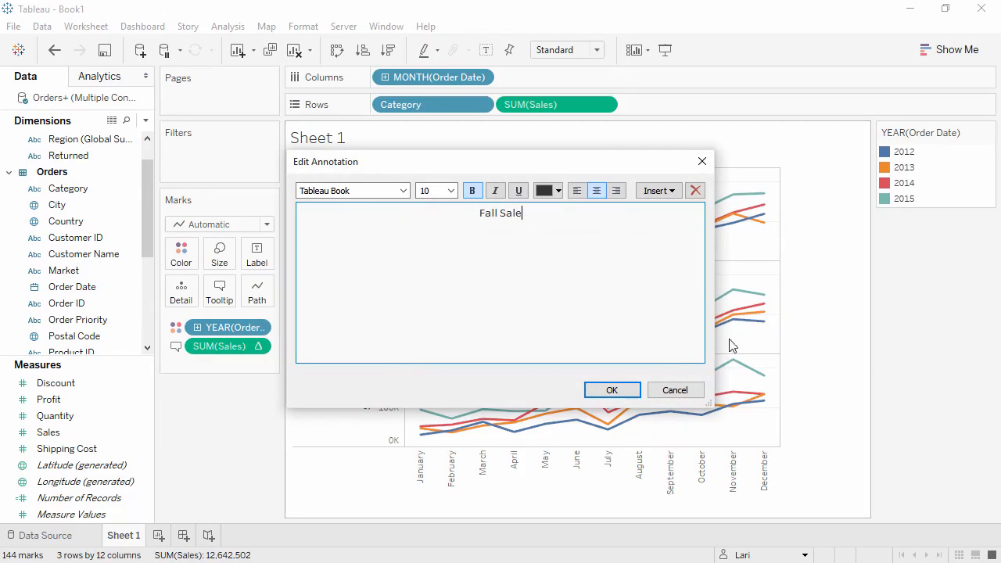
{"action": "left_click", "coordinate": [623, 395]}
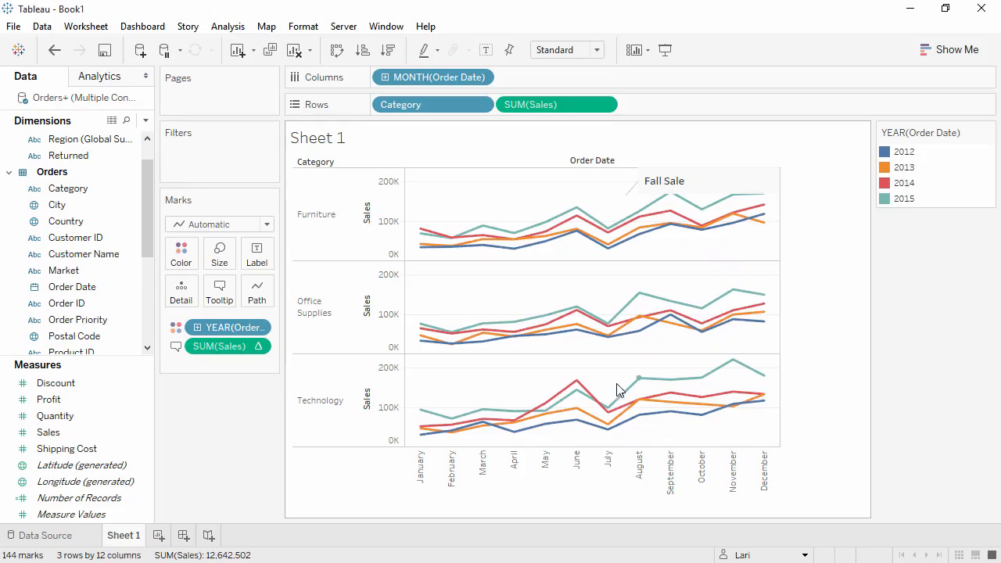
{"action": "right_click", "coordinate": [609, 380]}
{"action": "mouse_move", "coordinate": [711, 427]}
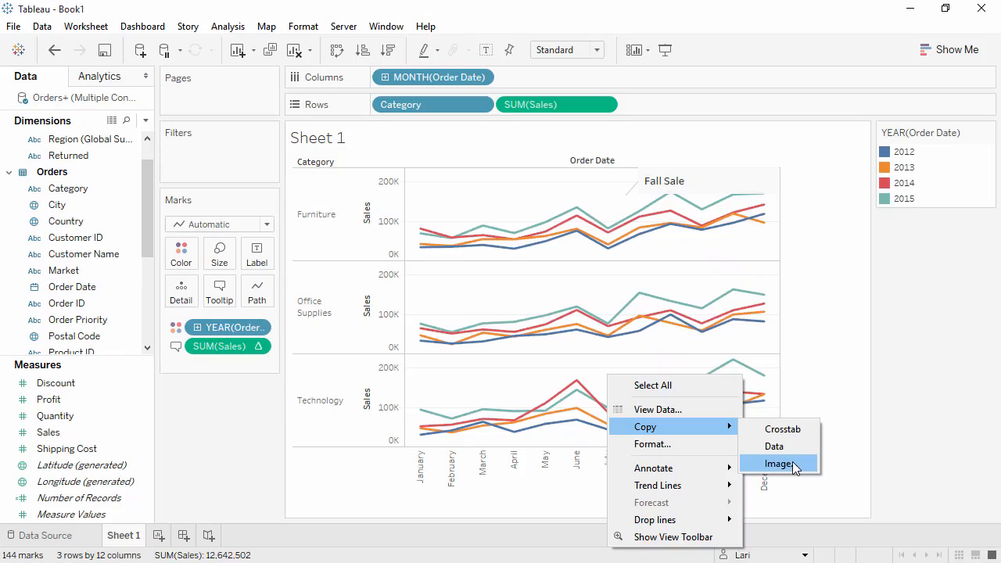
{"action": "left_click", "coordinate": [782, 463]}
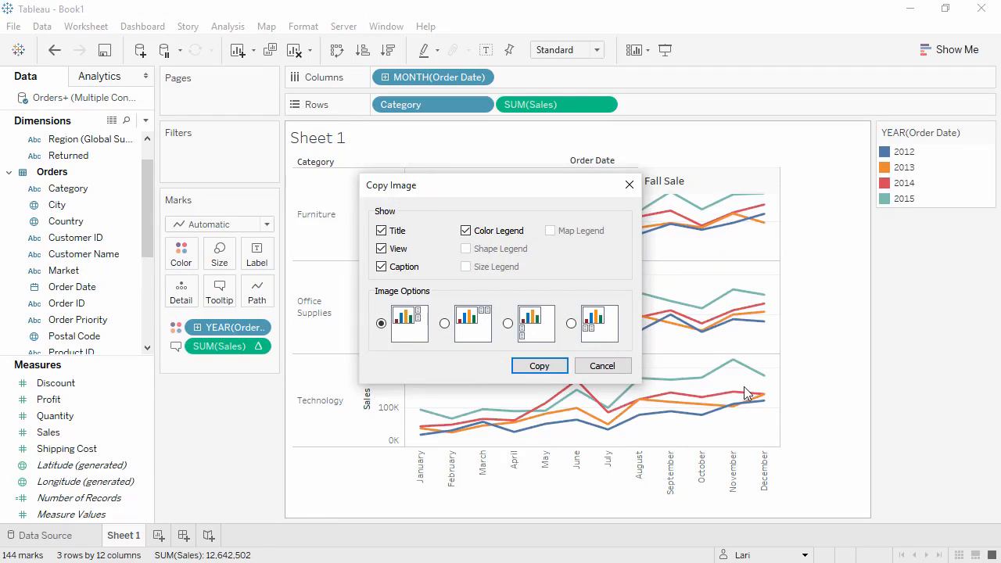
{"action": "left_click", "coordinate": [630, 186]}
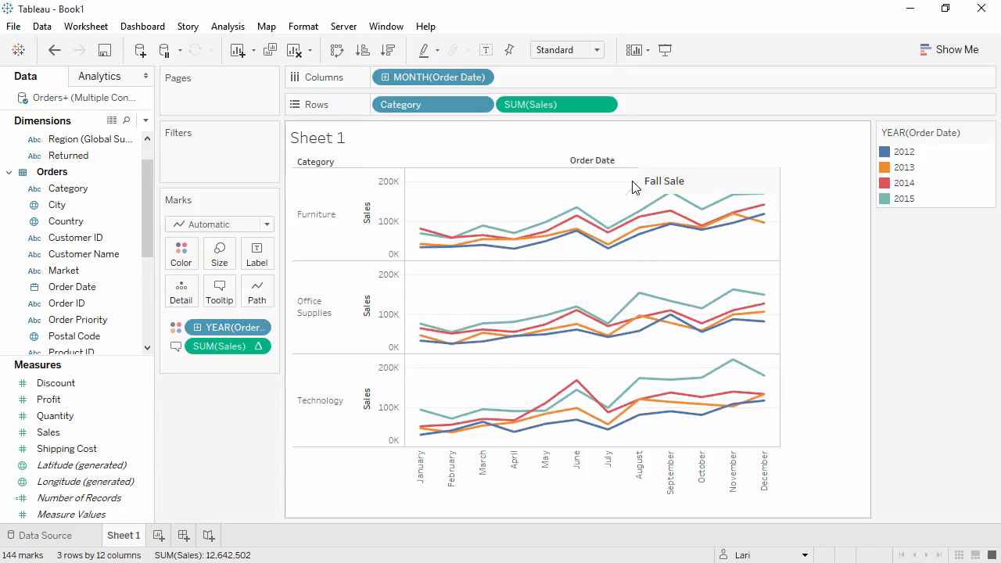
- Rename the worksheet as Sales Seasonality
{"action": "double_click", "coordinate": [130, 536]}
{"action": "type", "text": "Sales Seasonality"}
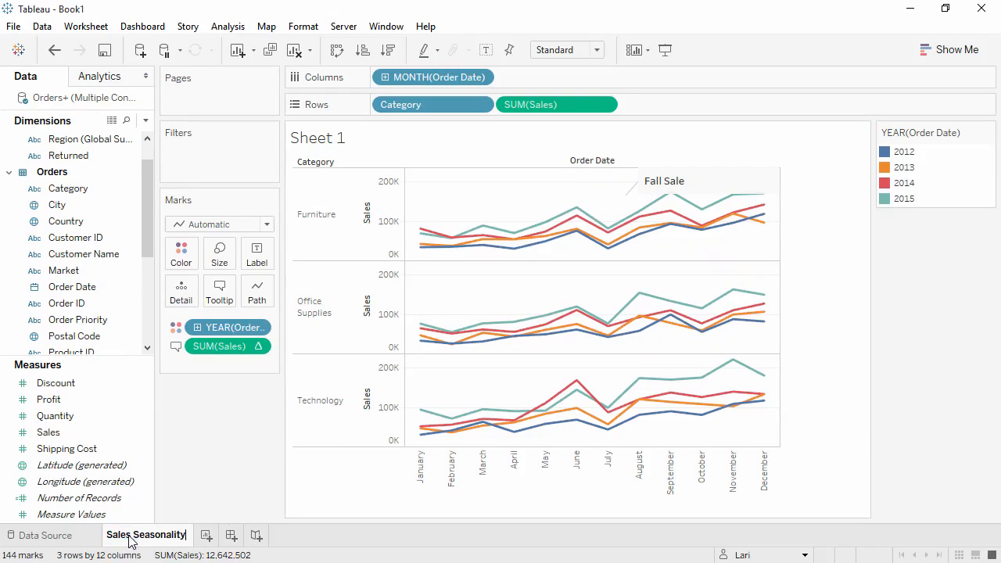
{"action": "left_click", "coordinate": [168, 513]}
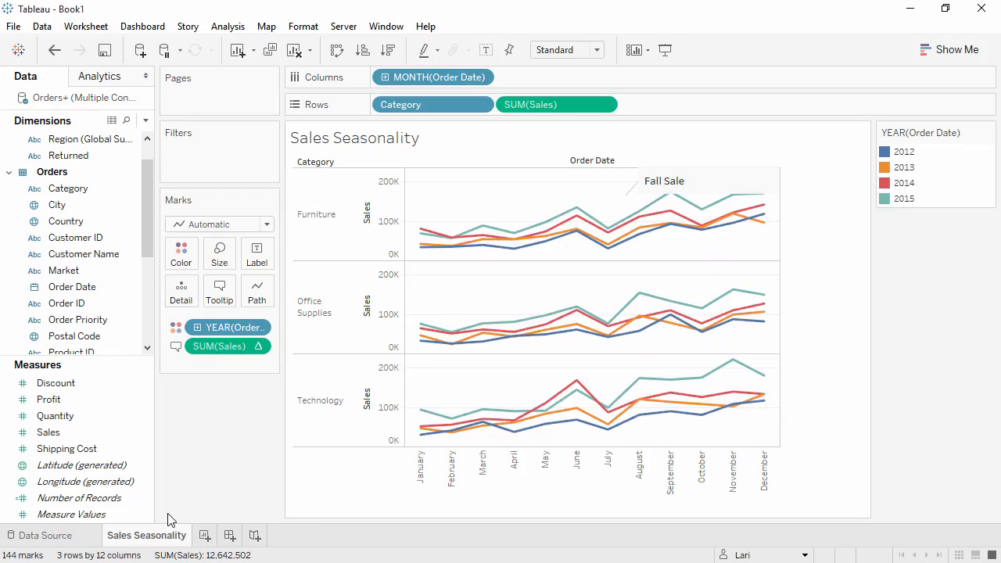
- Copy the view's data, switch to the blank Excel workbook, paste it at A1, and select the % Difference in Sales column
{"action": "right_click", "coordinate": [439, 388]}
{"action": "mouse_move", "coordinate": [470, 435]}
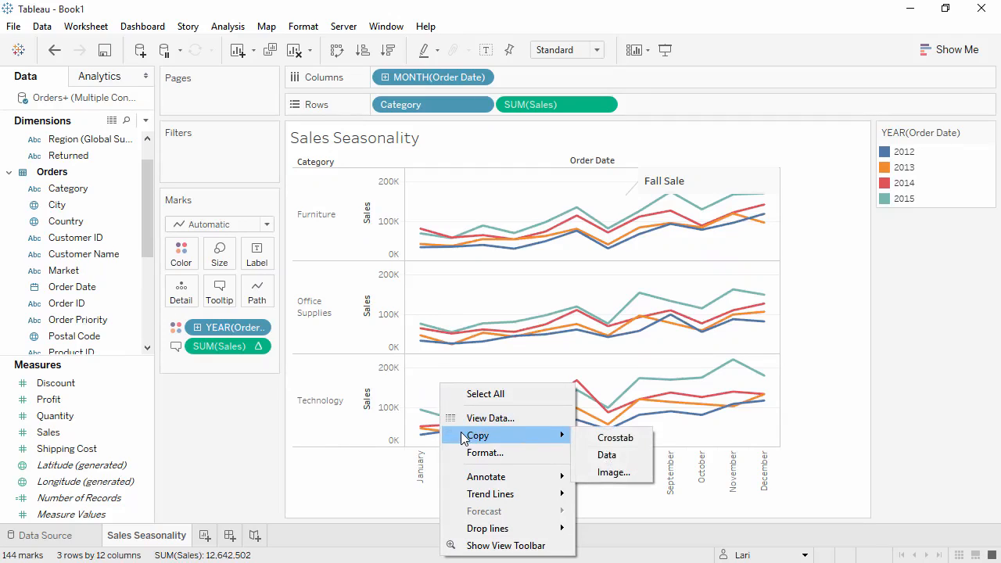
{"action": "left_click", "coordinate": [610, 457]}
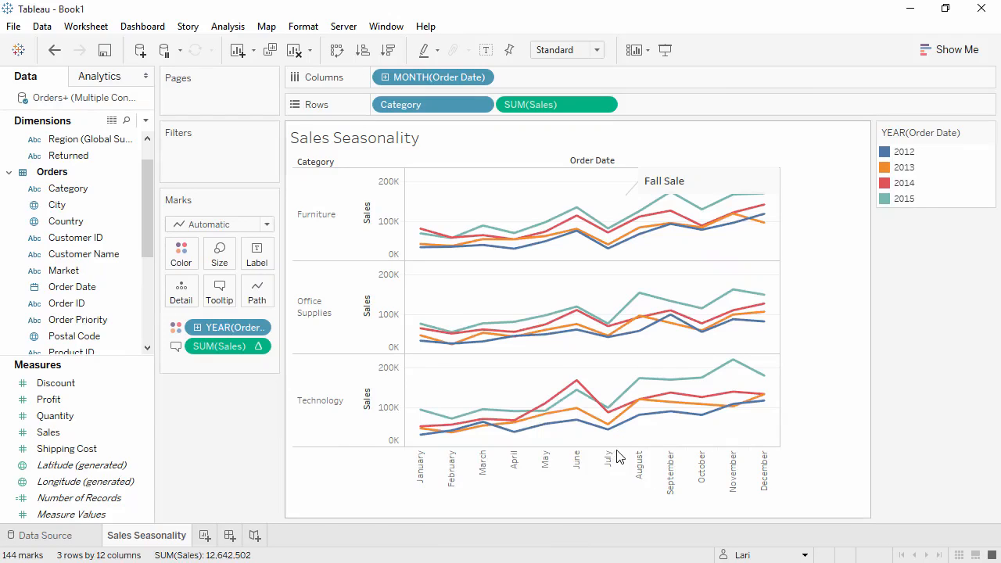
{"action": "left_click", "coordinate": [910, 13]}
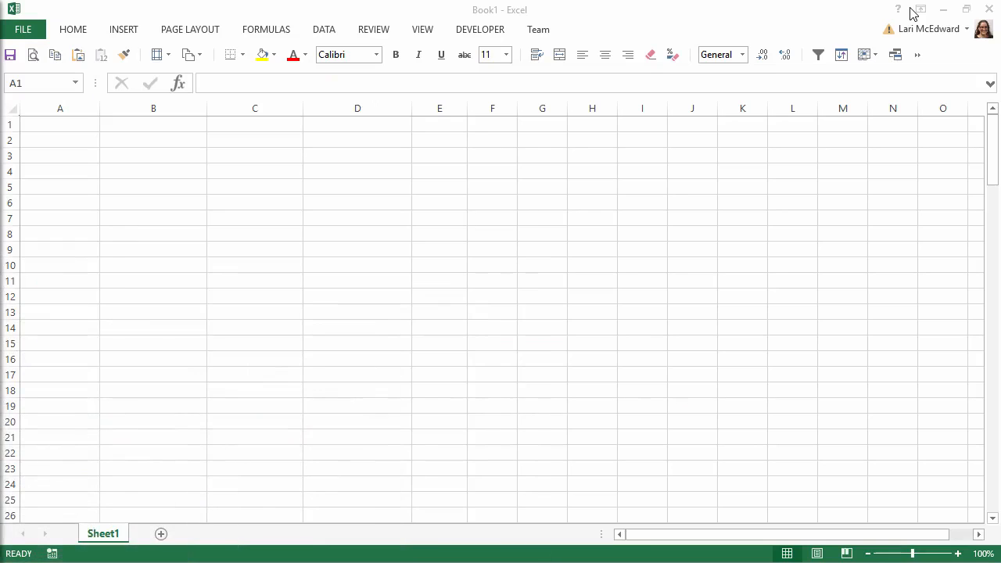
{"action": "left_click", "coordinate": [81, 125]}
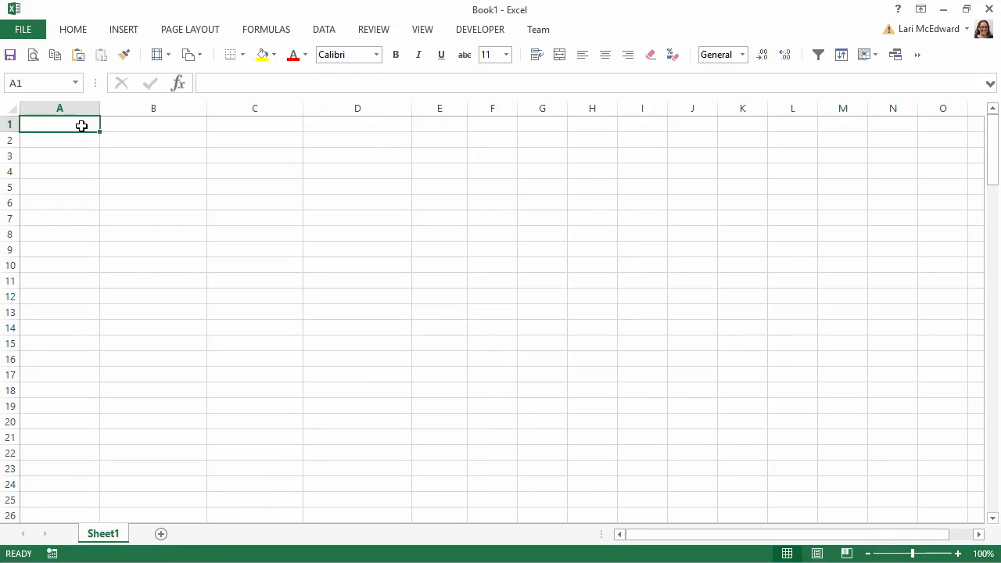
{"action": "key", "text": "ctrl+v"}
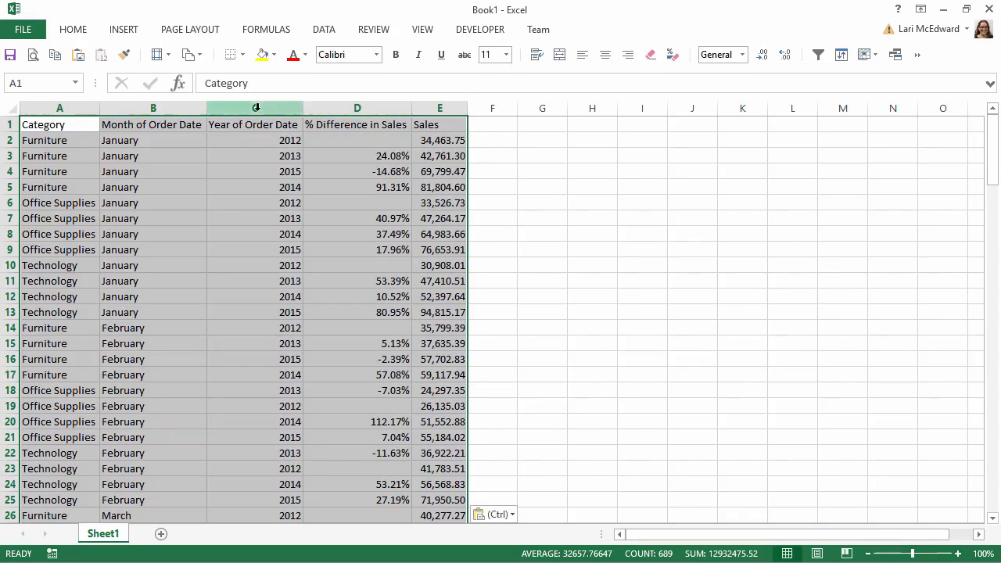
{"action": "left_click", "coordinate": [332, 108]}
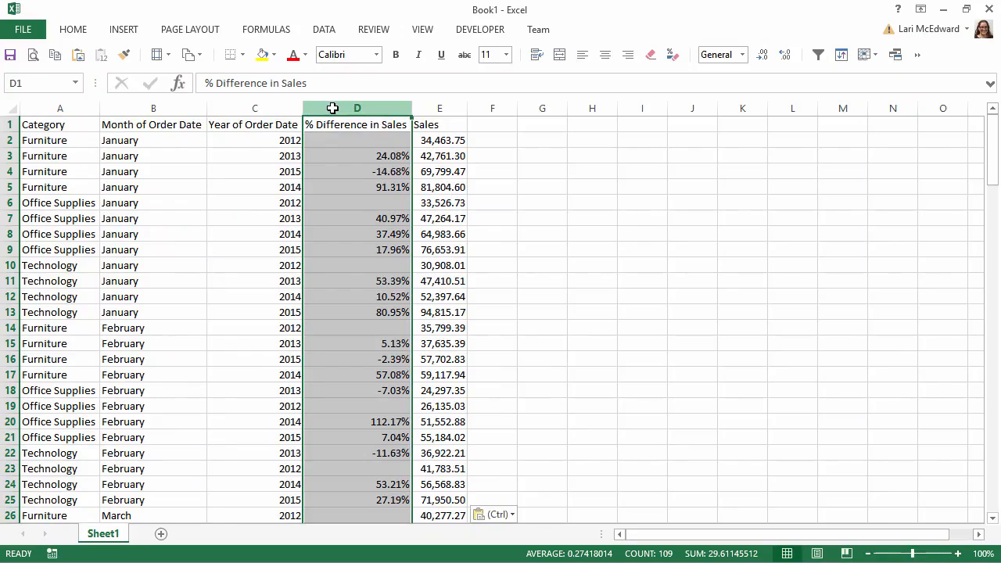
- Return to Tableau and duplicate the Sales Seasonality sheet as a crosstab
{"action": "left_click", "coordinate": [943, 9]}
{"action": "right_click", "coordinate": [160, 538]}
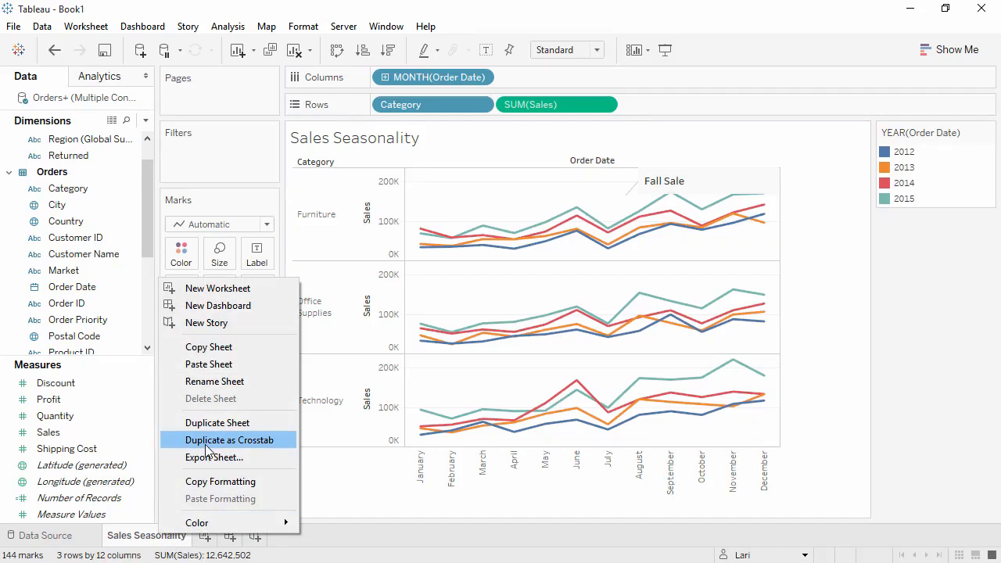
{"action": "left_click", "coordinate": [207, 440]}
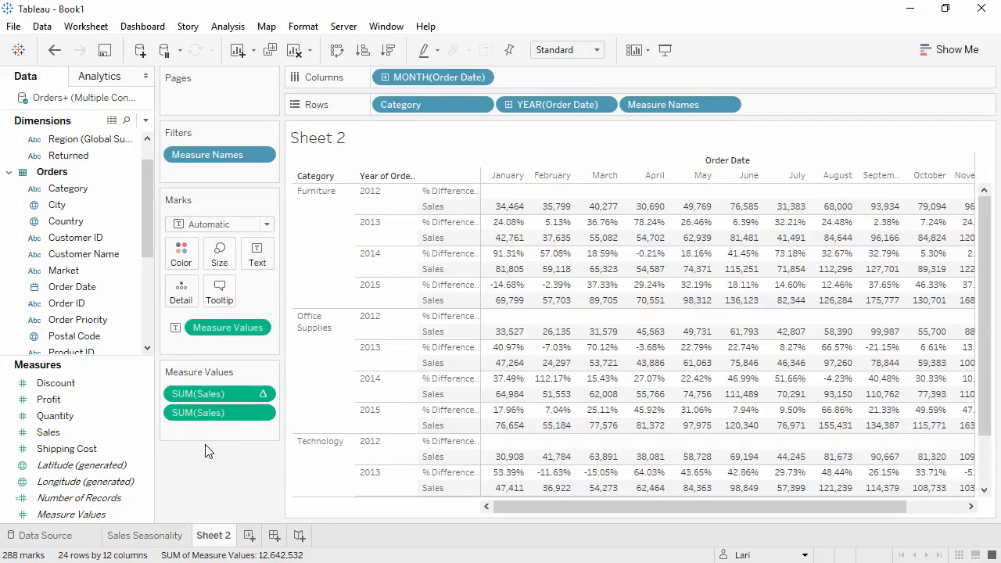
- Swap the crosstab's rows and columns and move Category to the rows after MONTH(Order Date)
{"action": "left_click", "coordinate": [335, 51]}
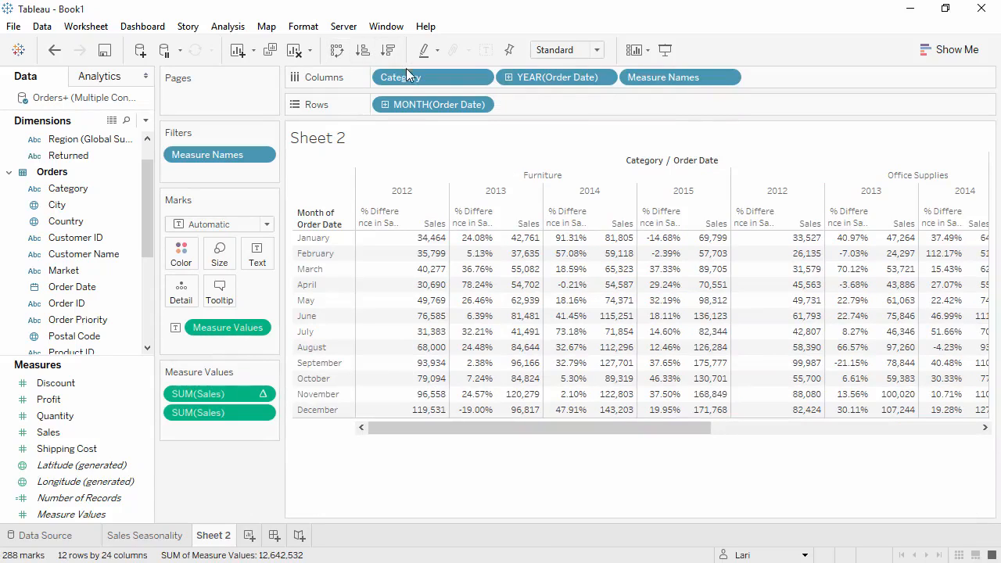
{"action": "left_click_drag", "start_coordinate": [406, 68], "coordinate": [530, 112]}
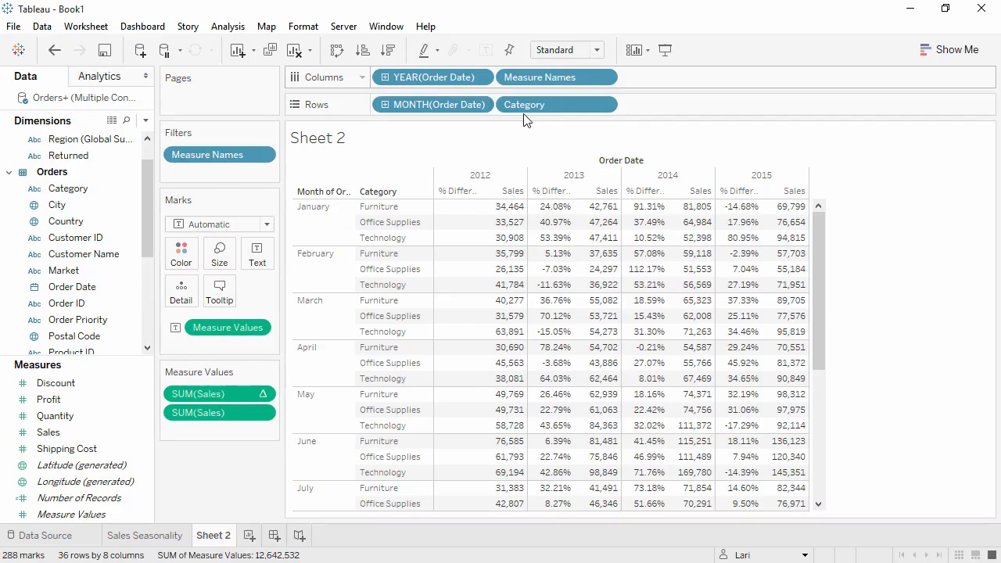
- Hide the sheet title and fit the crosstab to Entire View
{"action": "right_click", "coordinate": [457, 142]}
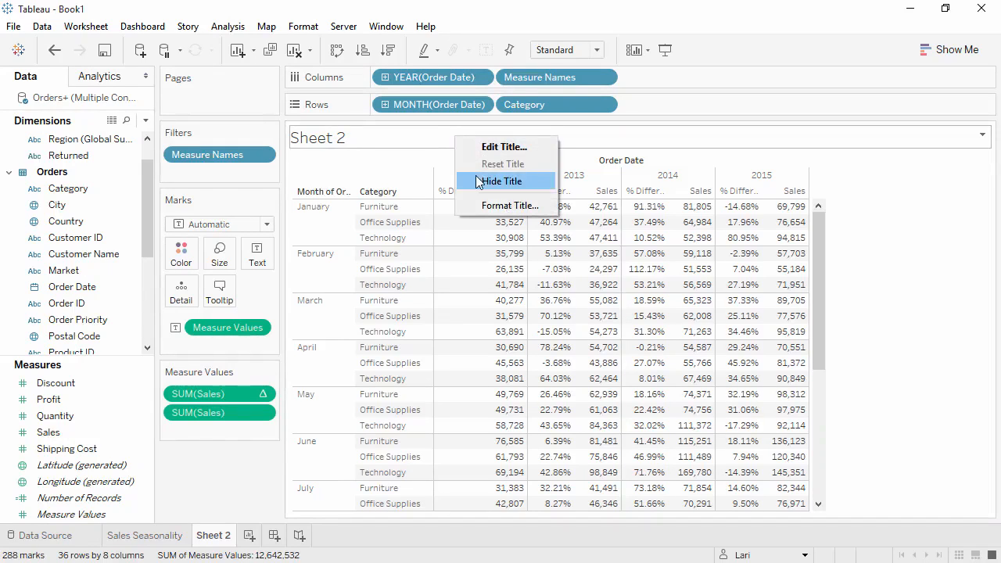
{"action": "left_click", "coordinate": [471, 179]}
{"action": "left_click", "coordinate": [594, 50]}
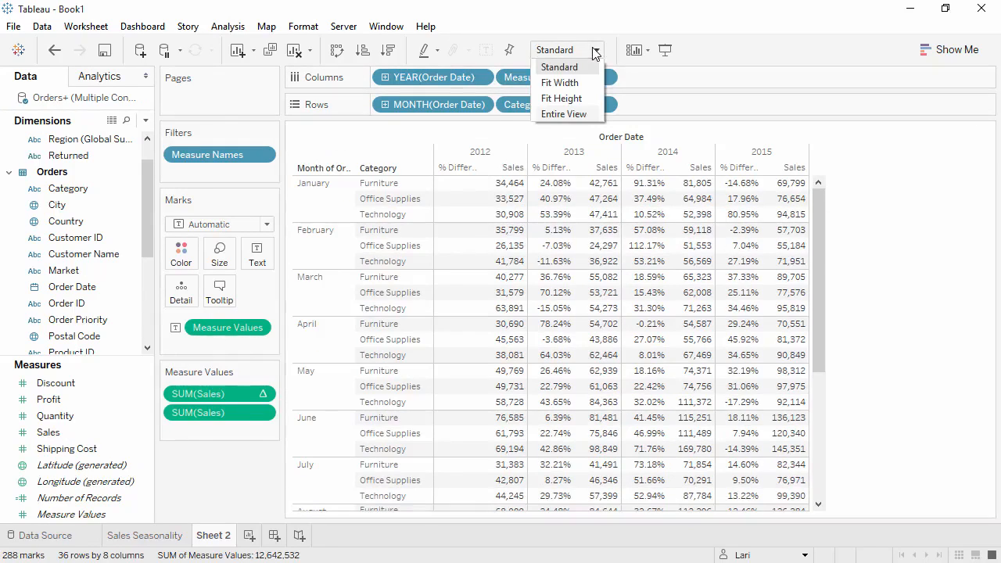
{"action": "left_click", "coordinate": [569, 112]}
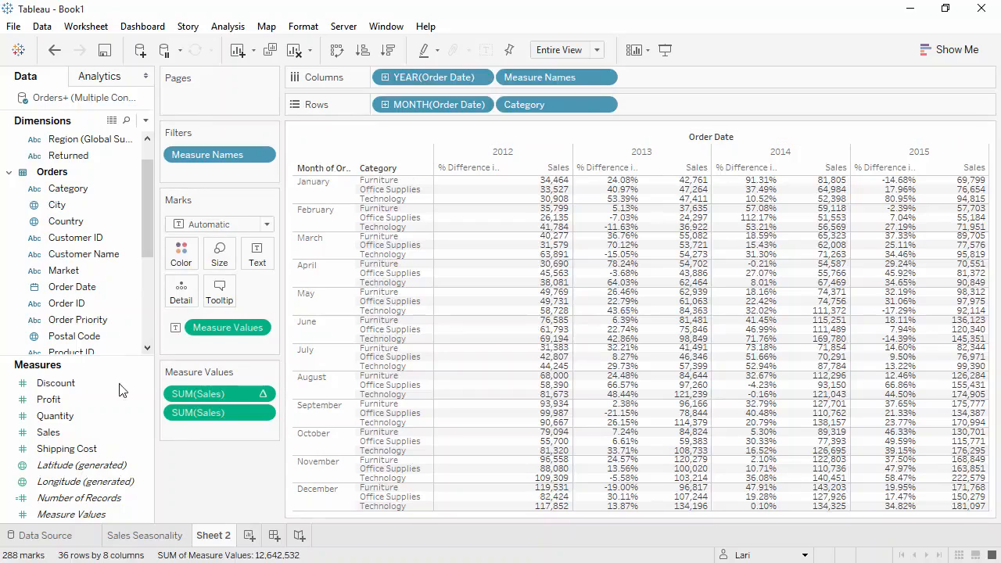
- Color the crosstab by Profit, using the Green-Gold palette with stepped color in 6 steps
{"action": "left_click_drag", "start_coordinate": [118, 397], "coordinate": [185, 264]}
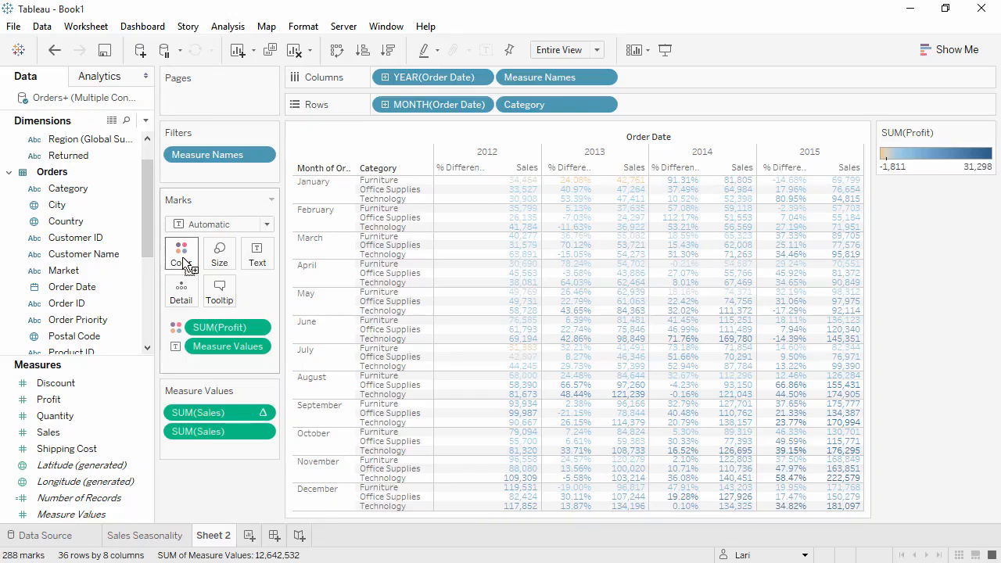
{"action": "left_click", "coordinate": [185, 264]}
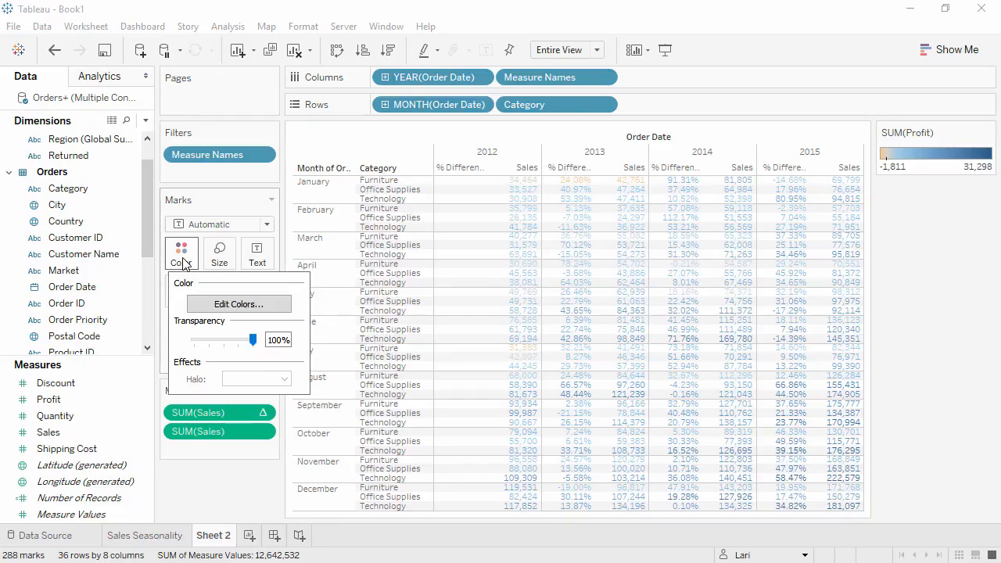
{"action": "left_click", "coordinate": [207, 305]}
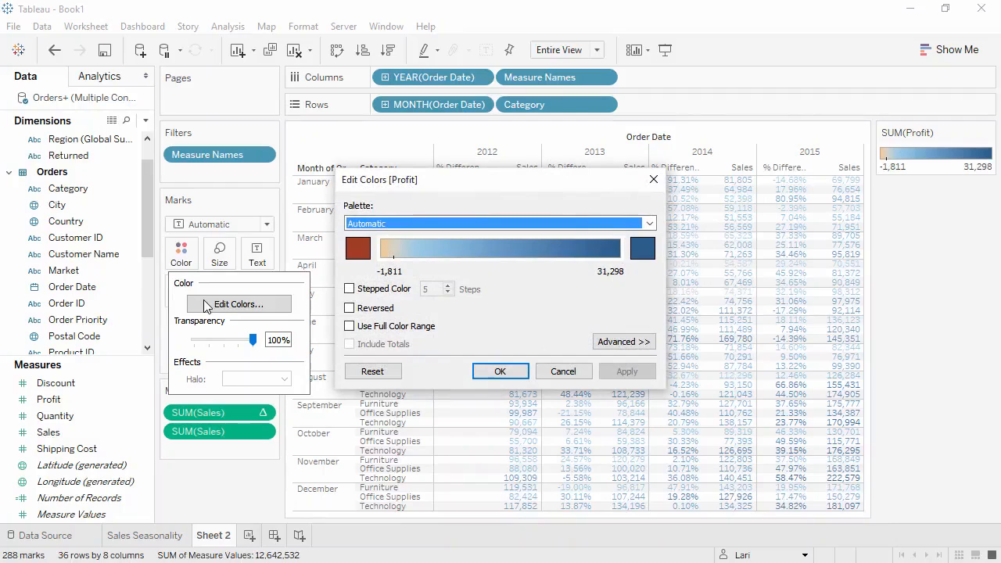
{"action": "left_click", "coordinate": [649, 224]}
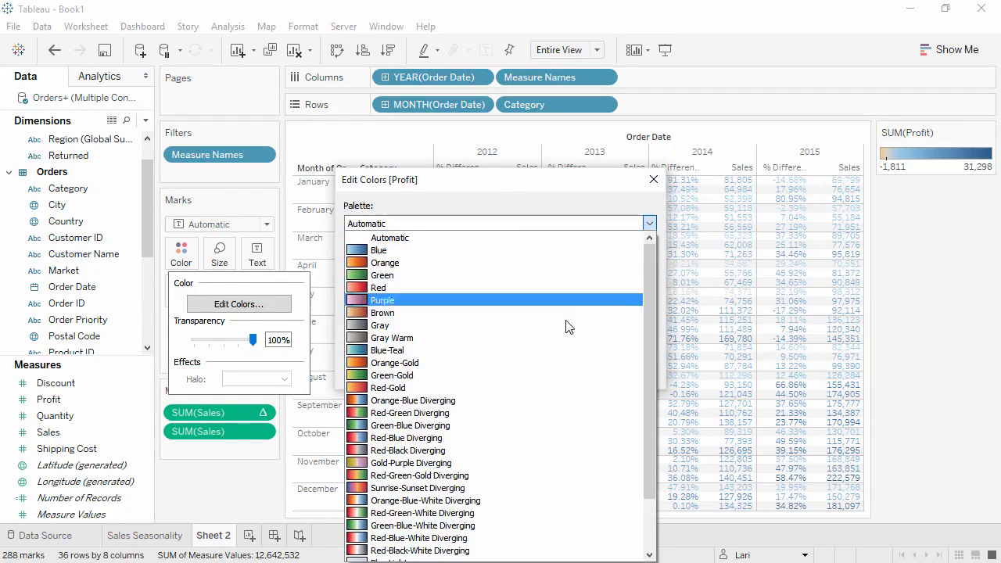
{"action": "left_click", "coordinate": [540, 376]}
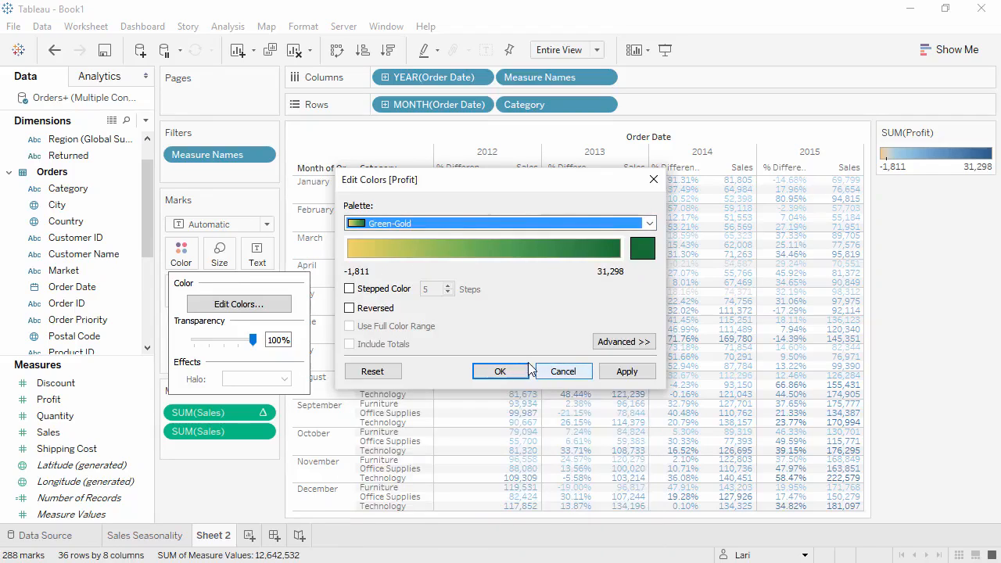
{"action": "left_click", "coordinate": [390, 289]}
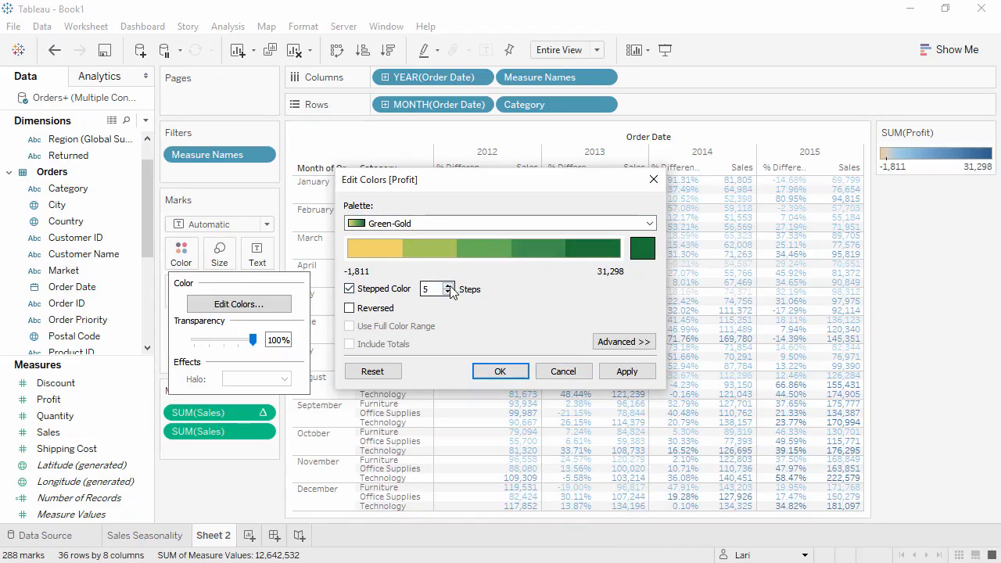
{"action": "left_click", "coordinate": [448, 286]}
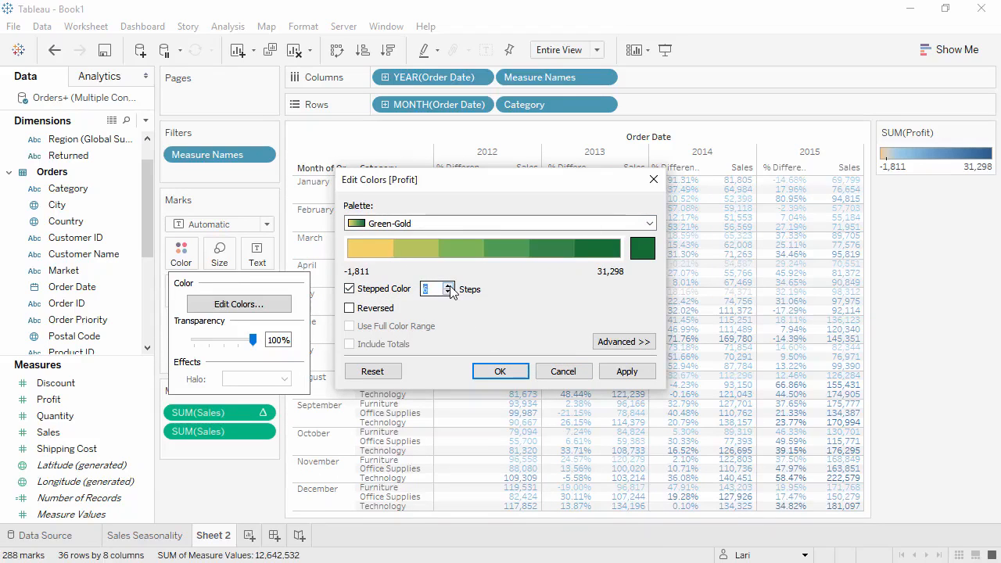
{"action": "left_click", "coordinate": [497, 373]}
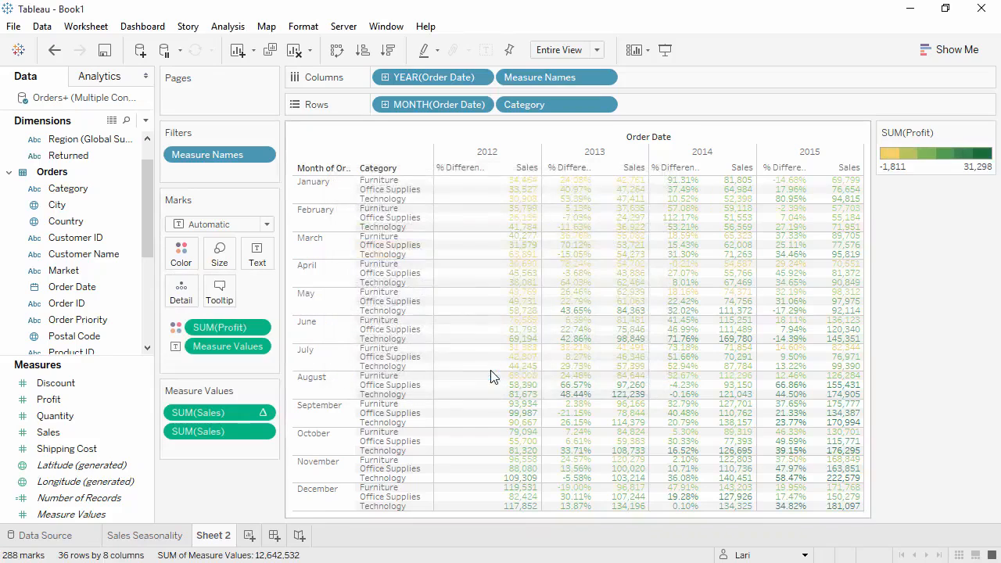
- Change the mark type to Square and show the mark labels on the colored cells
{"action": "left_click", "coordinate": [258, 225]}
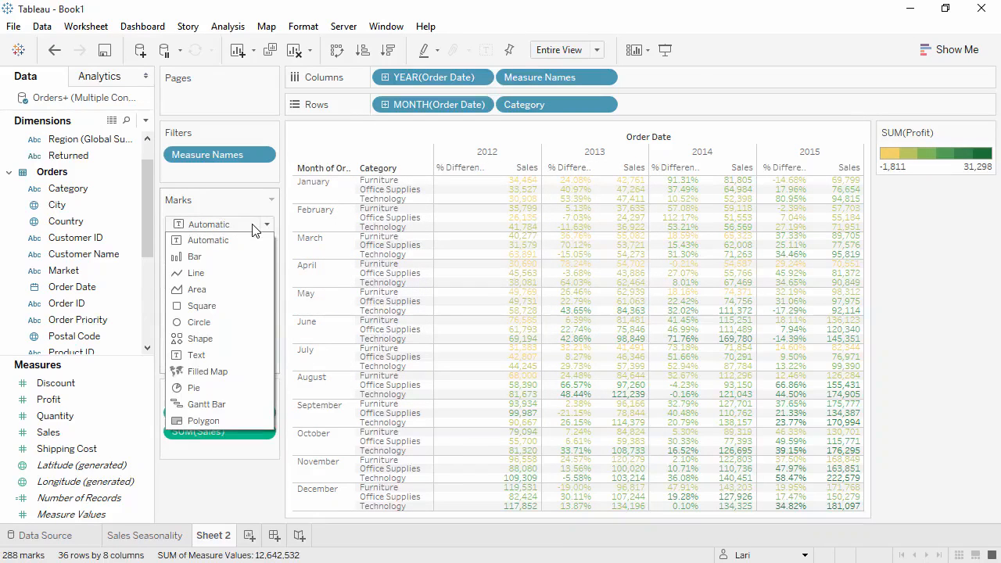
{"action": "left_click", "coordinate": [236, 305]}
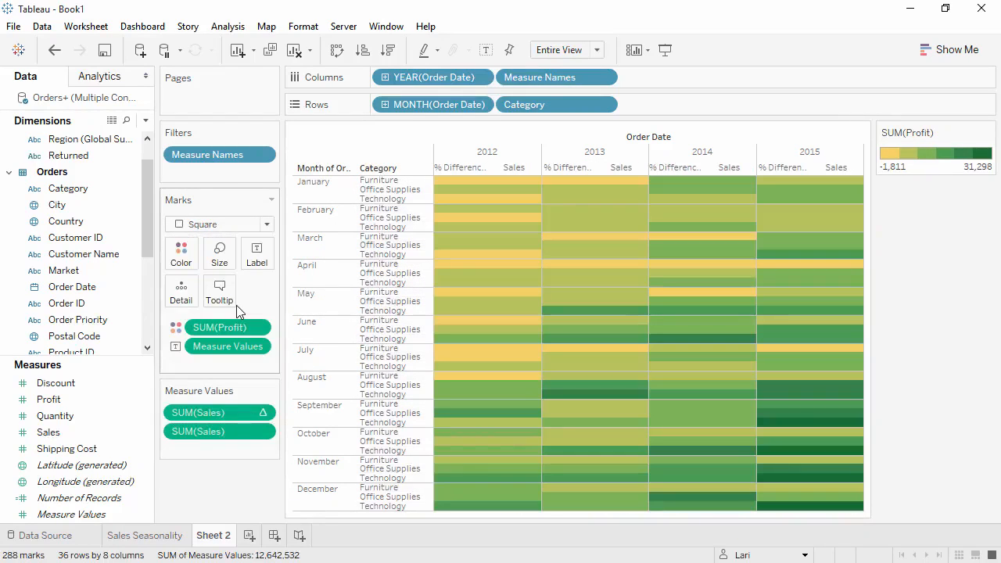
{"action": "left_click", "coordinate": [484, 51]}
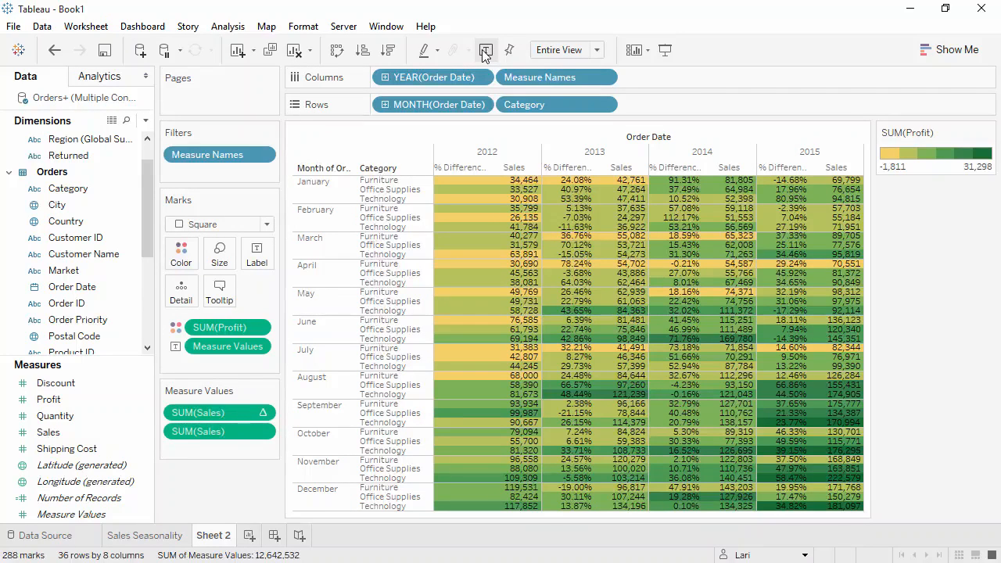
- Show the Category highlighter and try it on Office Supplies, clearing the highlight again
{"action": "right_click", "coordinate": [523, 109]}
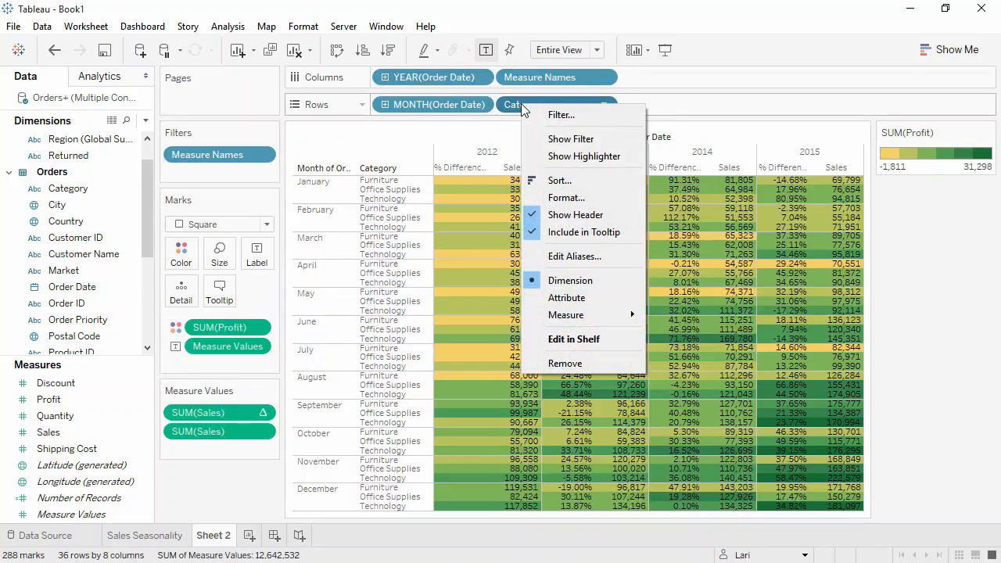
{"action": "left_click", "coordinate": [553, 157]}
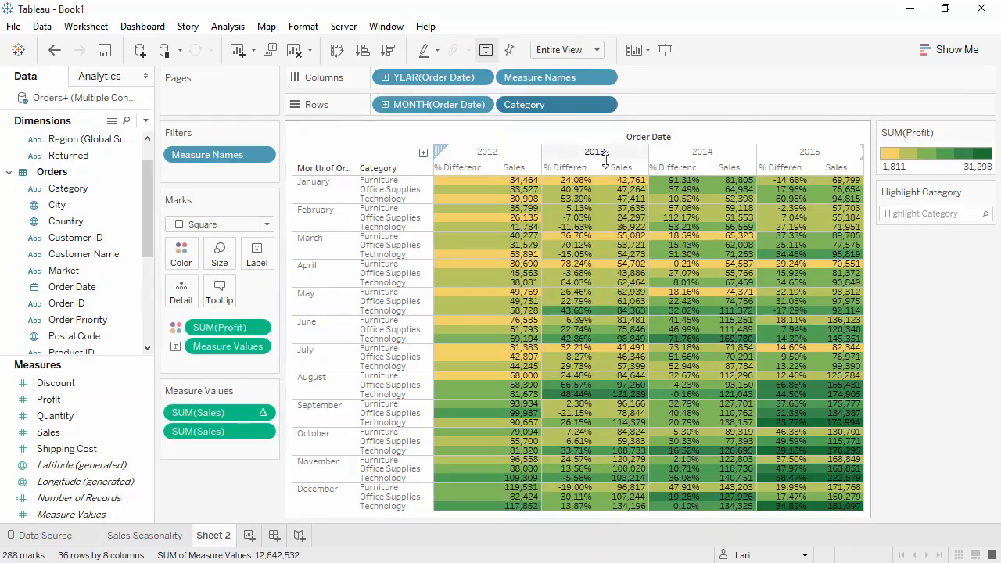
{"action": "left_click", "coordinate": [921, 212]}
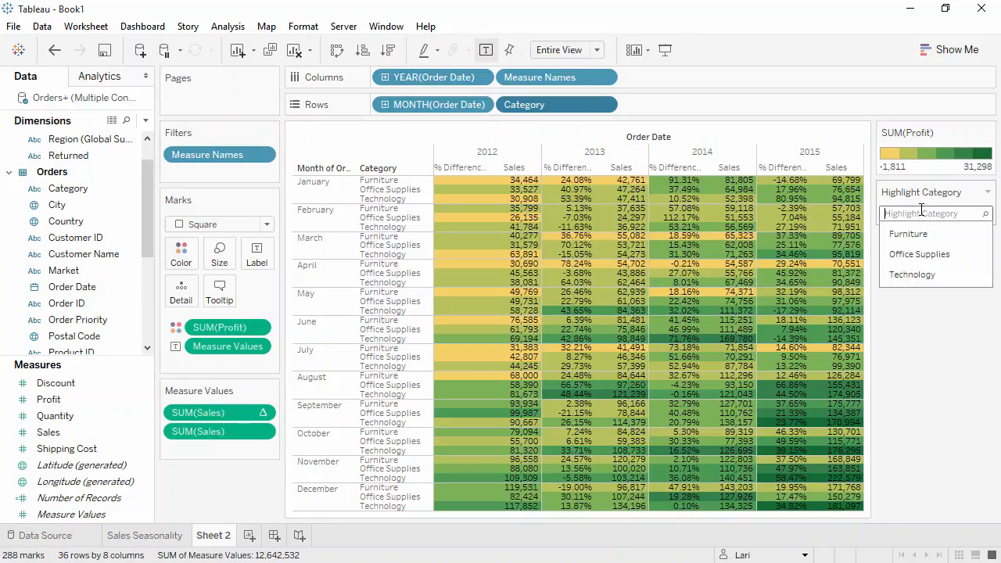
{"action": "left_click", "coordinate": [908, 254]}
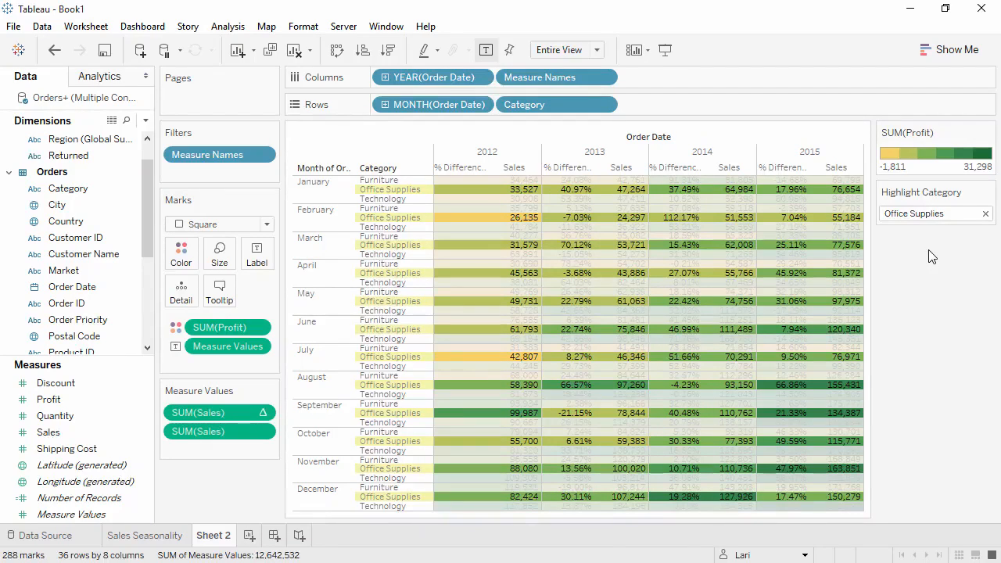
{"action": "left_click", "coordinate": [948, 213]}
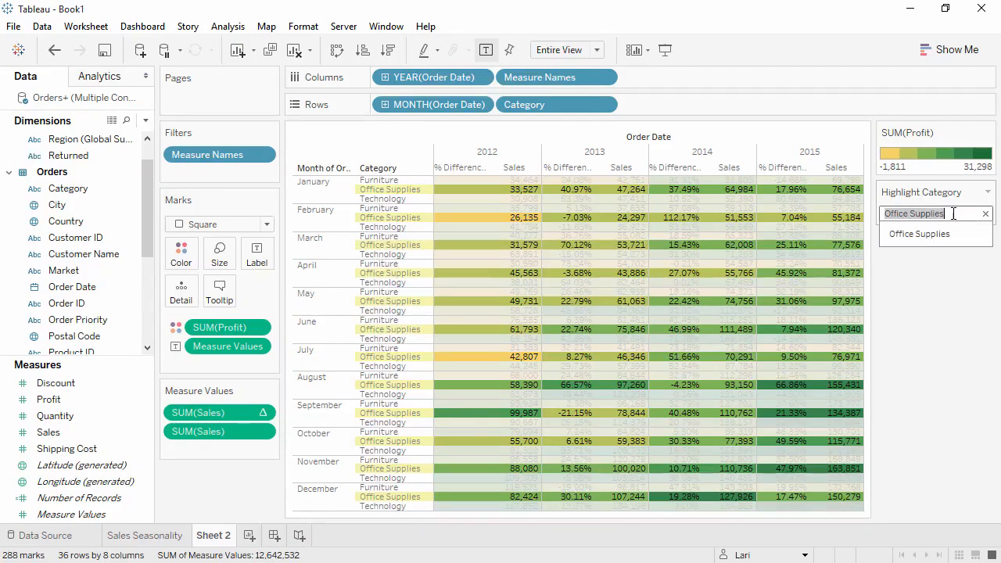
{"action": "left_click", "coordinate": [985, 214]}
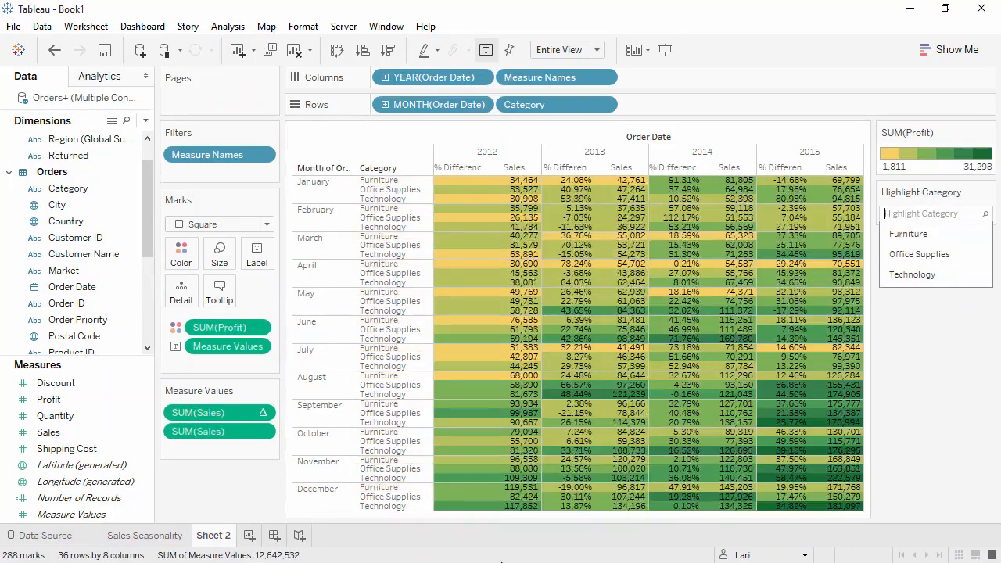
- Rename the crosstab worksheet as Crosstab
{"action": "double_click", "coordinate": [222, 544]}
{"action": "type", "text": "Crosstab"}
{"action": "key", "text": "Return"}
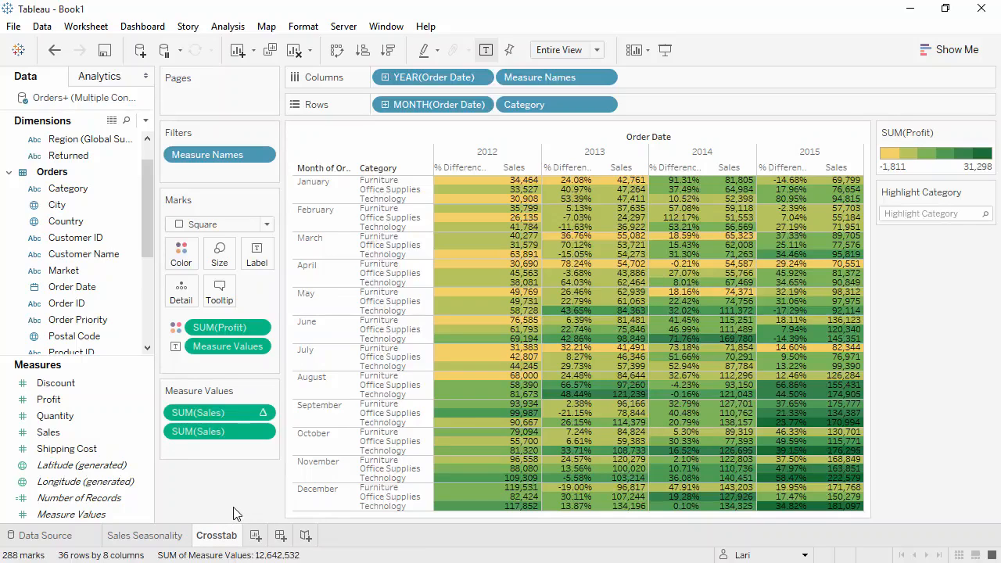
- Add a new worksheet and use Show Me to build a treemap of Sales by Country
{"action": "left_click", "coordinate": [255, 536]}
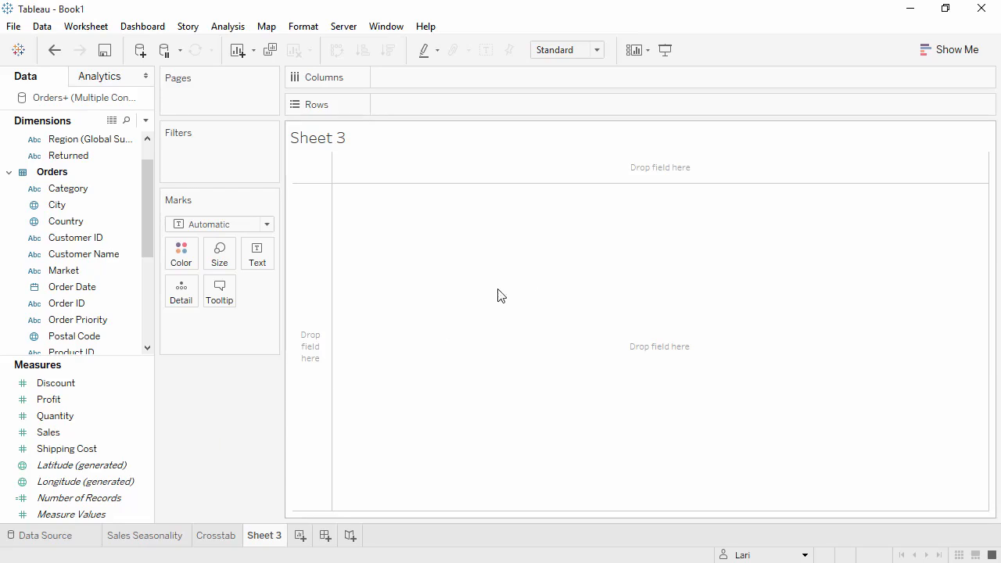
{"action": "left_click", "coordinate": [946, 52]}
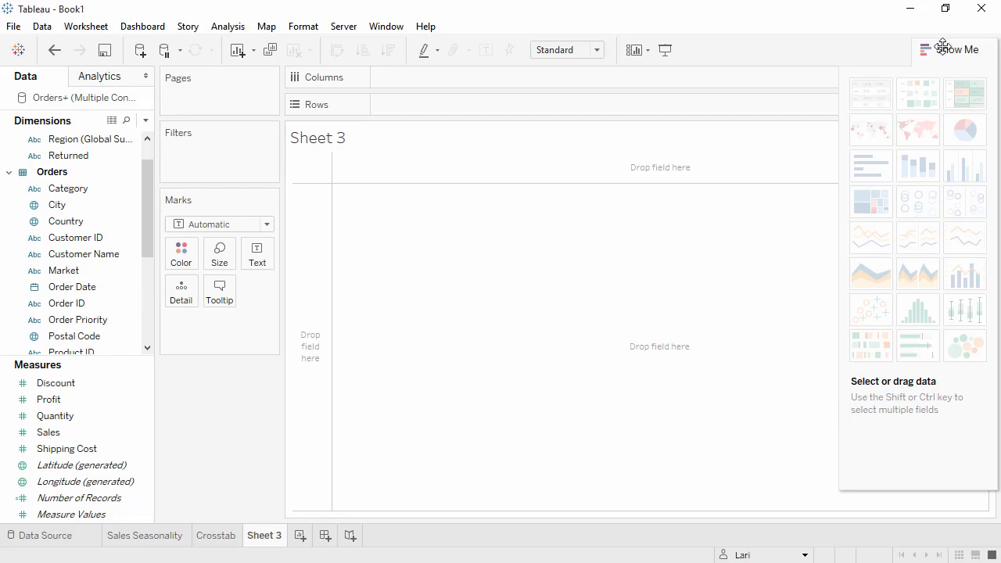
{"action": "left_click", "coordinate": [60, 434]}
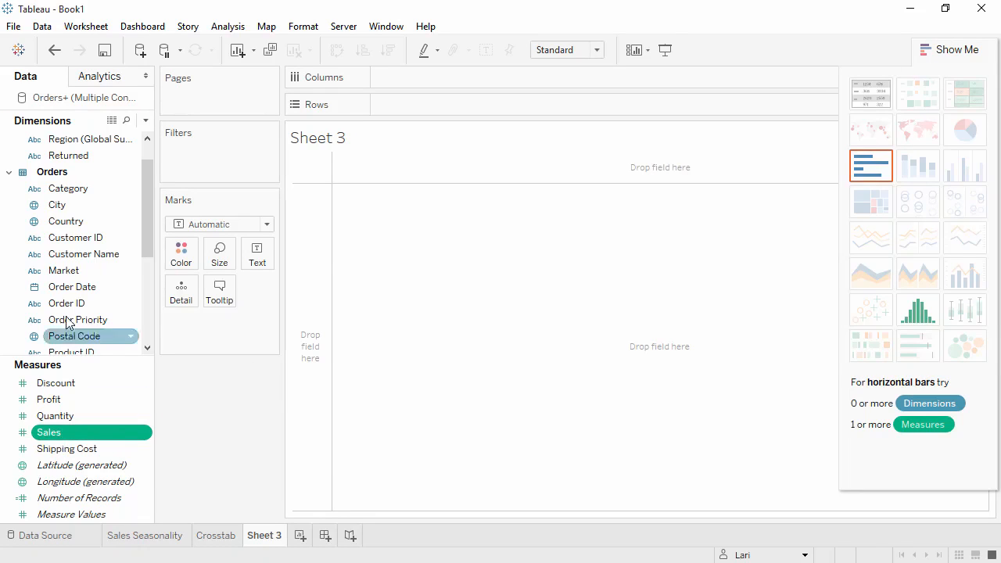
{"action": "left_click", "coordinate": [73, 223], "text": "ctrl"}
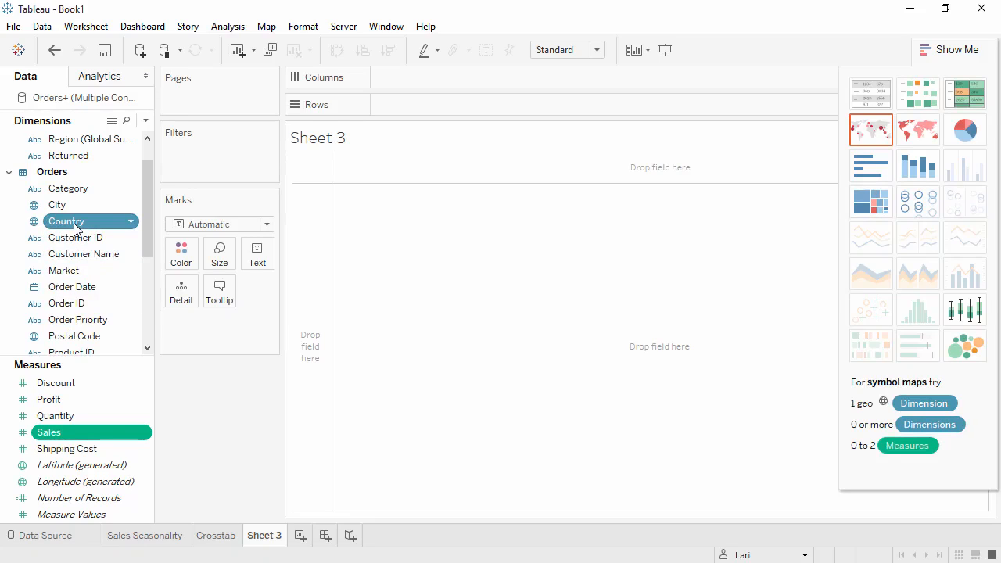
{"action": "left_click", "coordinate": [866, 202]}
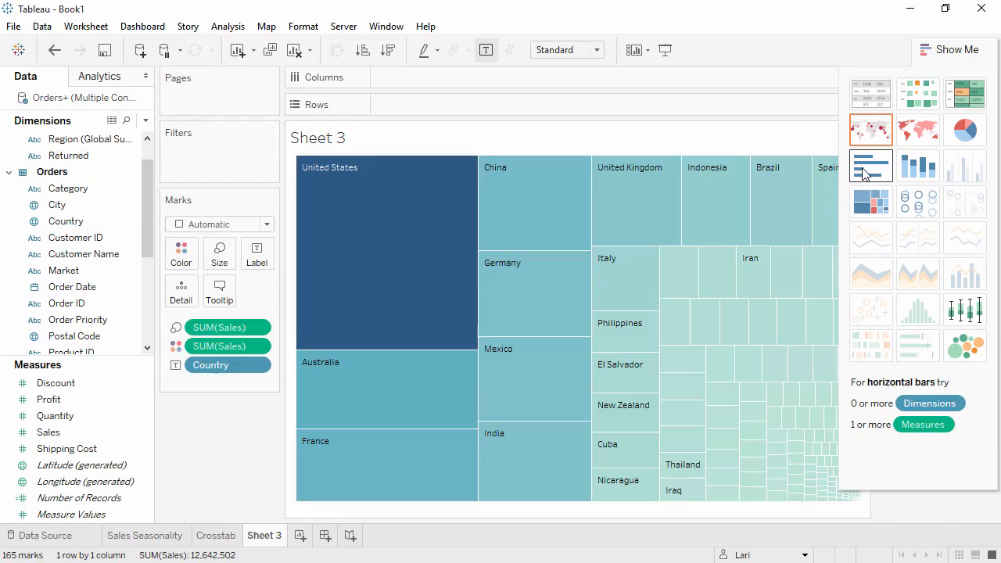
- Switch the treemap to horizontal bars and on to a symbol map, and add State to the map's detail
{"action": "left_click", "coordinate": [864, 171]}
{"action": "left_click", "coordinate": [864, 135]}
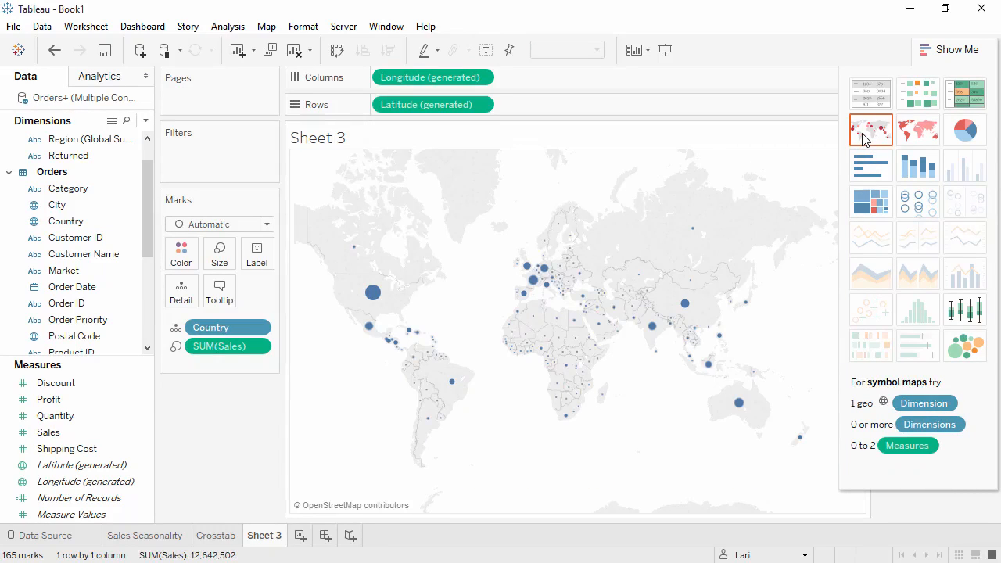
{"action": "left_click", "coordinate": [938, 49]}
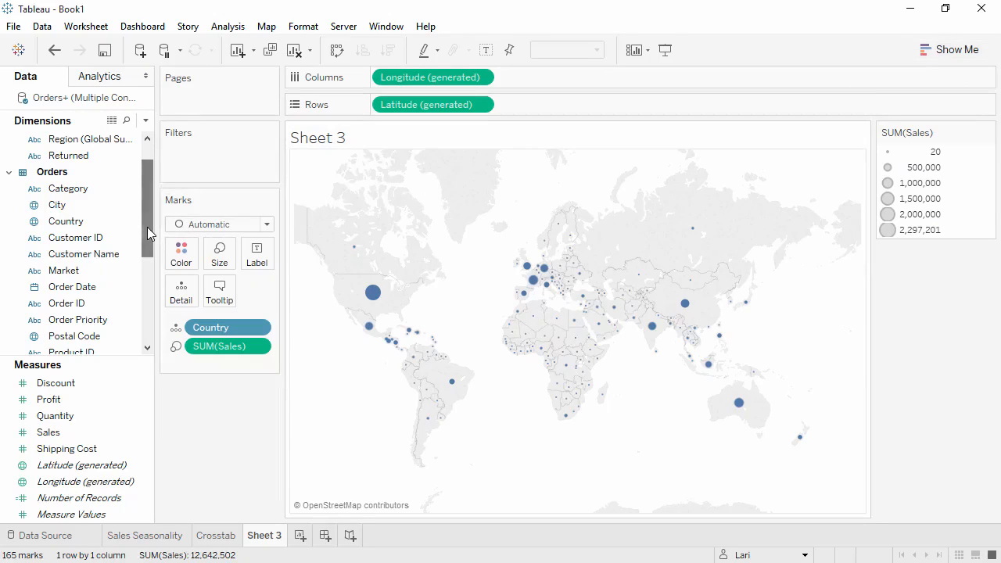
{"action": "left_click_drag", "start_coordinate": [147, 227], "coordinate": [444, 288]}
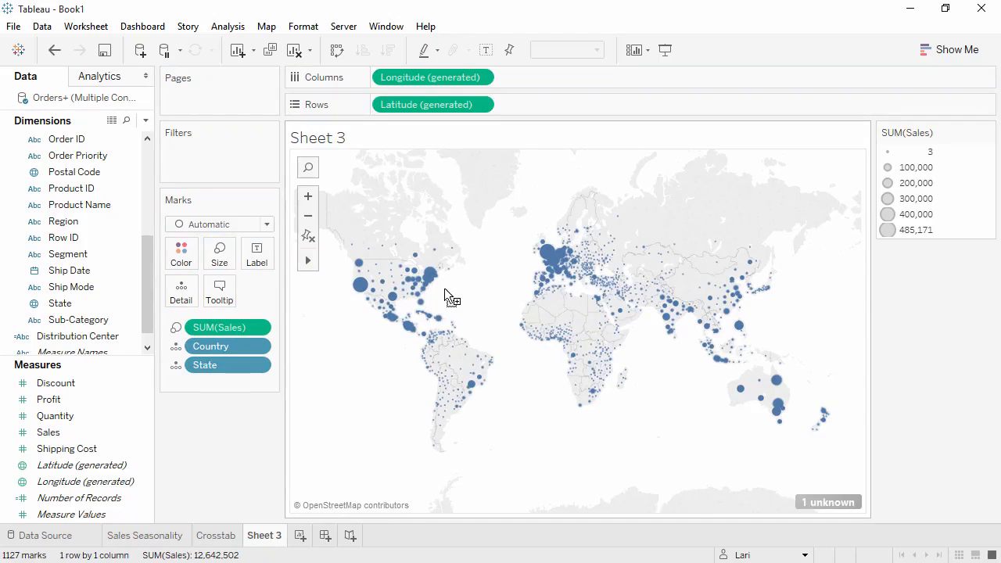
- Enlarge the map's circle marks slightly and set their transparency to 80%
{"action": "left_click", "coordinate": [229, 267]}
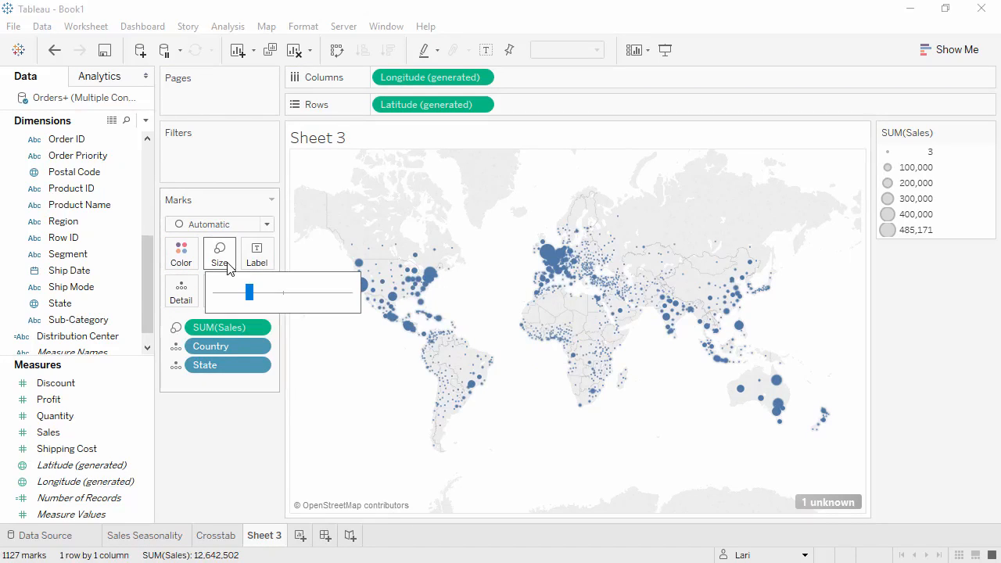
{"action": "left_click", "coordinate": [266, 294]}
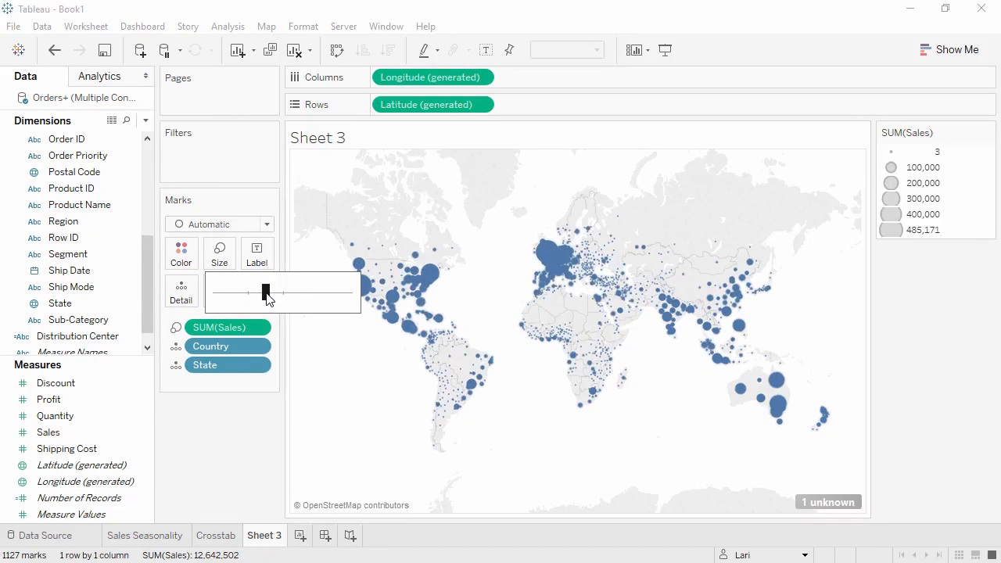
{"action": "left_click", "coordinate": [179, 258]}
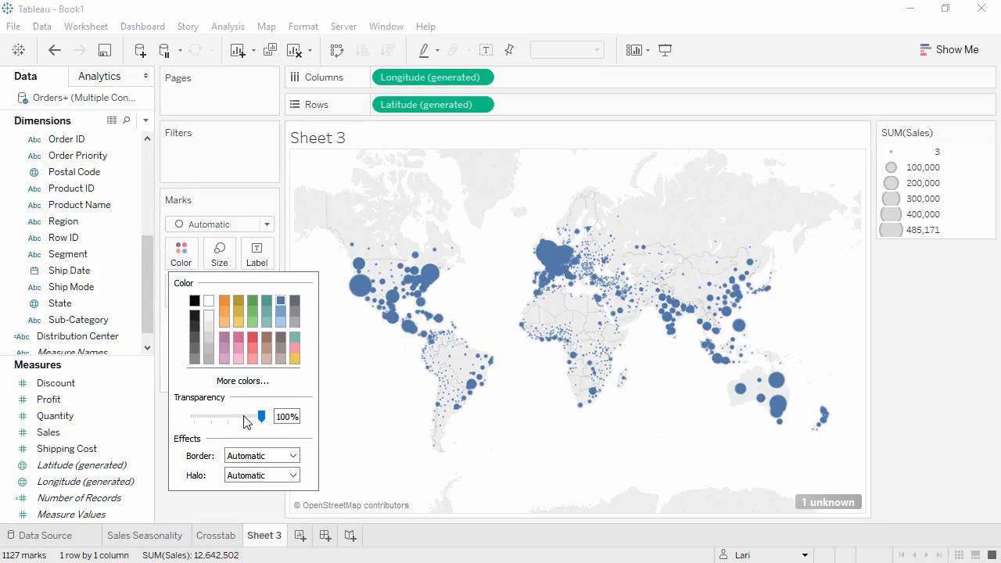
{"action": "left_click_drag", "start_coordinate": [261, 418], "coordinate": [249, 418]}
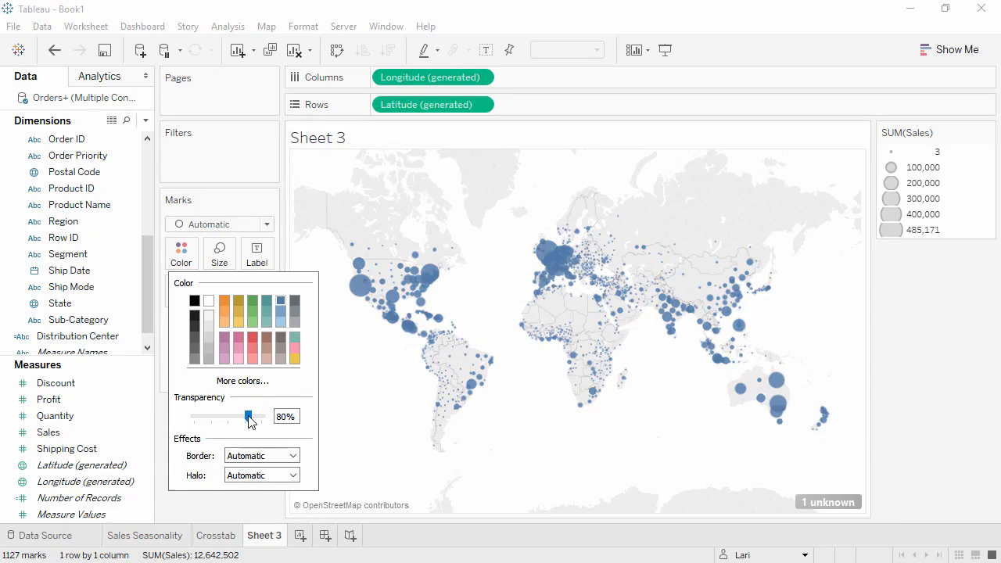
- Give the map's circle marks a light grey border
{"action": "left_click", "coordinate": [292, 456]}
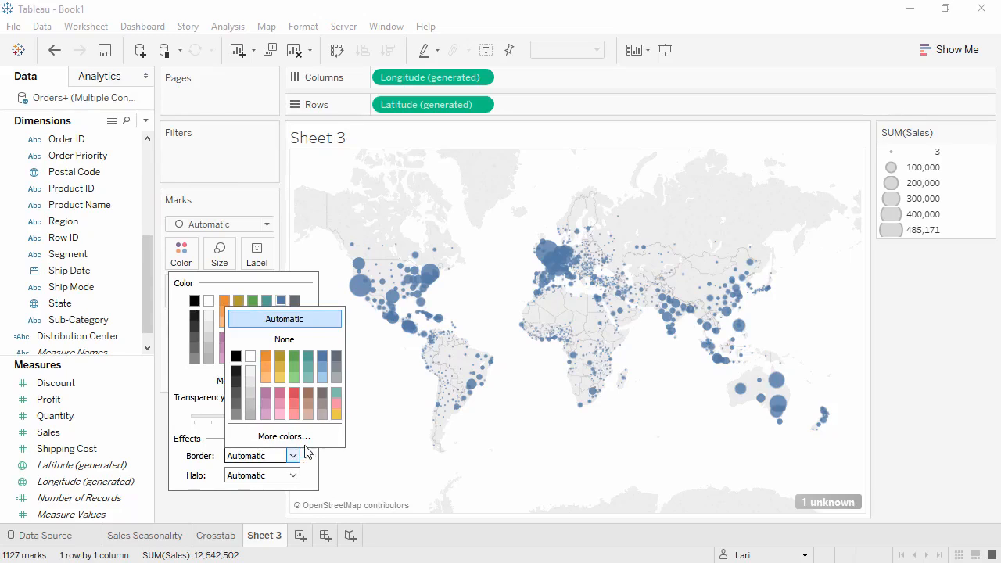
{"action": "left_click", "coordinate": [336, 379]}
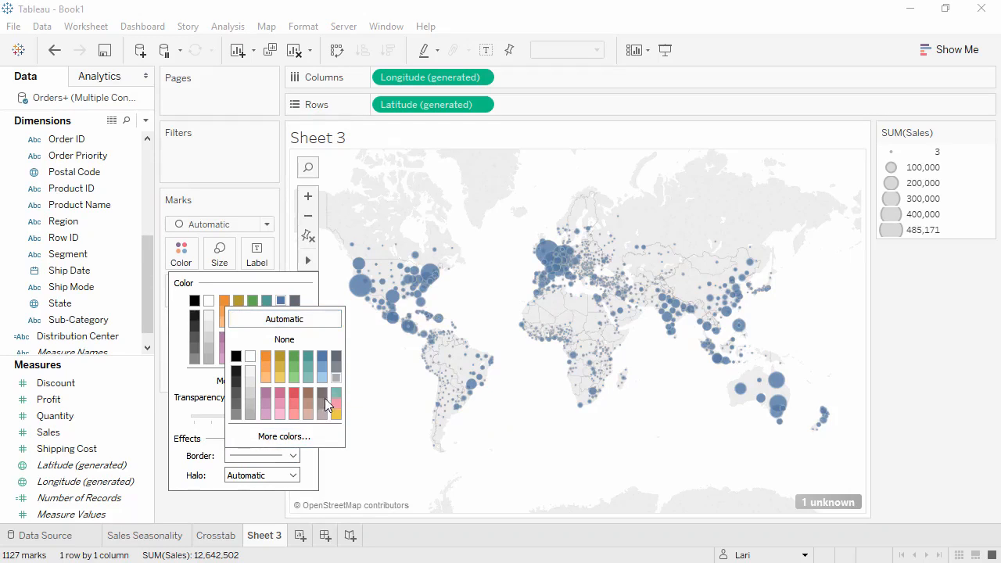
{"action": "left_click", "coordinate": [271, 504]}
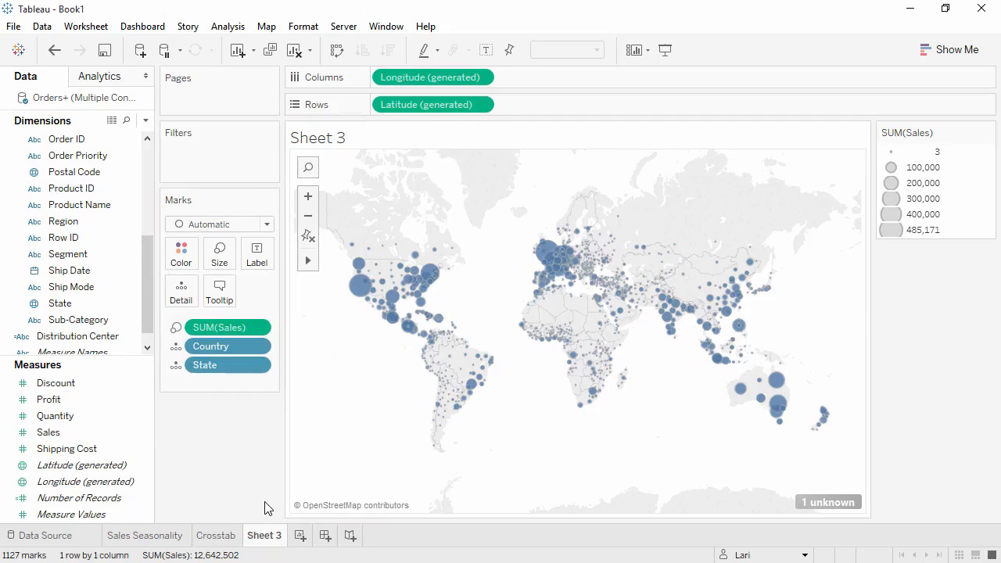
- Hide the Sales size legend and color the map's circles by Profit
{"action": "left_click", "coordinate": [988, 133]}
{"action": "left_click", "coordinate": [932, 224]}
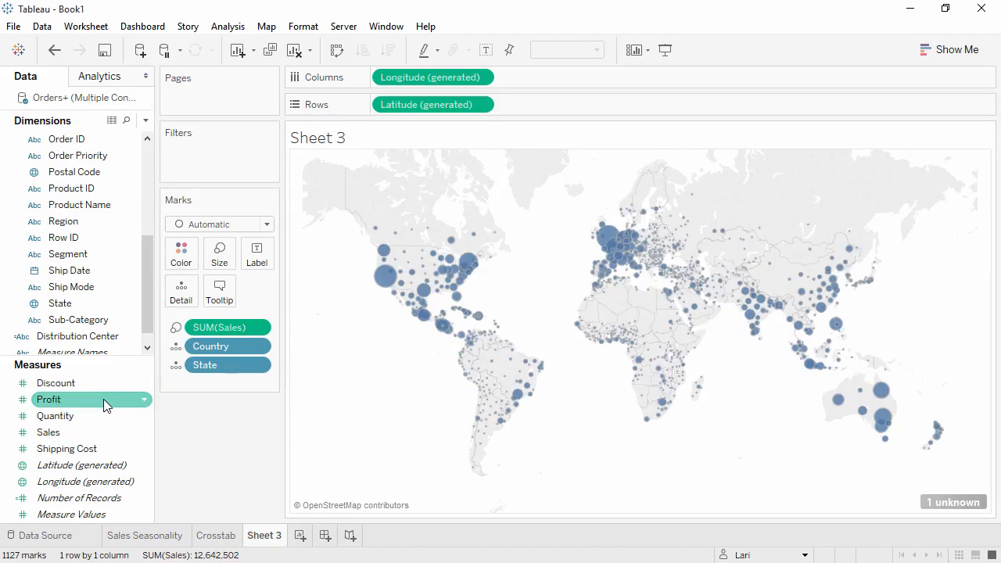
{"action": "left_click_drag", "start_coordinate": [105, 400], "coordinate": [181, 254]}
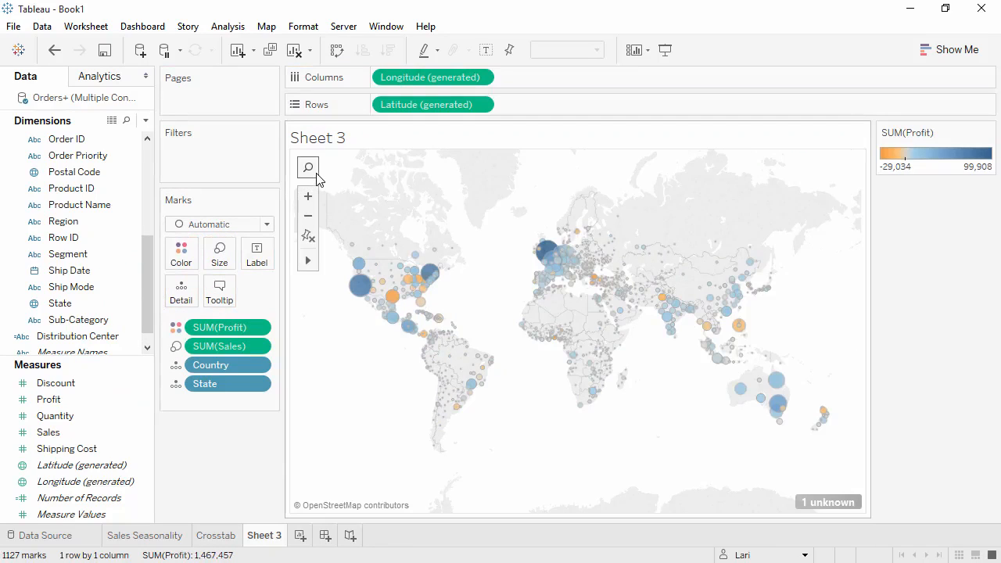
- Search the map for India to view that country, and reset the map to its full extent
{"action": "left_click", "coordinate": [317, 177]}
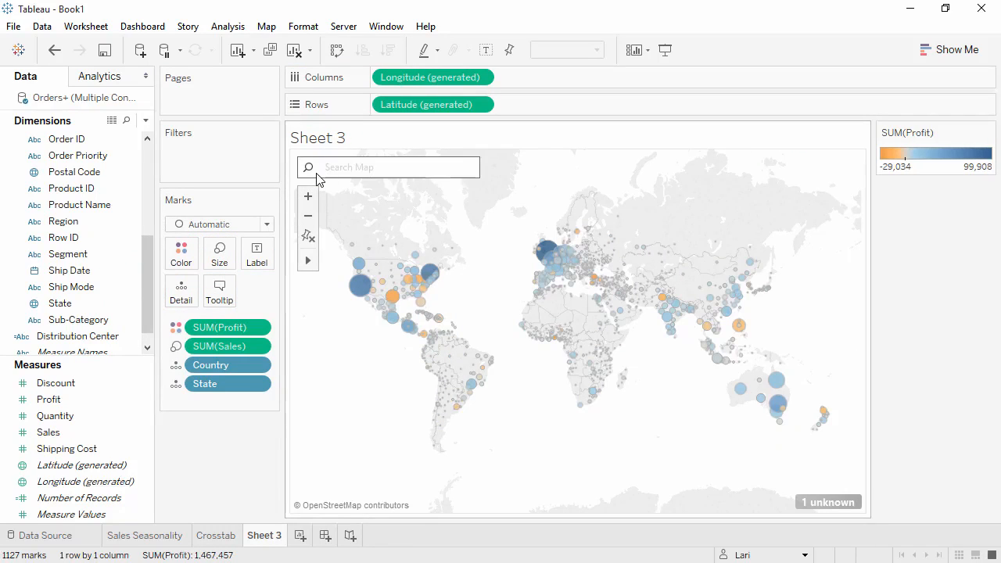
{"action": "type", "text": "india"}
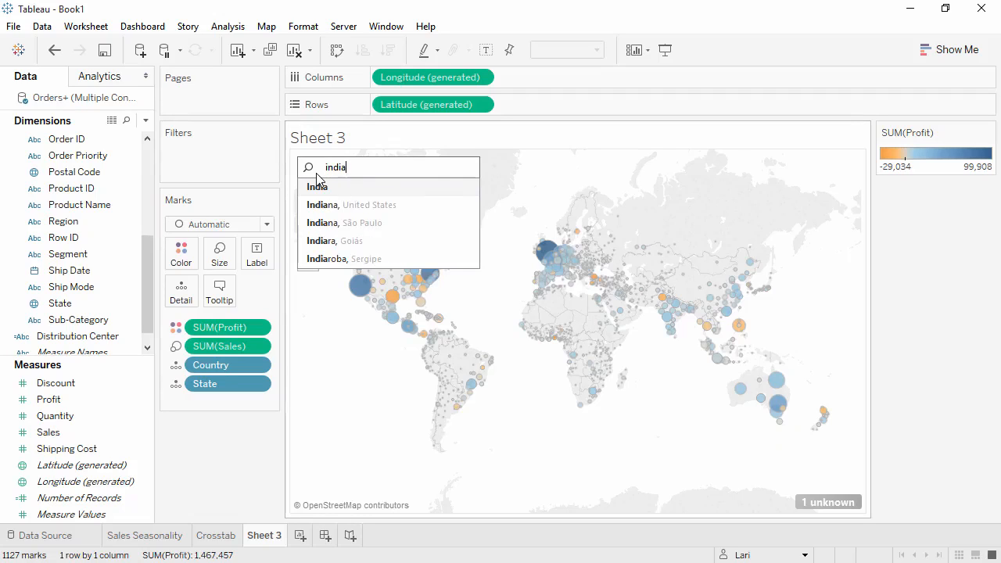
{"action": "key", "text": "Return"}
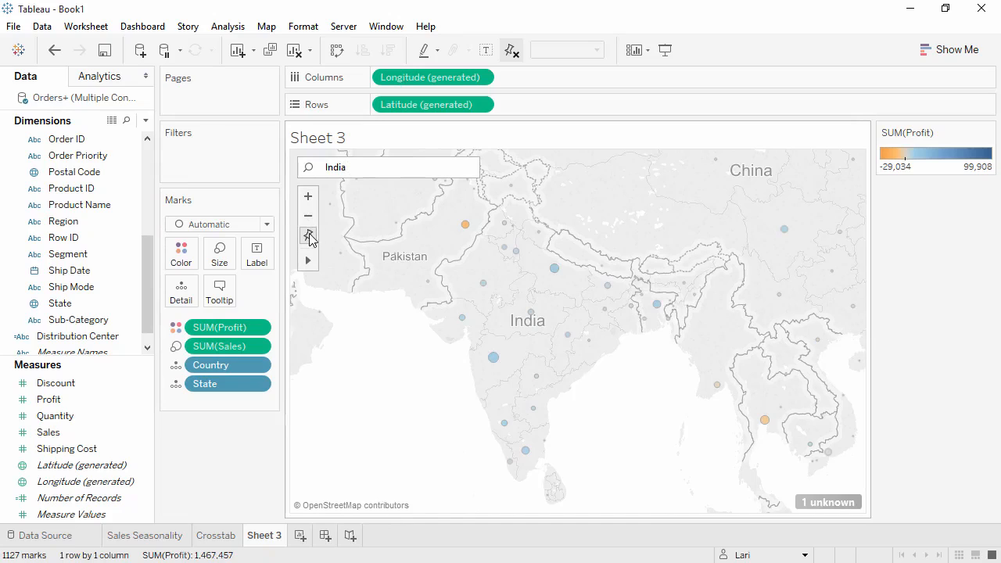
{"action": "left_click", "coordinate": [308, 236]}
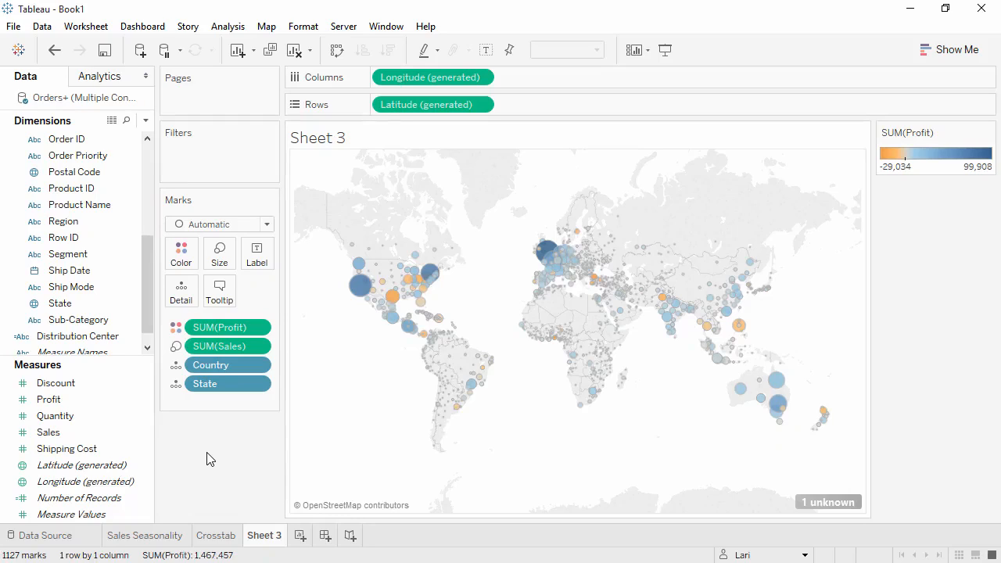
- Duplicate the map worksheet and remove State, Sales and Profit from the copy's marks, leaving only Country
{"action": "right_click", "coordinate": [261, 538]}
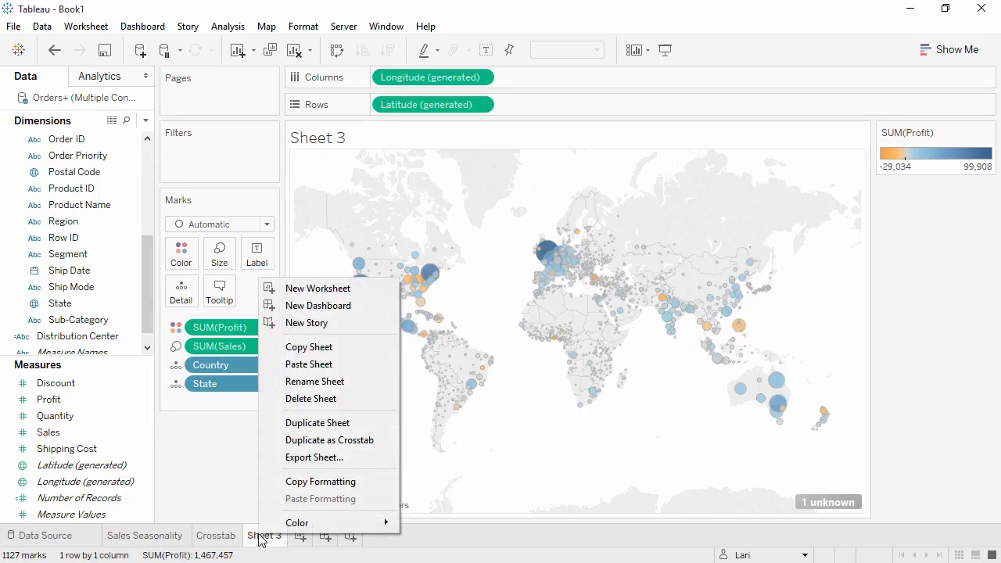
{"action": "left_click", "coordinate": [290, 427]}
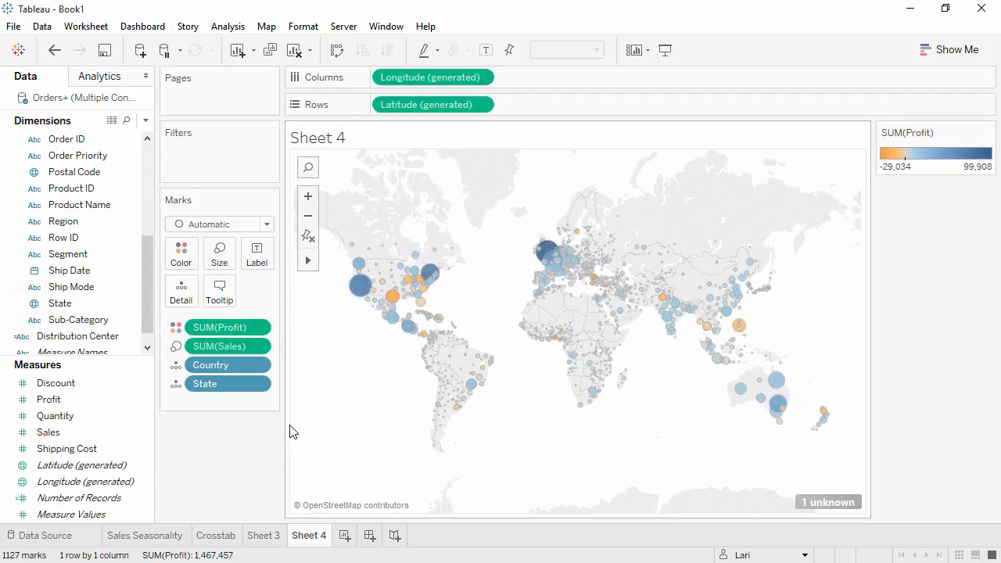
{"action": "left_click_drag", "start_coordinate": [222, 385], "coordinate": [226, 455]}
{"action": "left_click_drag", "start_coordinate": [222, 347], "coordinate": [223, 447]}
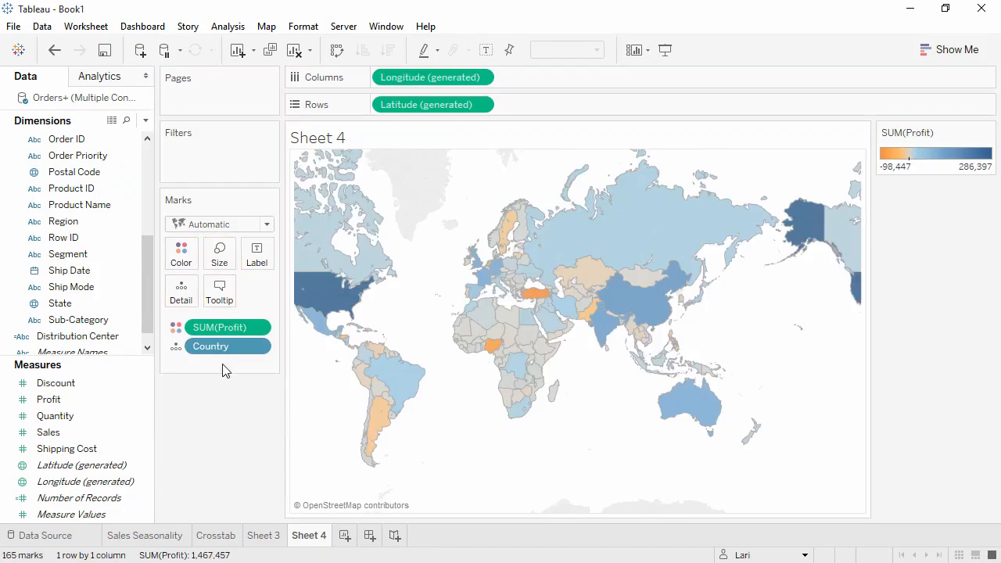
{"action": "left_click_drag", "start_coordinate": [227, 327], "coordinate": [225, 424]}
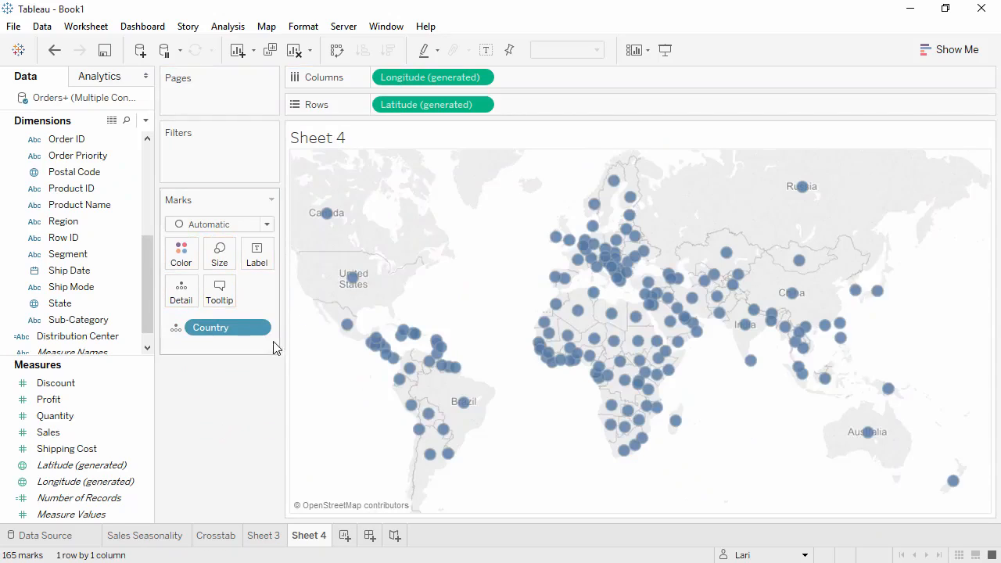
- Select the Southern Hemisphere country marks on the duplicated map with a freeform selection and group them
{"action": "mouse_move", "coordinate": [308, 260]}
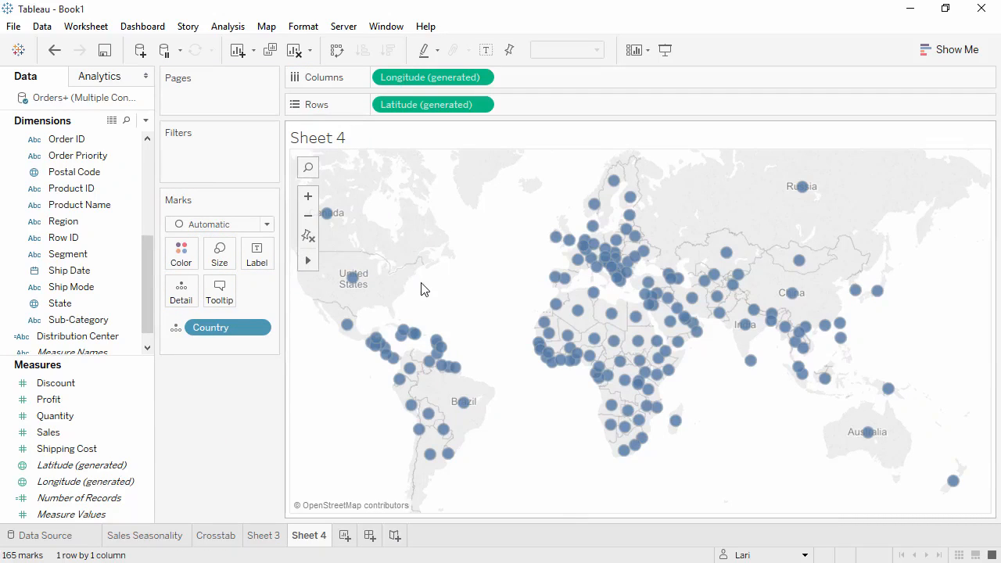
{"action": "mouse_move", "coordinate": [401, 404]}
{"action": "mouse_move", "coordinate": [400, 403]}
{"action": "left_mouse_down"}
{"action": "mouse_move", "coordinate": [348, 437]}
{"action": "mouse_move", "coordinate": [665, 525]}
{"action": "mouse_move", "coordinate": [983, 478]}
{"action": "mouse_move", "coordinate": [923, 420]}
{"action": "mouse_move", "coordinate": [818, 391]}
{"action": "mouse_move", "coordinate": [927, 393]}
{"action": "mouse_move", "coordinate": [675, 381]}
{"action": "mouse_move", "coordinate": [469, 386]}
{"action": "mouse_move", "coordinate": [391, 400]}
{"action": "left_mouse_up"}
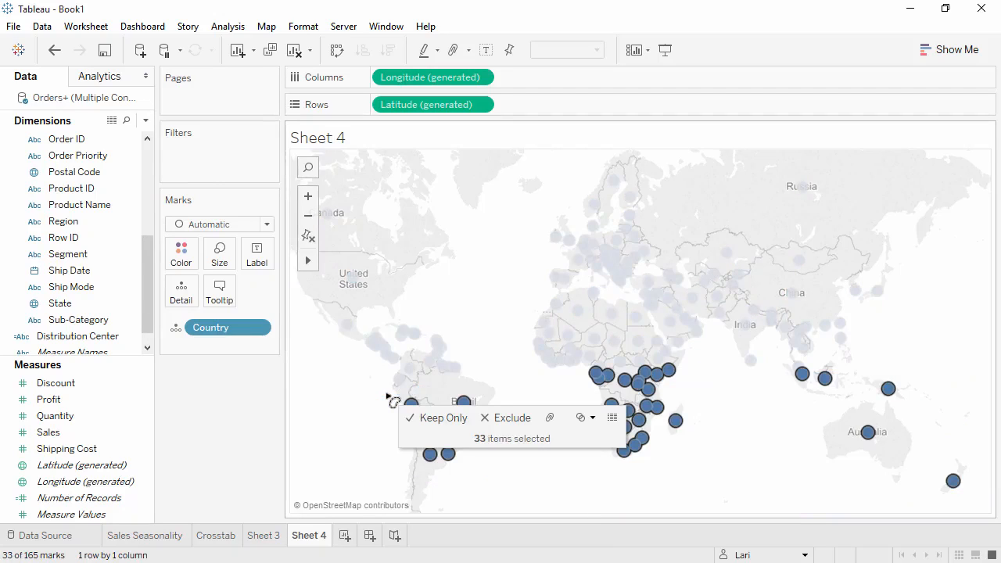
{"action": "left_click", "coordinate": [549, 417]}
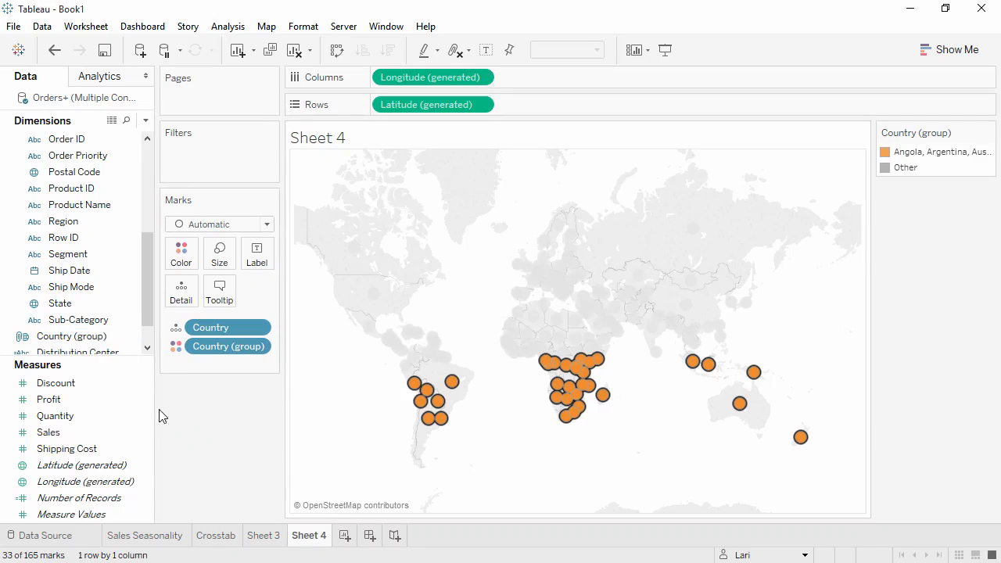
- In Sales Seasonality, add Country (group) to Columns ahead of the order month and keep only the Angola, Argentina, Australia group
{"action": "left_click", "coordinate": [165, 536]}
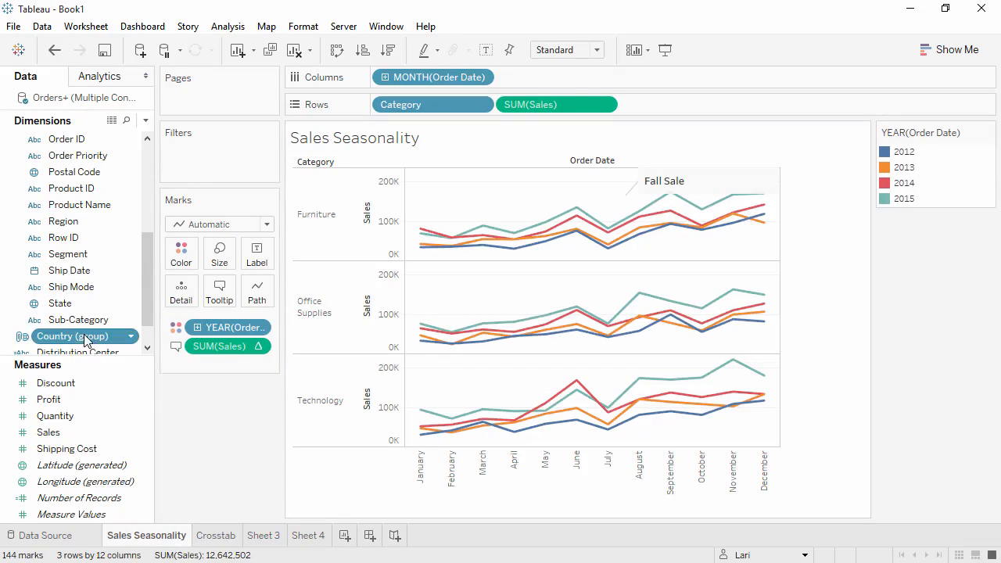
{"action": "left_click_drag", "start_coordinate": [86, 336], "coordinate": [347, 104]}
{"action": "left_click_drag", "start_coordinate": [379, 73], "coordinate": [380, 77]}
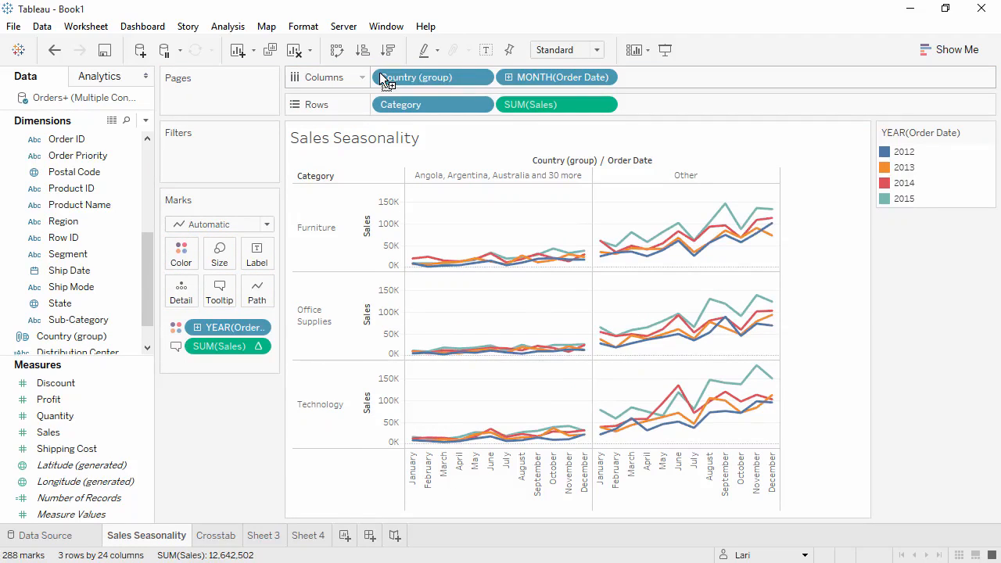
{"action": "right_click", "coordinate": [474, 179]}
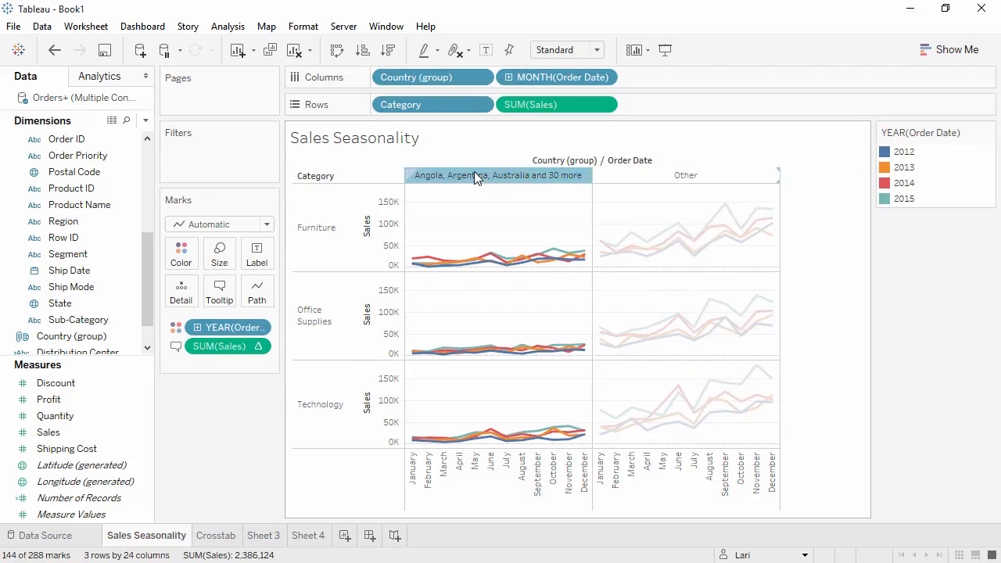
{"action": "left_click", "coordinate": [487, 183]}
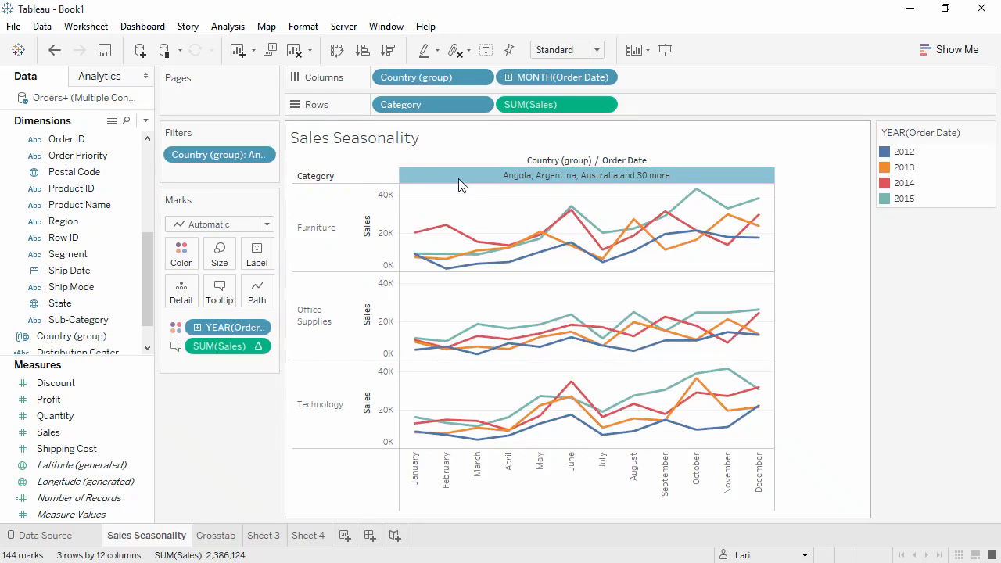
- Undo the group filter and the Country (group) split in Sales Seasonality
{"action": "left_click", "coordinate": [54, 51]}
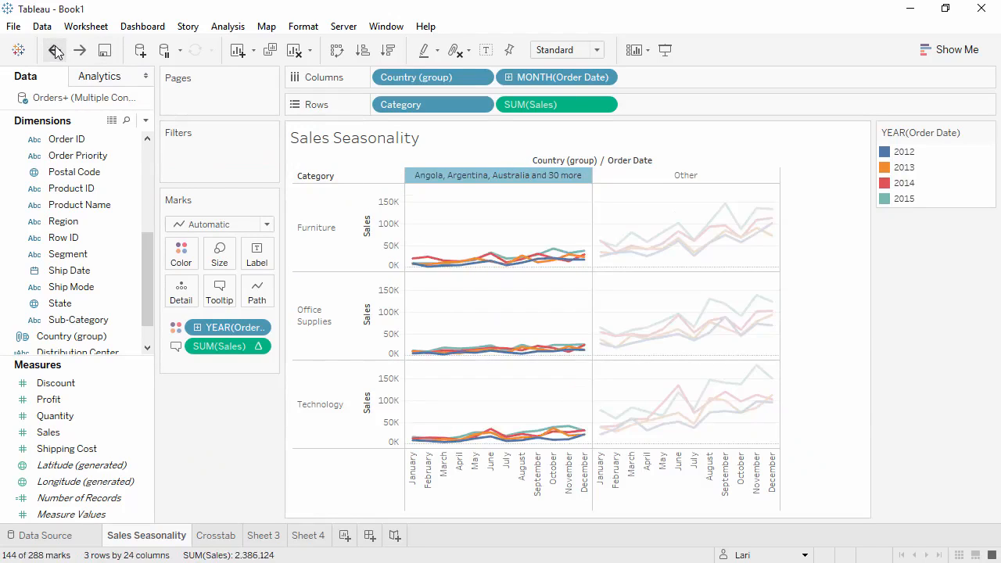
{"action": "left_click", "coordinate": [54, 52]}
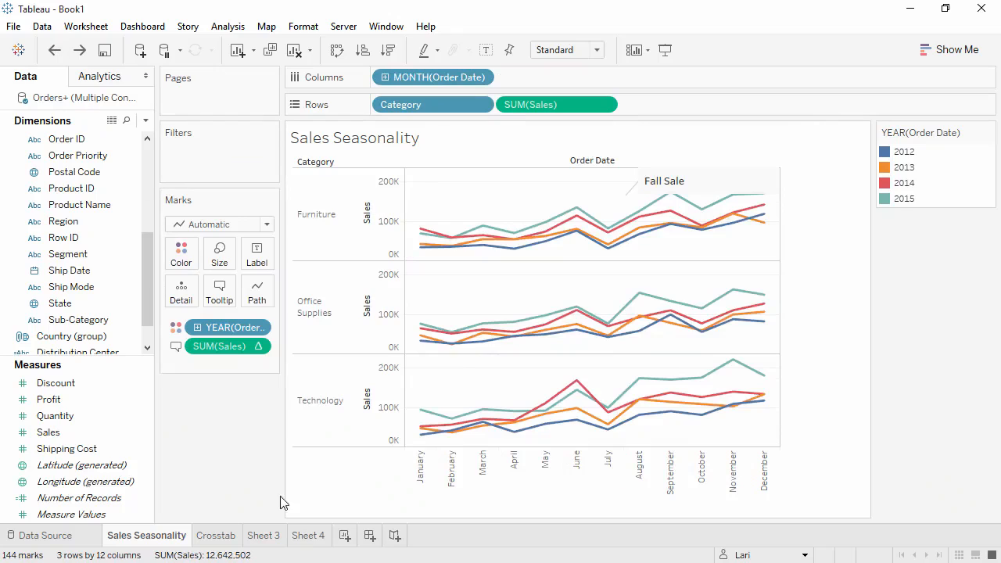
- Delete the duplicated map worksheet, Sheet 4
{"action": "left_click", "coordinate": [308, 538]}
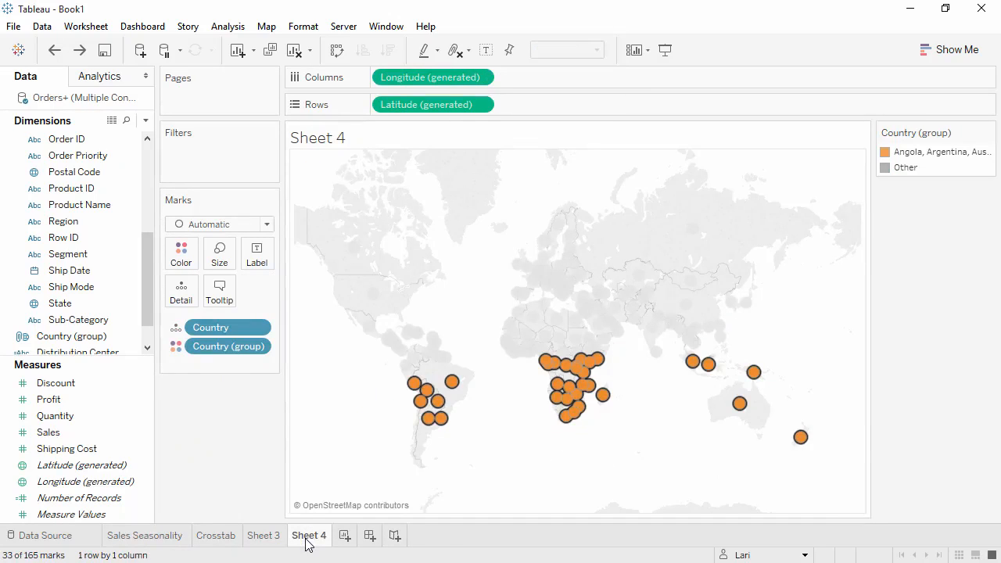
{"action": "right_click", "coordinate": [307, 544]}
{"action": "left_click", "coordinate": [356, 412]}
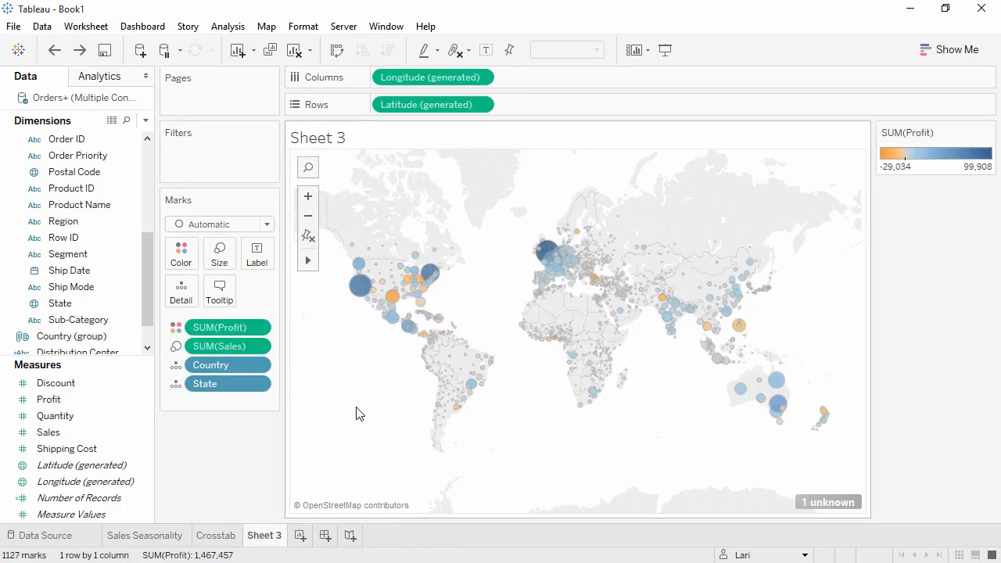
- Rename the Sheet 3 map worksheet as Global Sales and Profits
{"action": "double_click", "coordinate": [275, 538]}
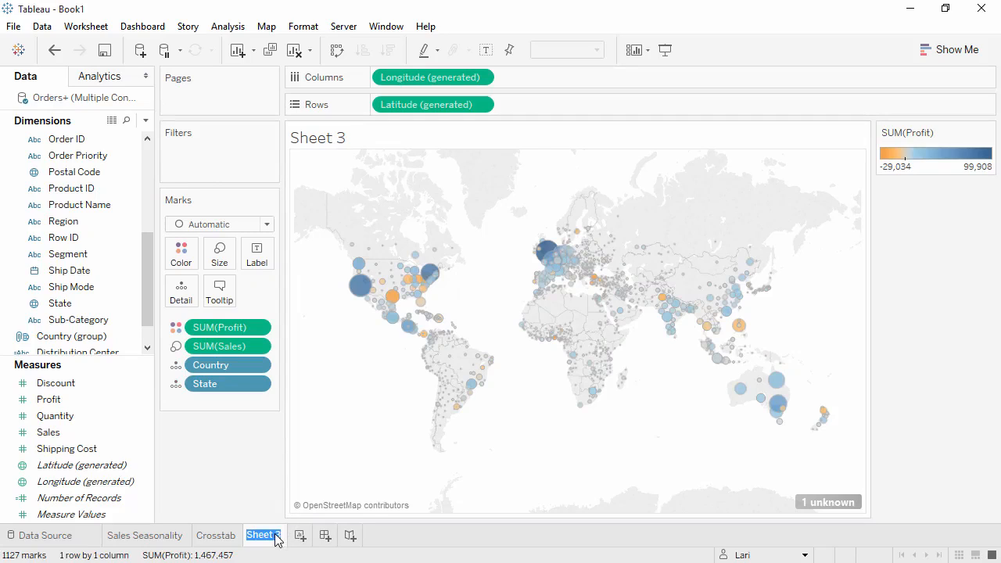
{"action": "type", "text": "Global Sales and Profits"}
{"action": "key", "text": "Return"}
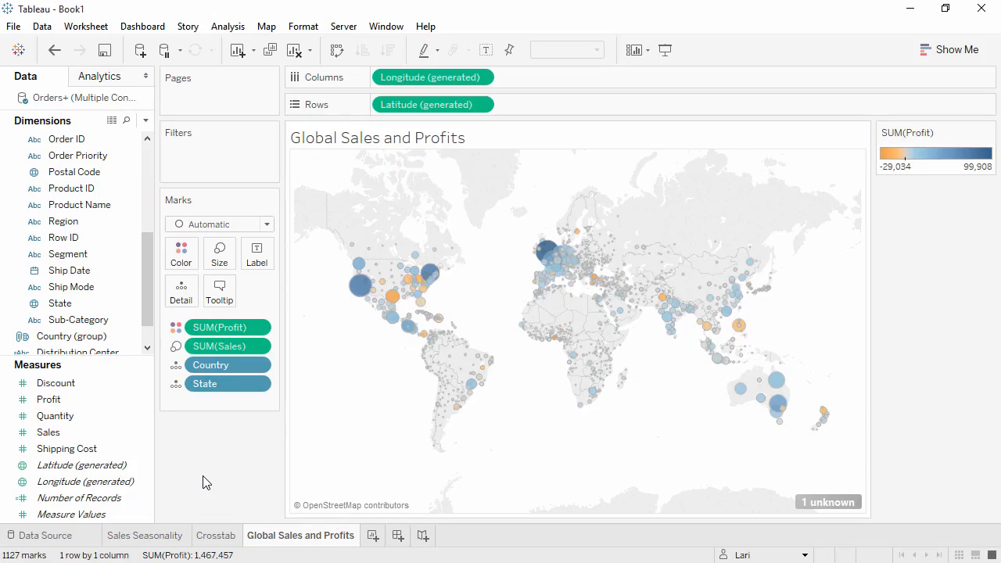
- Filter the Global Sales and Profits map by Category, including only Furniture
{"action": "left_click_drag", "start_coordinate": [146, 302], "coordinate": [146, 247]}
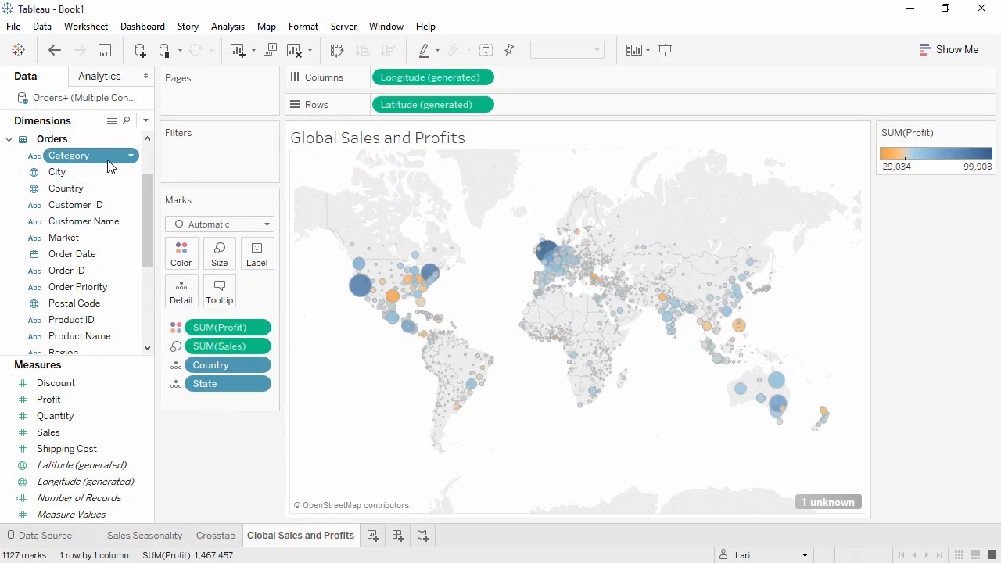
{"action": "left_click_drag", "start_coordinate": [129, 155], "coordinate": [196, 179]}
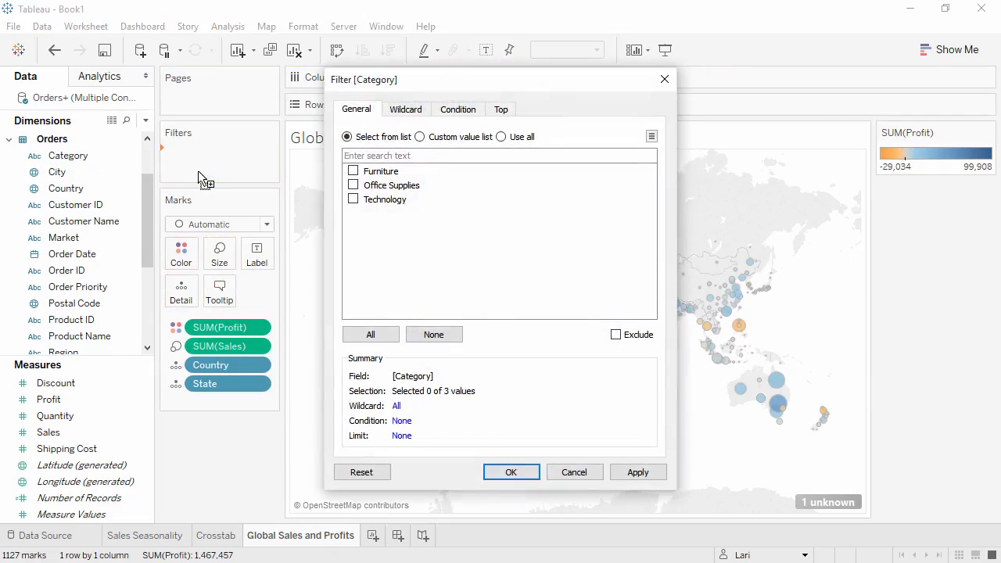
{"action": "left_click", "coordinate": [353, 172]}
{"action": "left_click", "coordinate": [511, 472]}
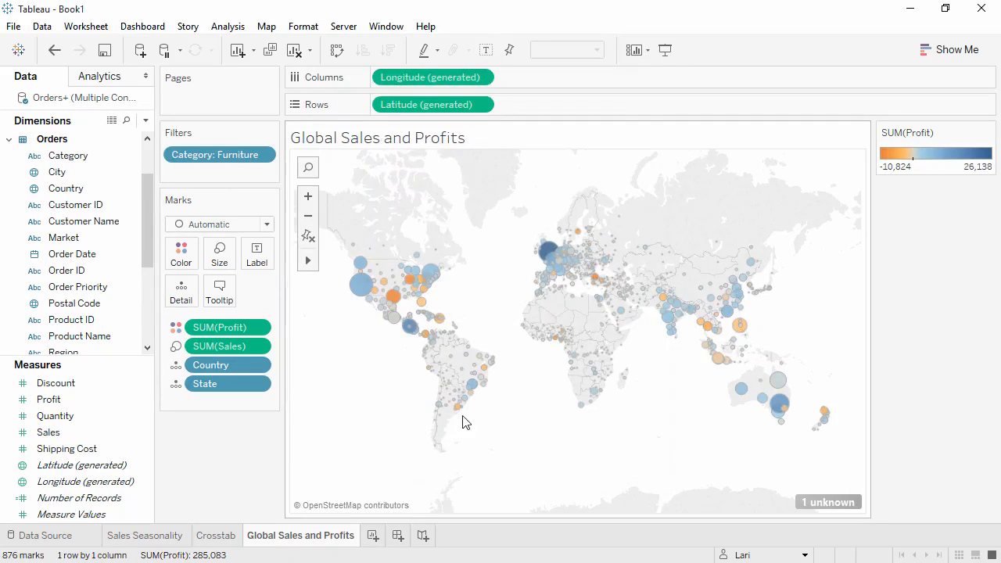
- Show the Category filter beside the map and make it a single value list
{"action": "right_click", "coordinate": [236, 154]}
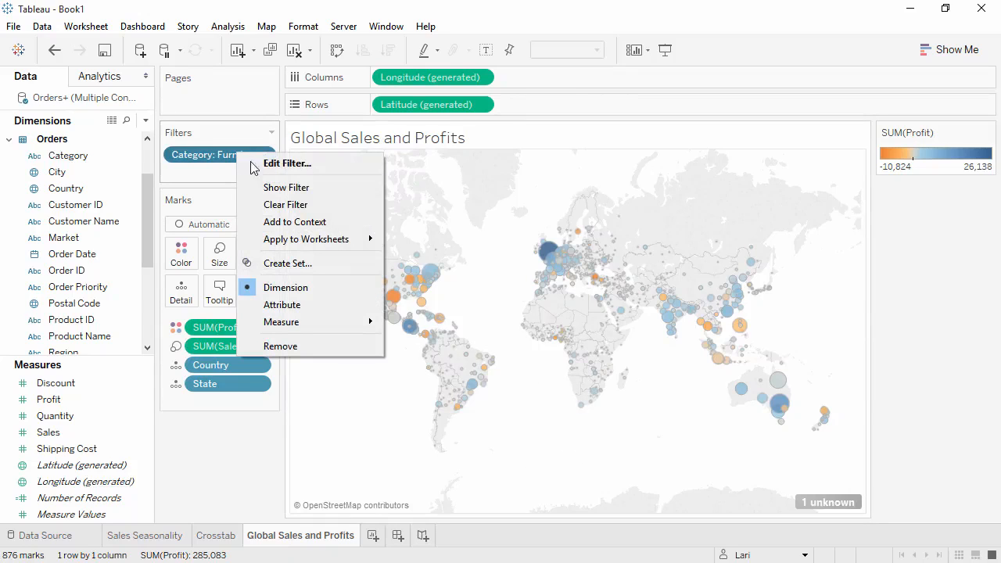
{"action": "left_click", "coordinate": [269, 190]}
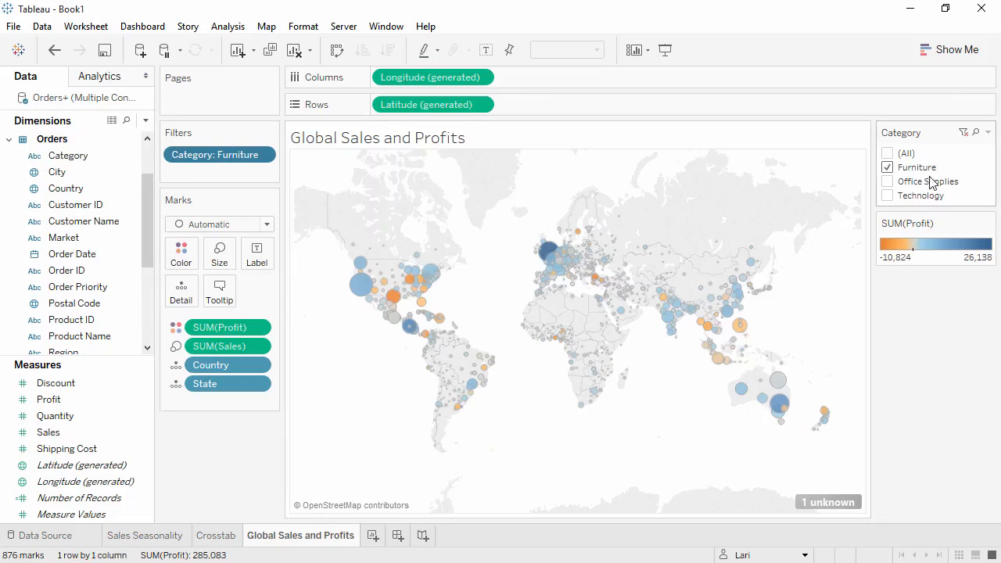
{"action": "left_click", "coordinate": [987, 133]}
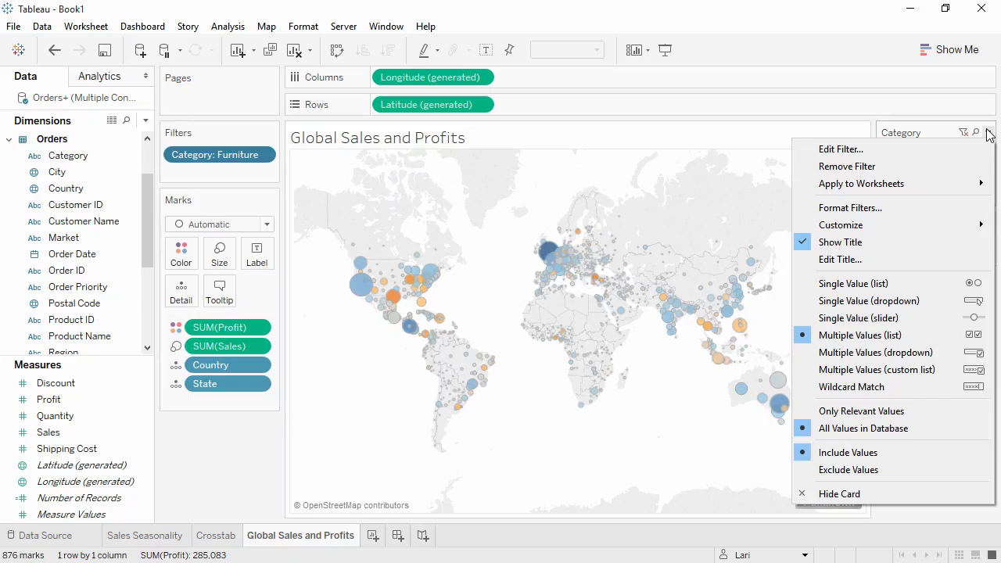
{"action": "left_click", "coordinate": [949, 291]}
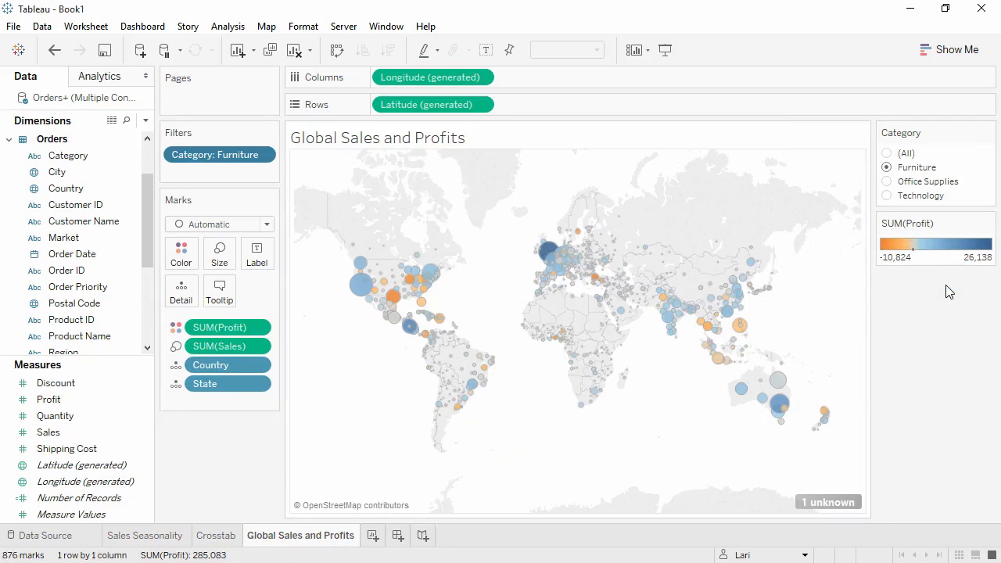
- Switch the map's Category filter to Office Supplies and on to Technology
{"action": "left_click", "coordinate": [887, 183]}
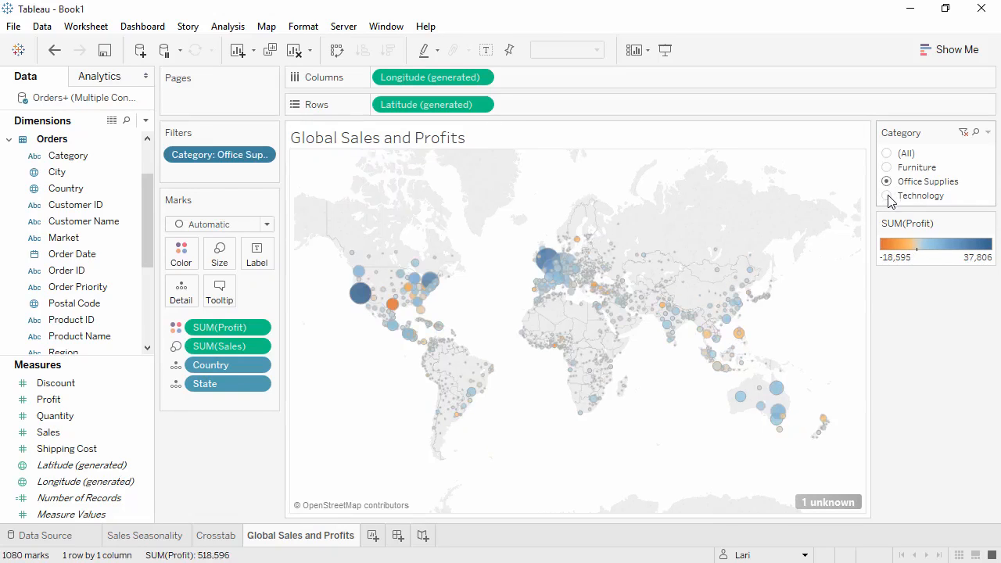
{"action": "left_click", "coordinate": [887, 196]}
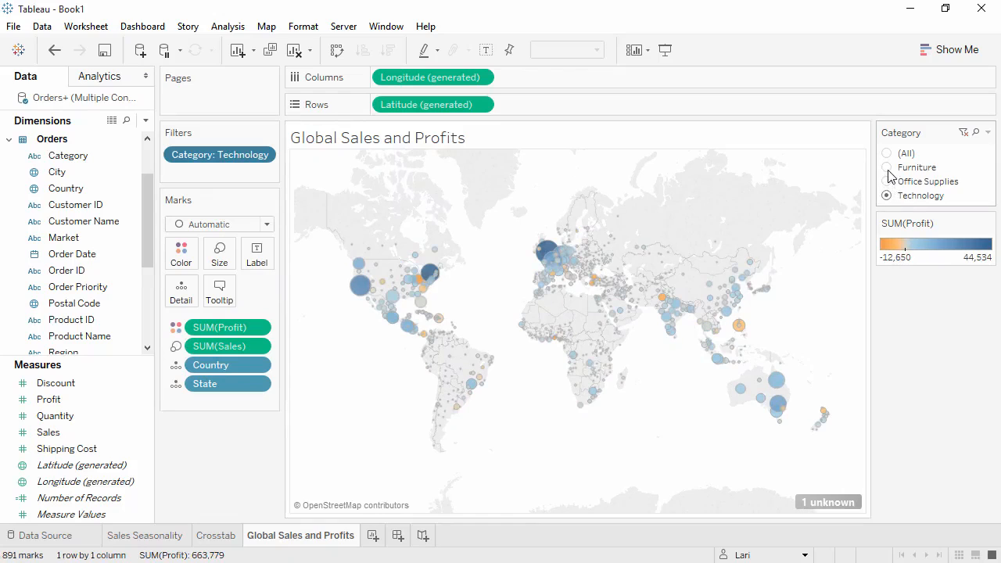
- Switch the map's Category filter to Furniture and finally to (All)
{"action": "left_click", "coordinate": [888, 168]}
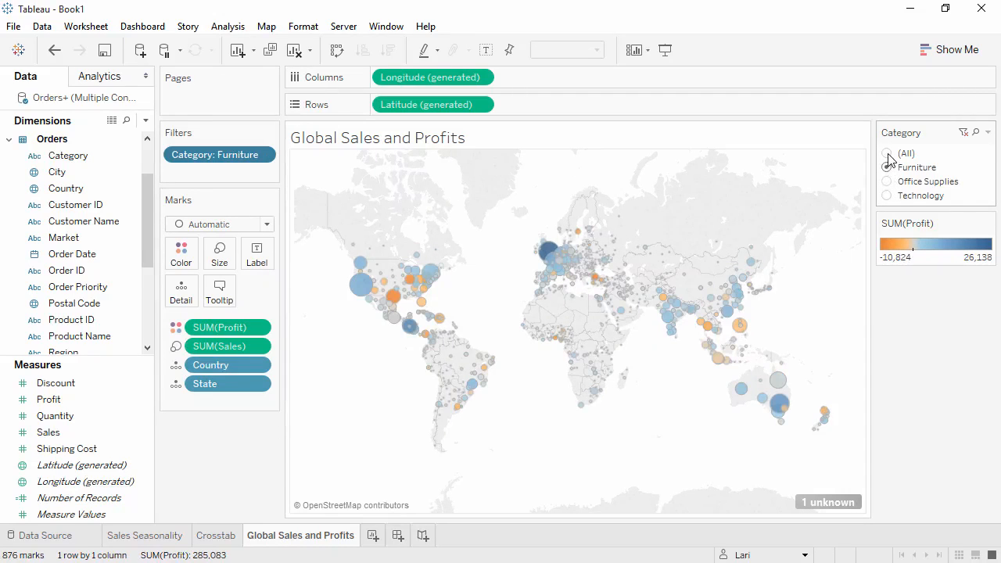
{"action": "left_click", "coordinate": [888, 154]}
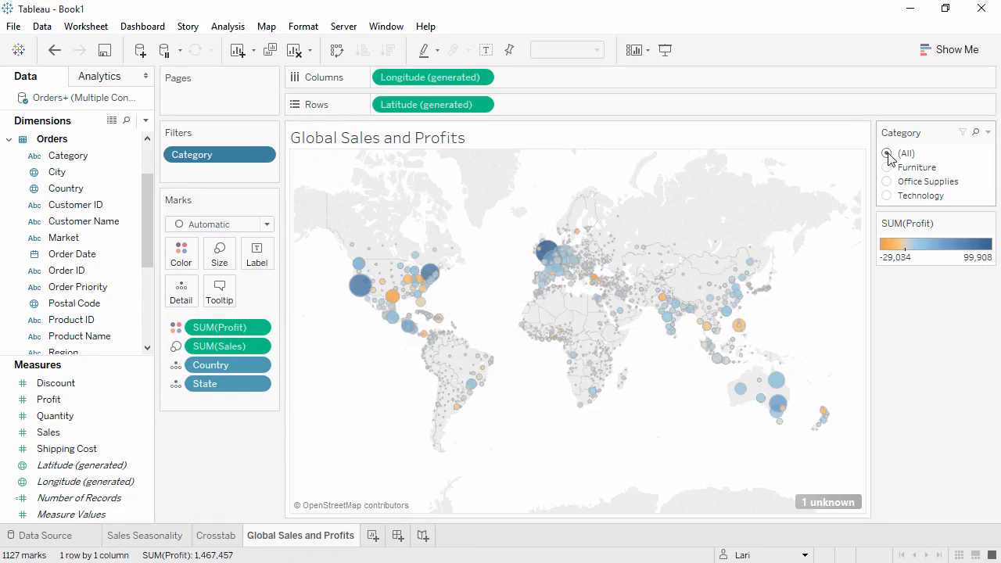
- Add a new worksheet, display the chart recommendations, and select the Category, Sub-Category and Sales fields together
{"action": "left_click", "coordinate": [372, 535]}
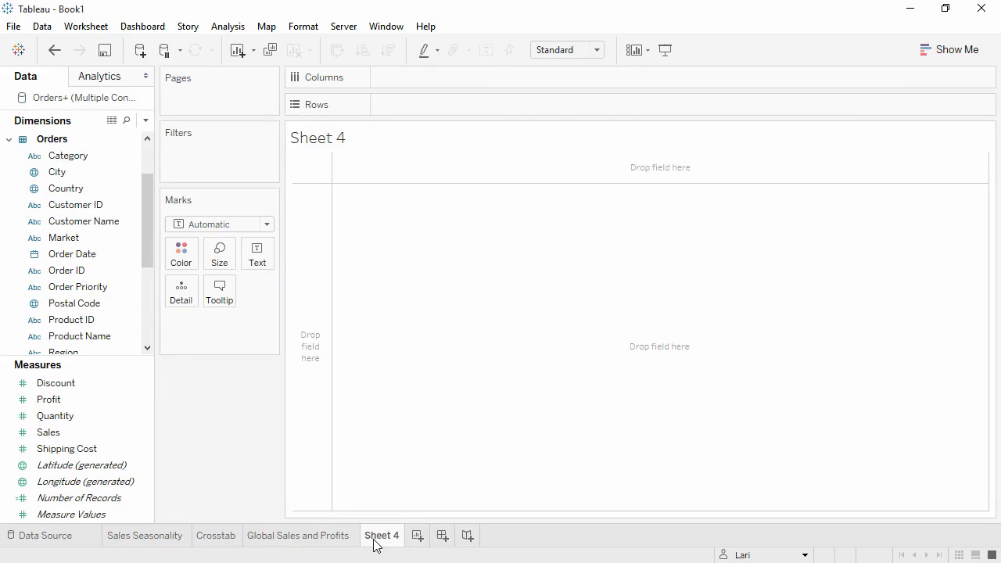
{"action": "left_click", "coordinate": [946, 53]}
{"action": "left_click", "coordinate": [107, 159]}
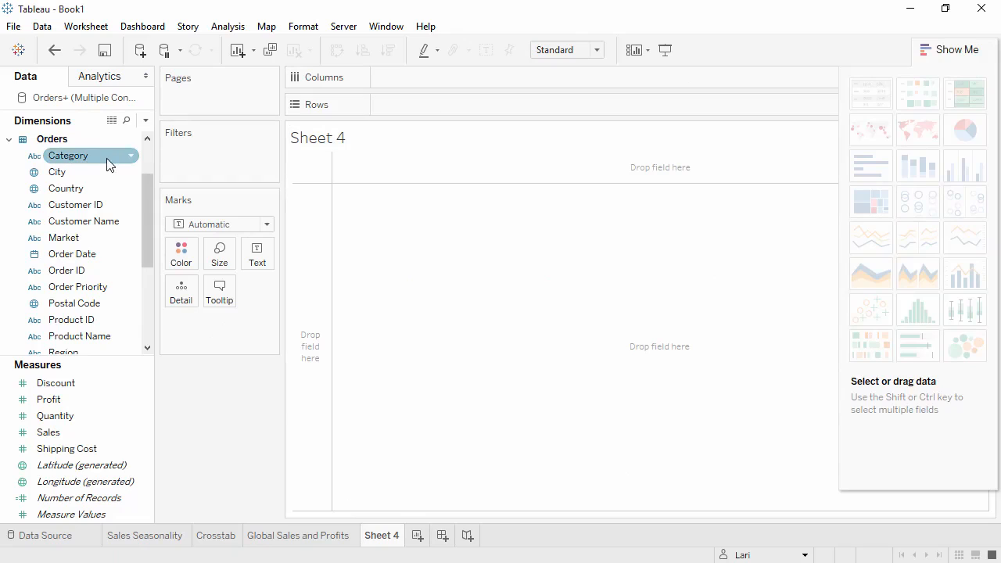
{"action": "left_click_drag", "start_coordinate": [145, 210], "coordinate": [145, 266]}
{"action": "left_click", "coordinate": [65, 320]}
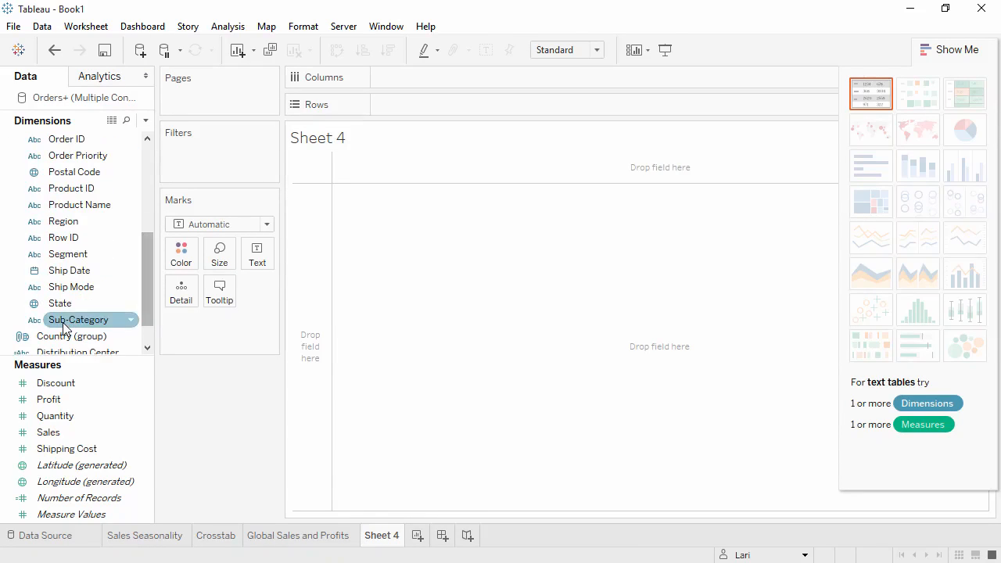
{"action": "left_click", "coordinate": [52, 432], "text": "ctrl"}
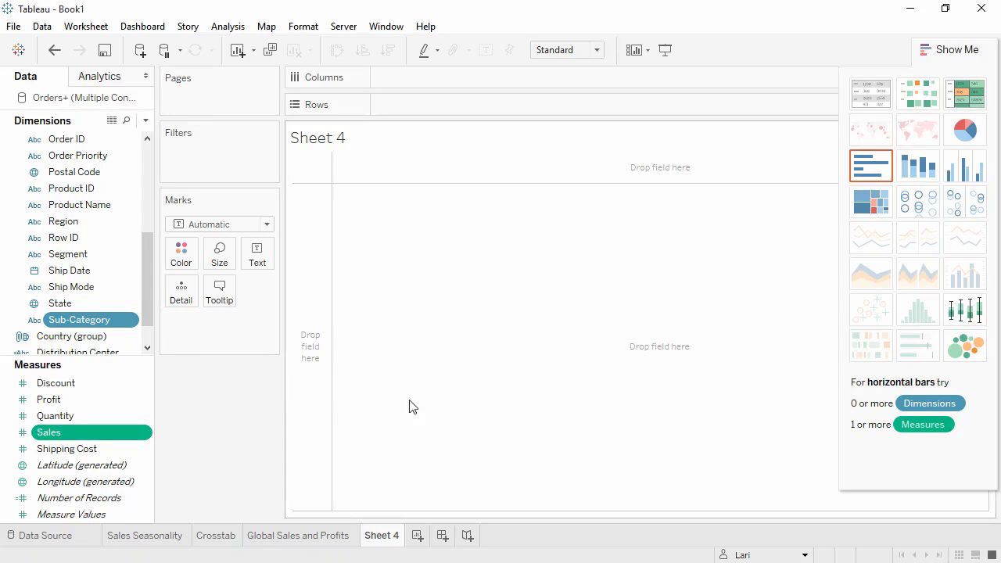
- Try the box-and-whisker plot, treemap and side-by-side circles for the selected fields, and settle on horizontal bars
{"action": "left_click", "coordinate": [961, 319]}
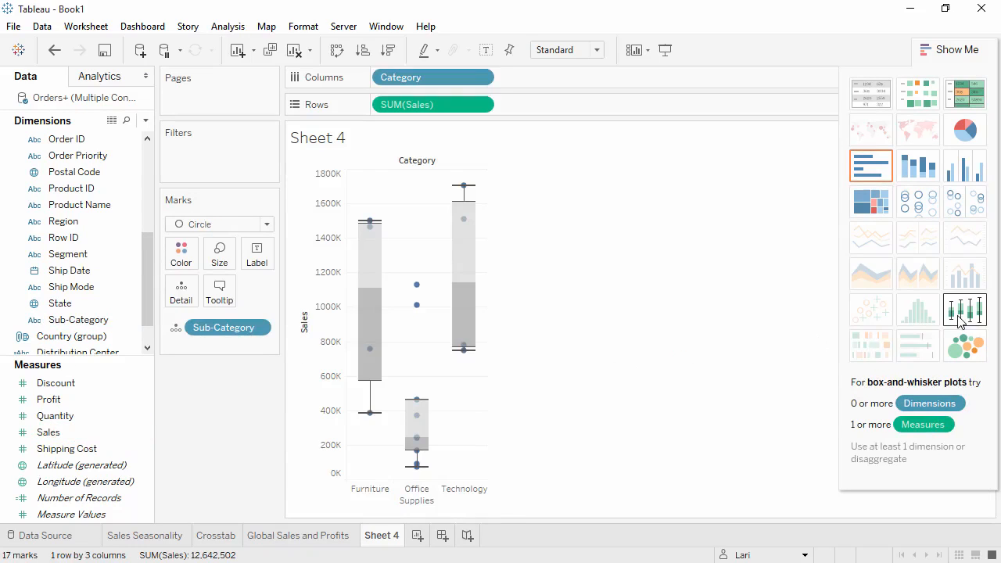
{"action": "left_click", "coordinate": [869, 210]}
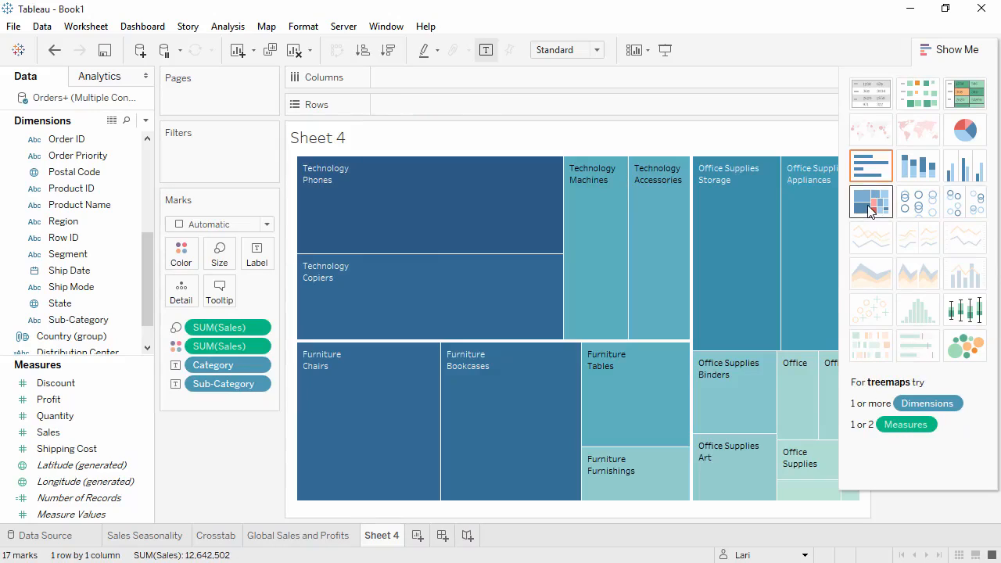
{"action": "left_click", "coordinate": [955, 204]}
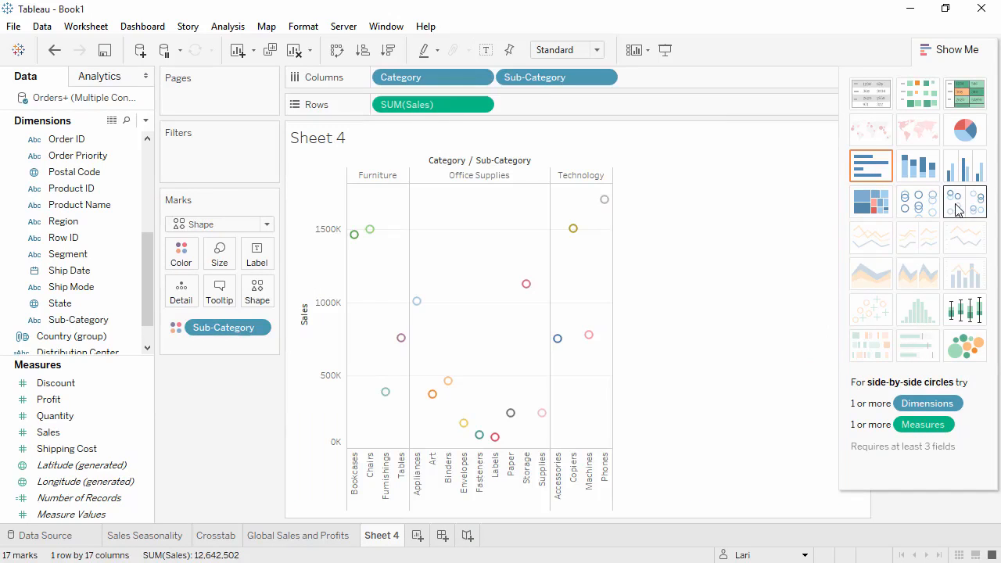
{"action": "left_click", "coordinate": [882, 177]}
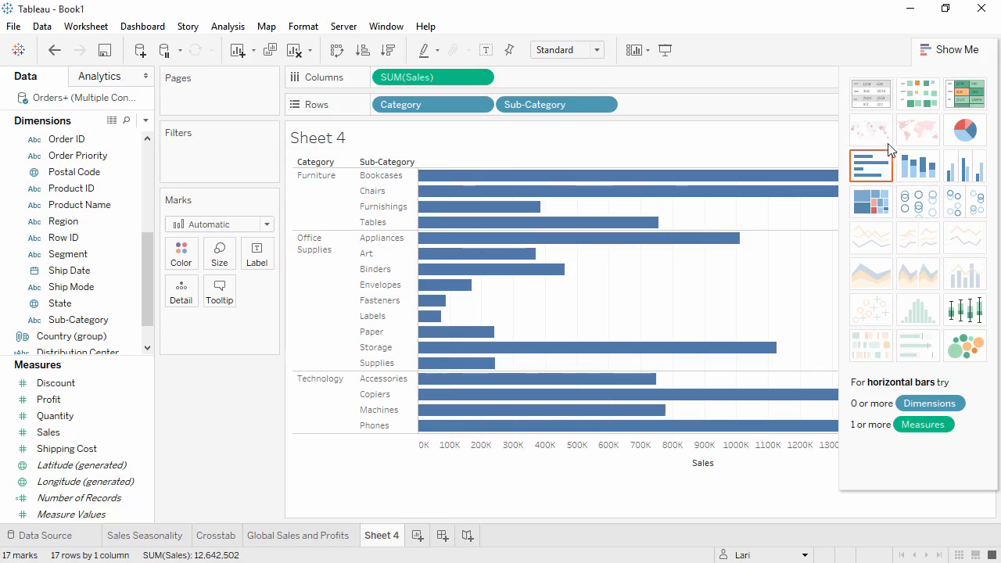
{"action": "left_click", "coordinate": [936, 52]}
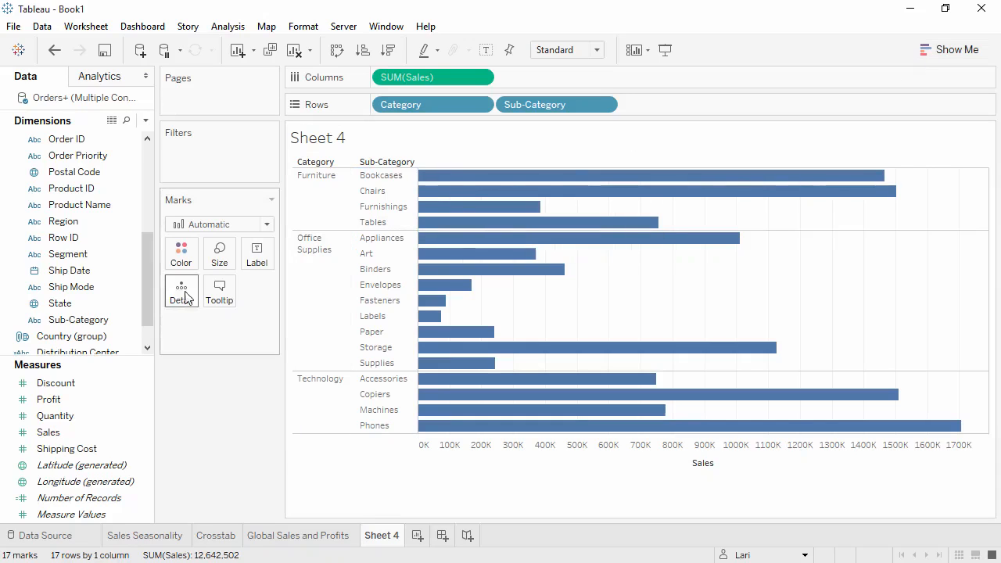
- Create a hierarchy named Products from Category and Sub-Category, and add Product Name beneath Sub-Category
{"action": "left_click", "coordinate": [89, 322]}
{"action": "left_click_drag", "start_coordinate": [90, 322], "coordinate": [89, 193]}
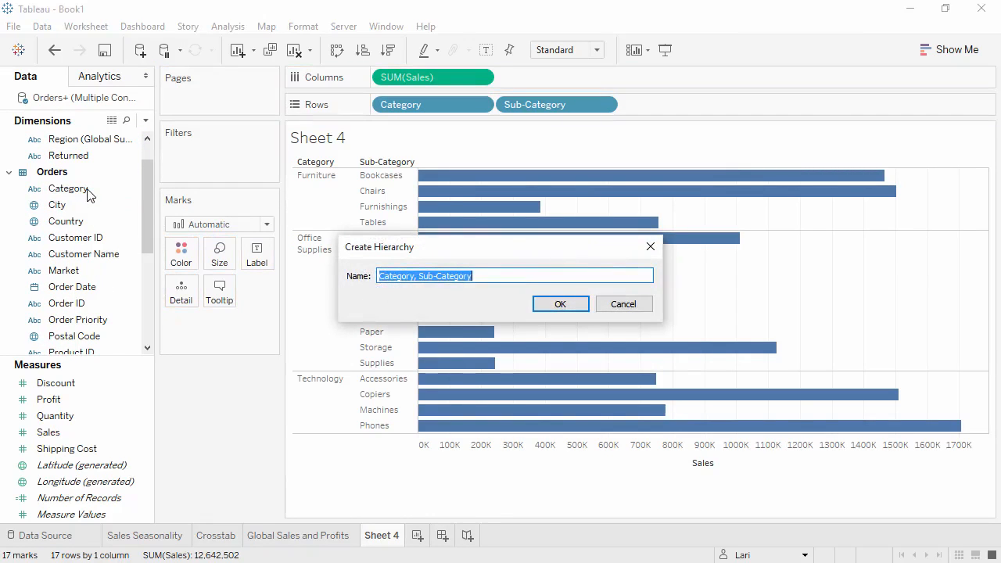
{"action": "type", "text": "Products"}
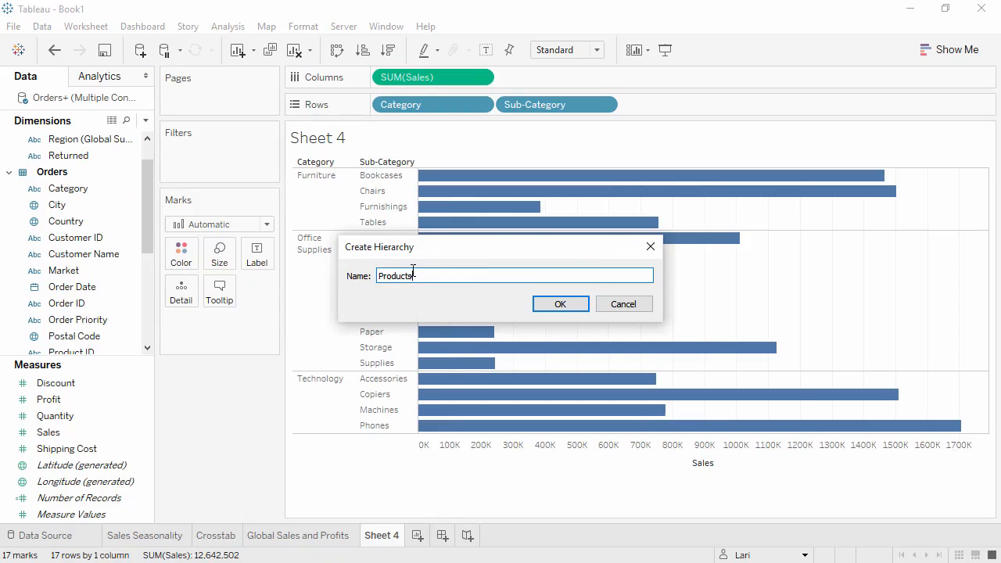
{"action": "left_click", "coordinate": [552, 305]}
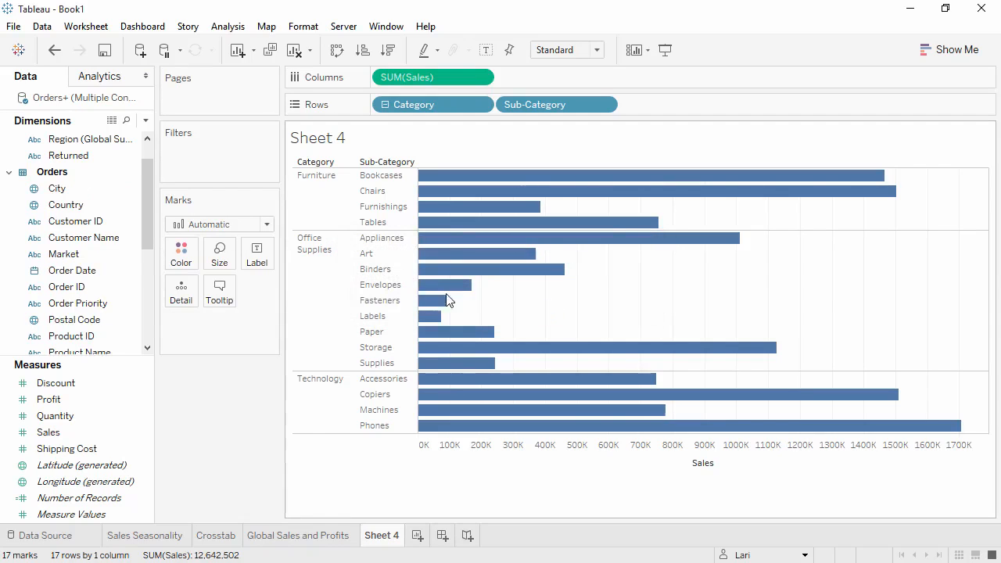
{"action": "left_click_drag", "start_coordinate": [148, 237], "coordinate": [144, 311]}
{"action": "left_click_drag", "start_coordinate": [80, 155], "coordinate": [95, 342]}
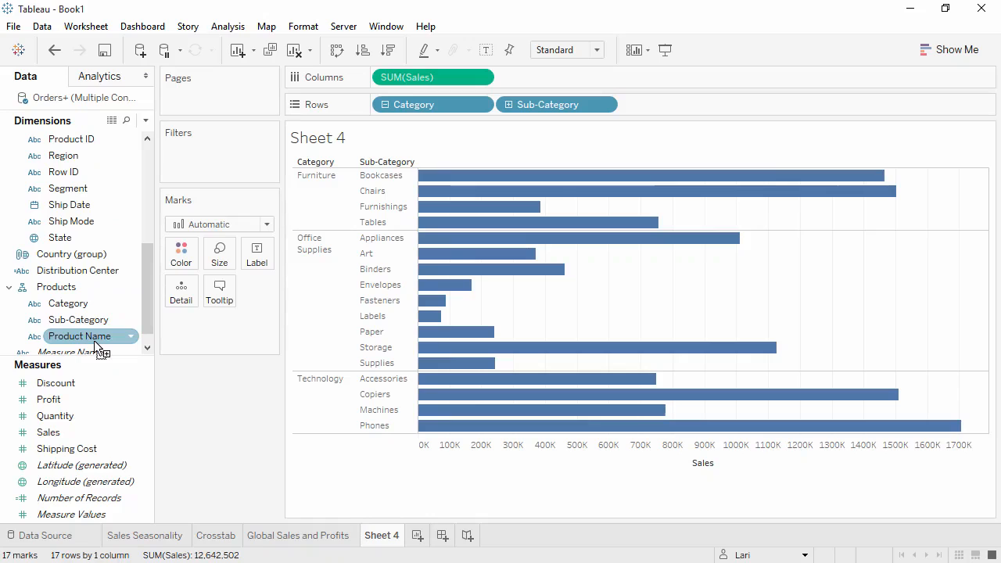
- Try drilling the bar chart up and down the Products hierarchy, from Category through Sub-Category to Product Name
{"action": "left_click", "coordinate": [383, 105]}
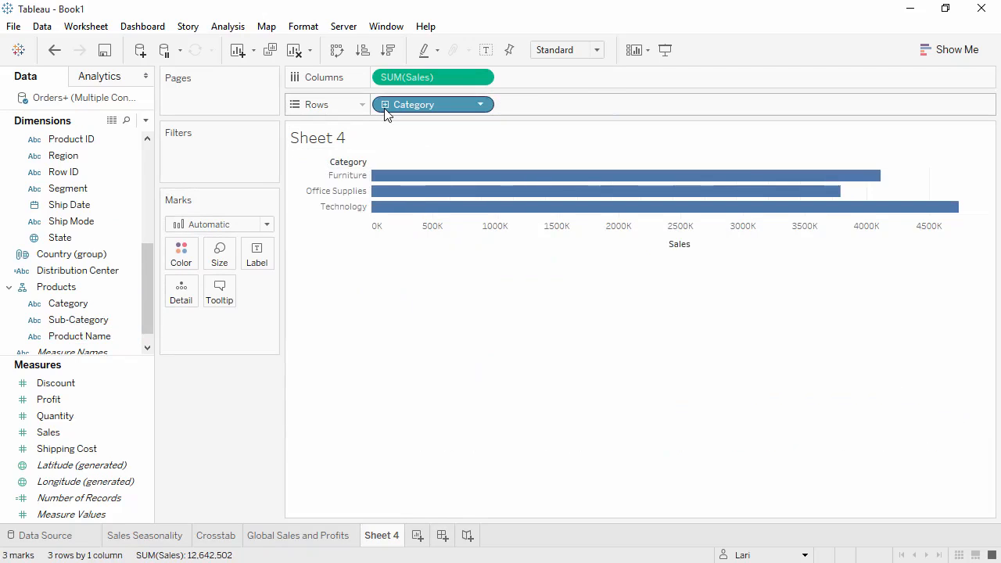
{"action": "left_click", "coordinate": [385, 104]}
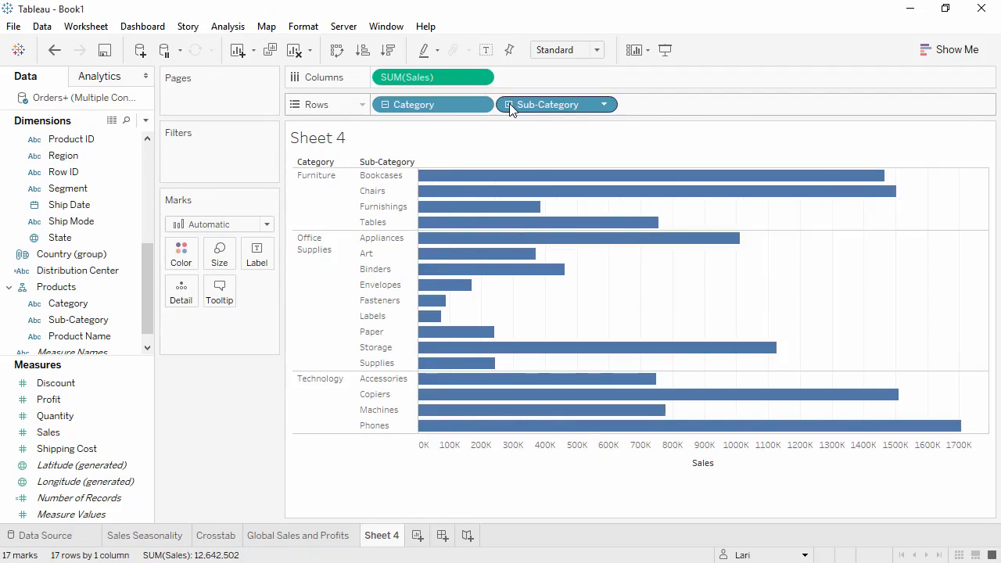
{"action": "left_click", "coordinate": [509, 104]}
{"action": "left_click", "coordinate": [508, 104]}
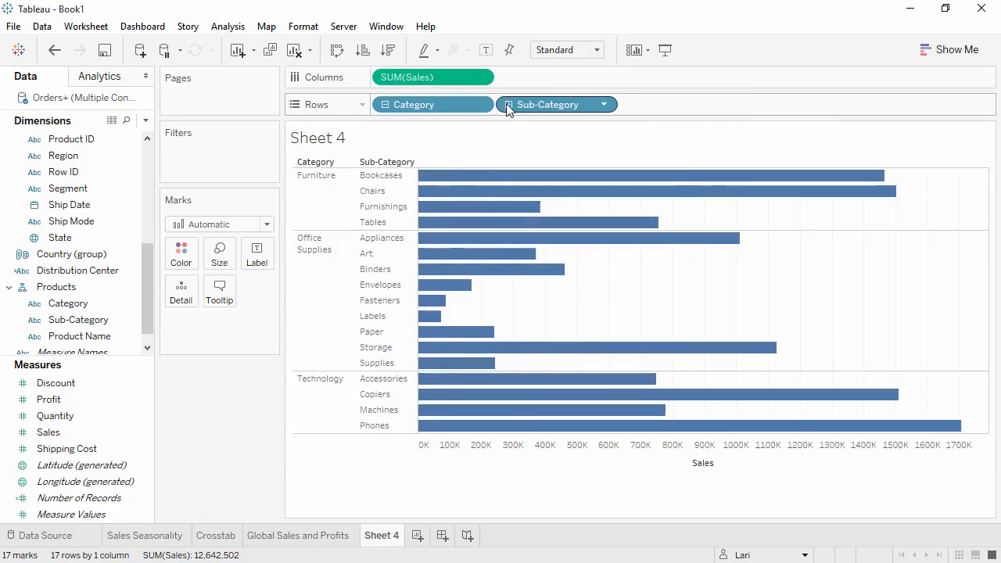
- Sort the categories by descending Sales with the hierarchy collapsed, and sort the sub-categories the same way after expanding it
{"action": "left_click", "coordinate": [384, 105]}
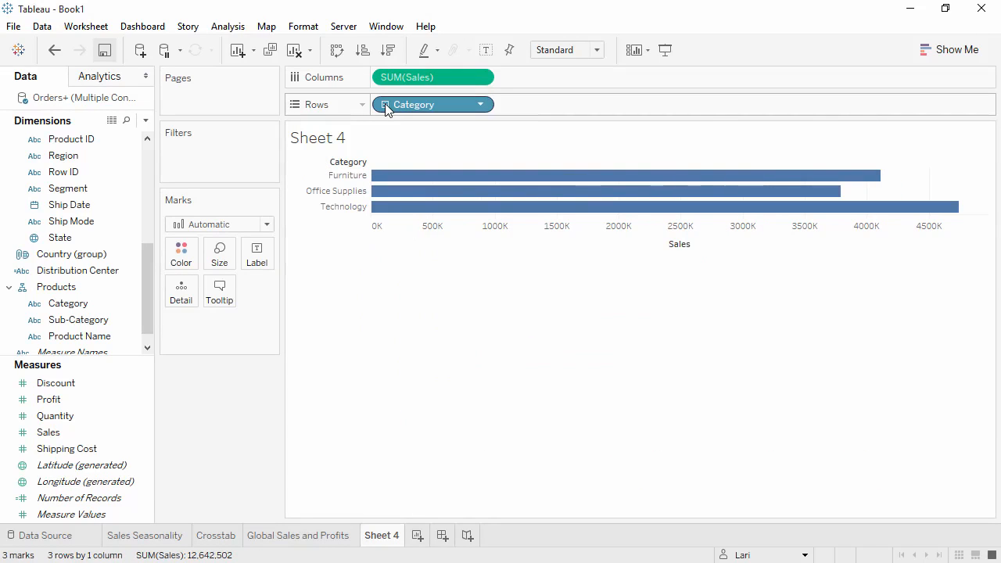
{"action": "left_click", "coordinate": [389, 50]}
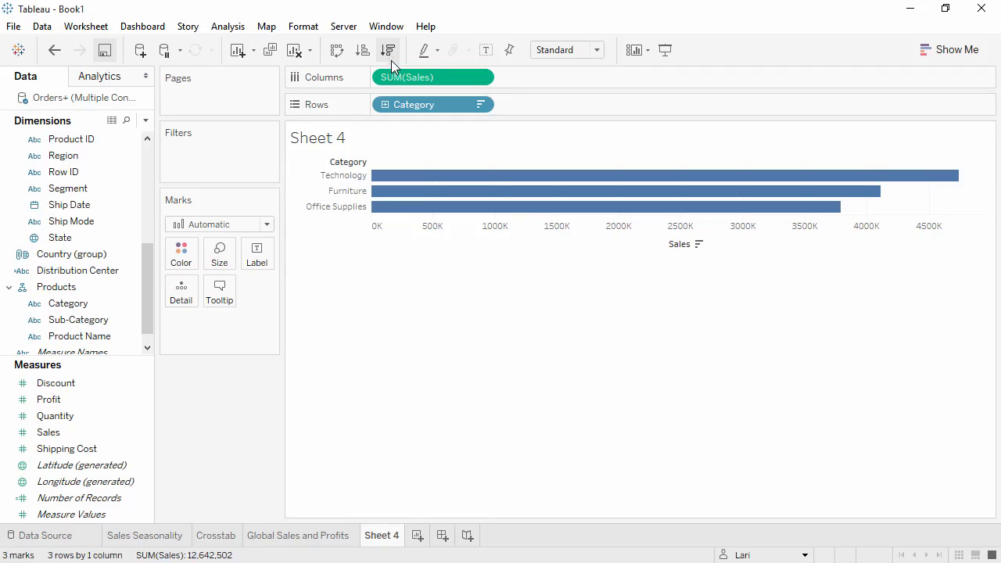
{"action": "left_click", "coordinate": [385, 104]}
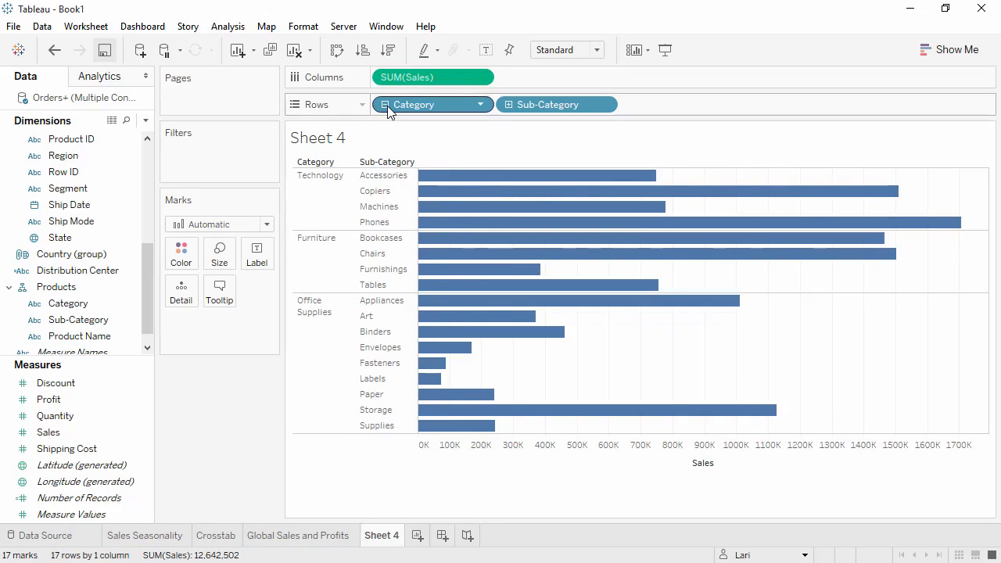
{"action": "mouse_move", "coordinate": [522, 338]}
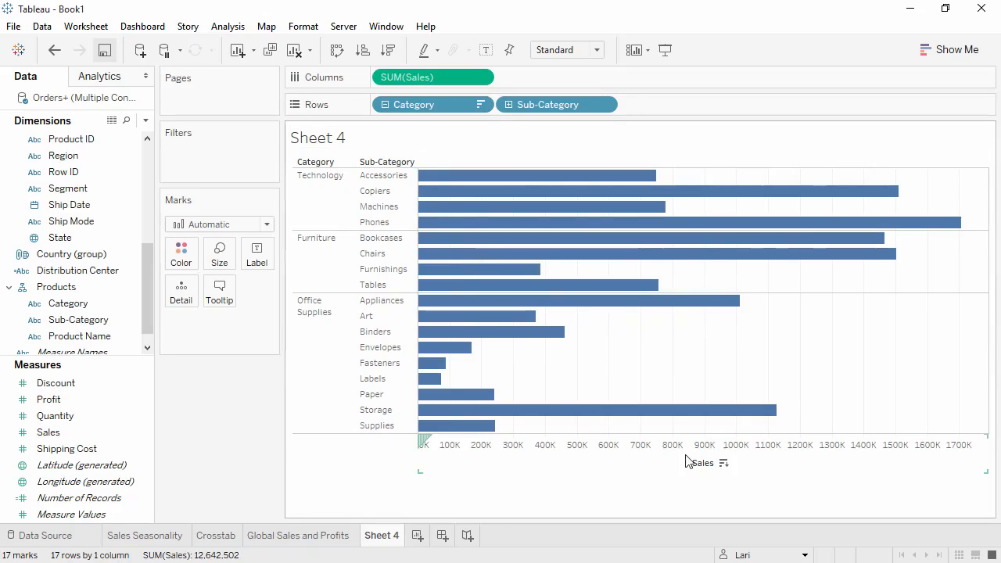
{"action": "left_click", "coordinate": [724, 464]}
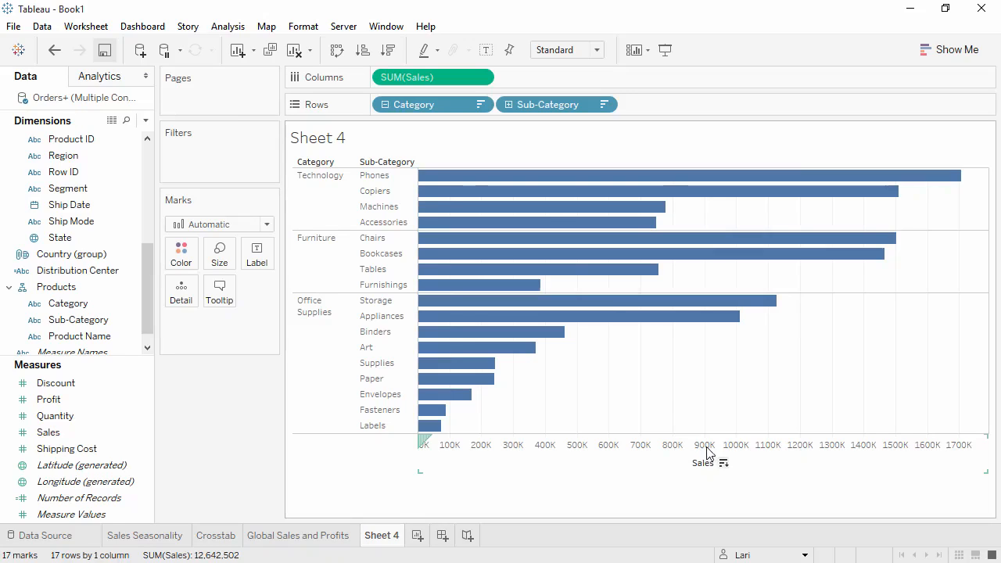
- Toggle the mark labels on and off, and color the bars by Profit
{"action": "left_click", "coordinate": [486, 50]}
{"action": "left_click", "coordinate": [486, 50]}
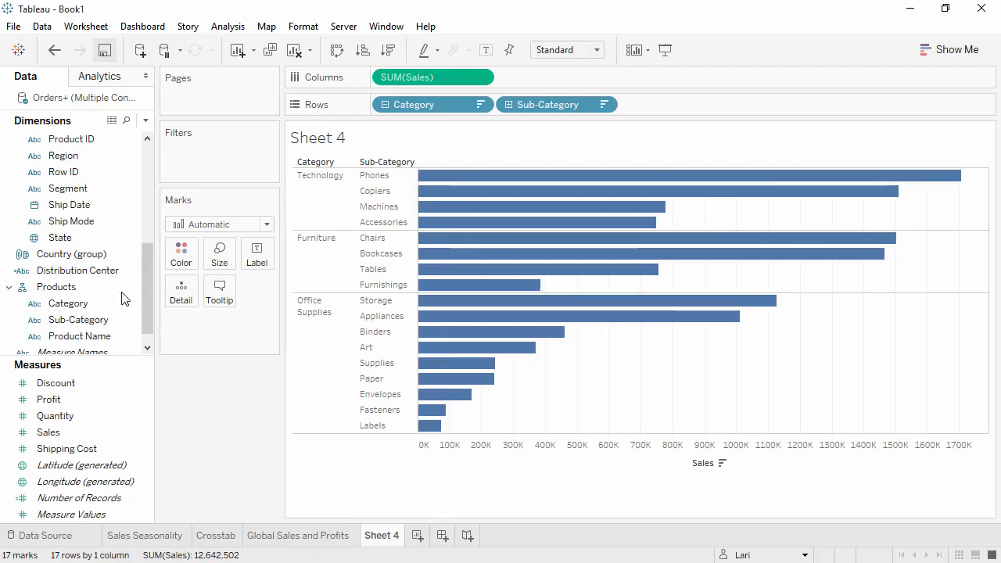
{"action": "left_click", "coordinate": [89, 399]}
{"action": "left_click_drag", "start_coordinate": [93, 399], "coordinate": [181, 254]}
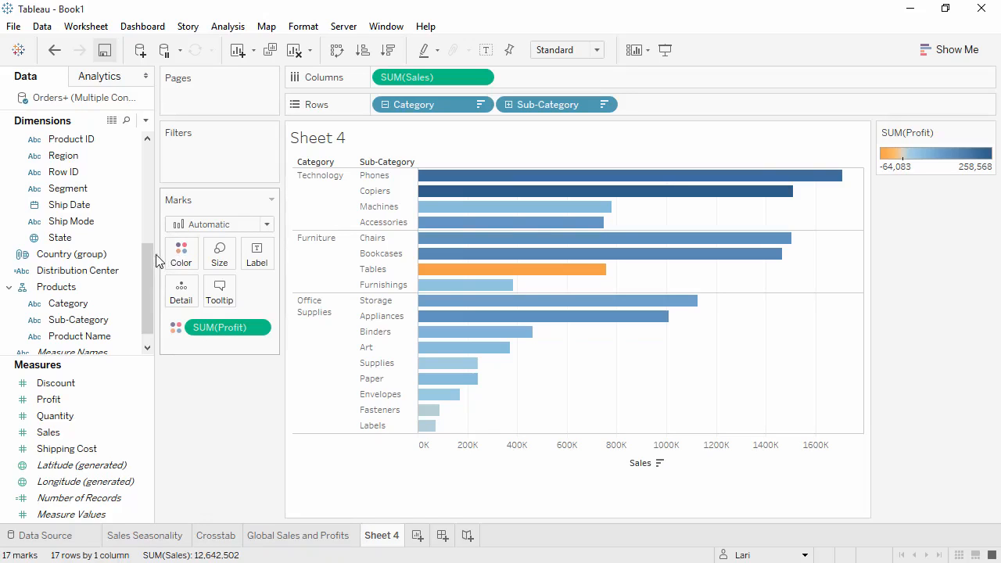
- Split the bar chart into one column per Market
{"action": "left_click_drag", "start_coordinate": [147, 263], "coordinate": [147, 220]}
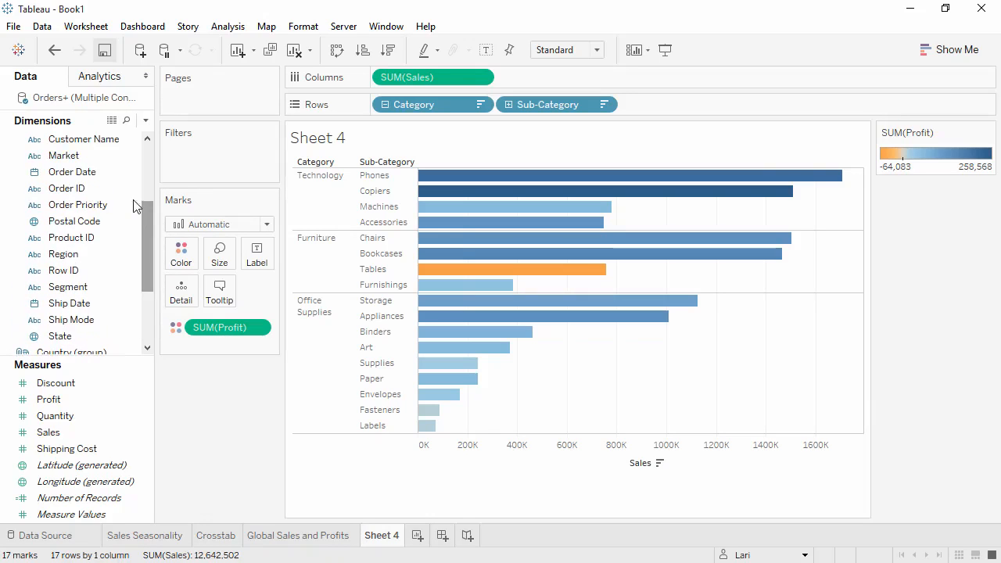
{"action": "left_click", "coordinate": [104, 155]}
{"action": "left_click_drag", "start_coordinate": [104, 153], "coordinate": [458, 157]}
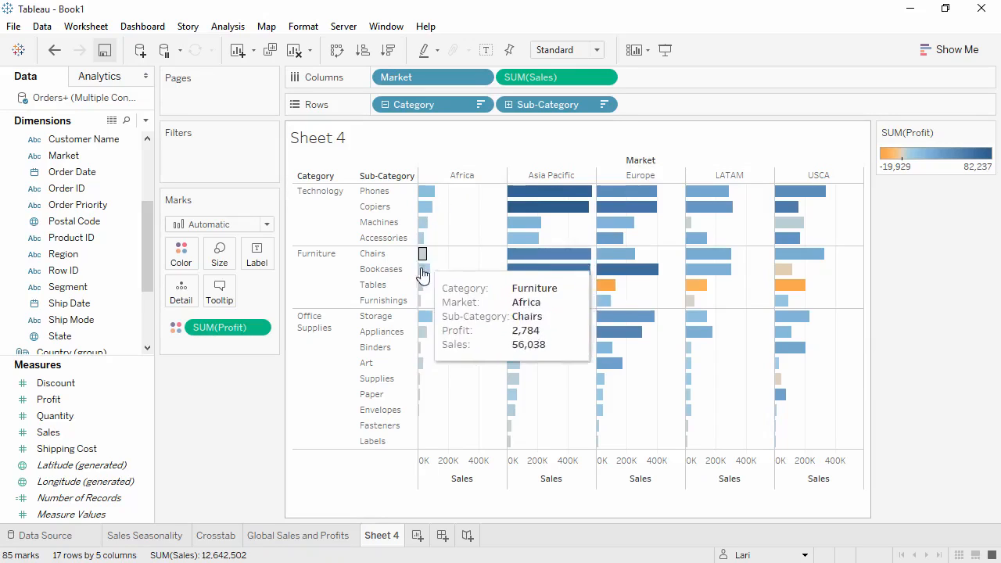
- Group the Art, Supplies, Paper, Envelopes, Fasteners and Labels sub-categories under Office Supplies
{"action": "left_click", "coordinate": [376, 369]}
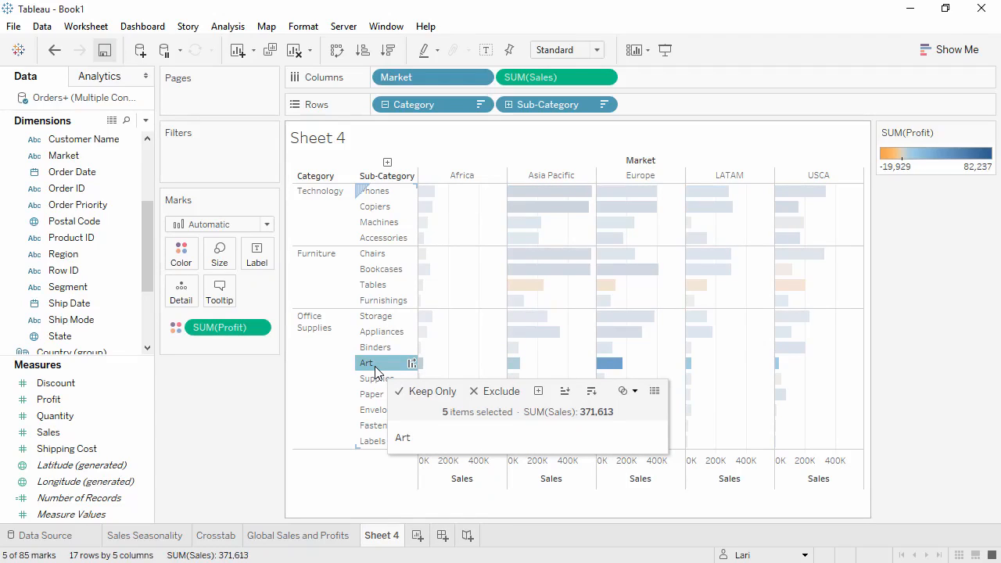
{"action": "left_click_drag", "start_coordinate": [376, 370], "coordinate": [372, 442]}
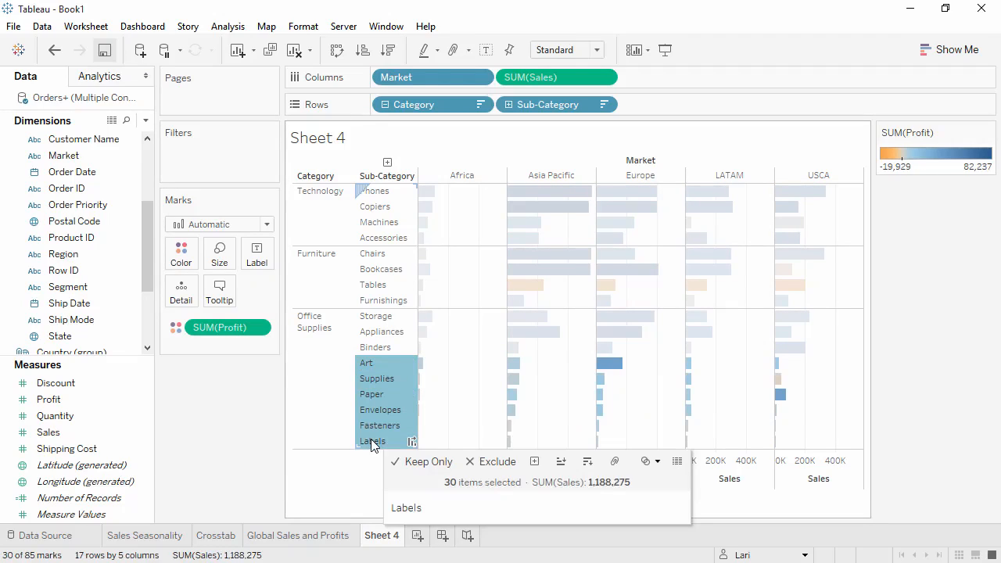
{"action": "left_click", "coordinate": [614, 467]}
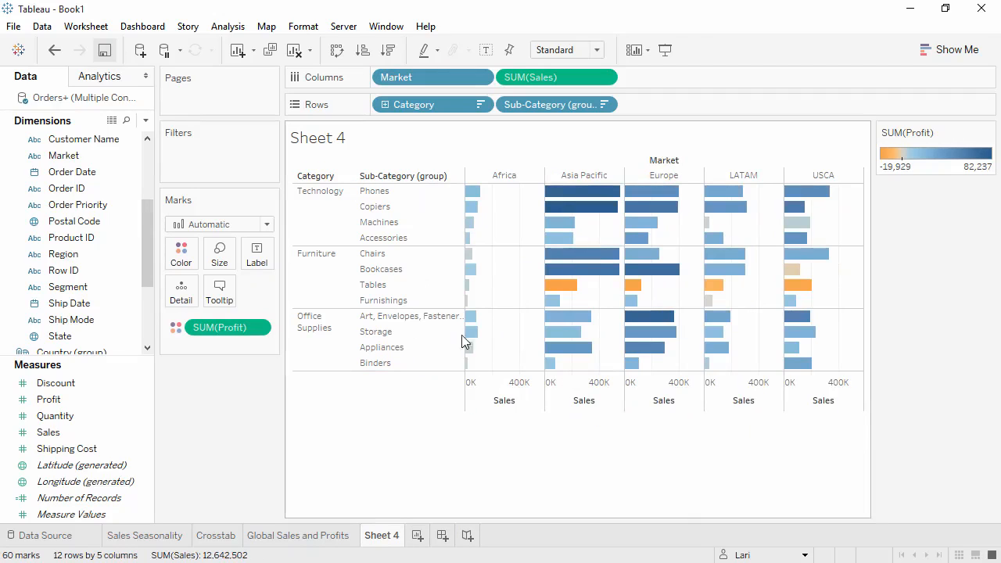
- Give the new group of Office Supplies sub-categories the alias Small Office Supplies
{"action": "right_click", "coordinate": [394, 322]}
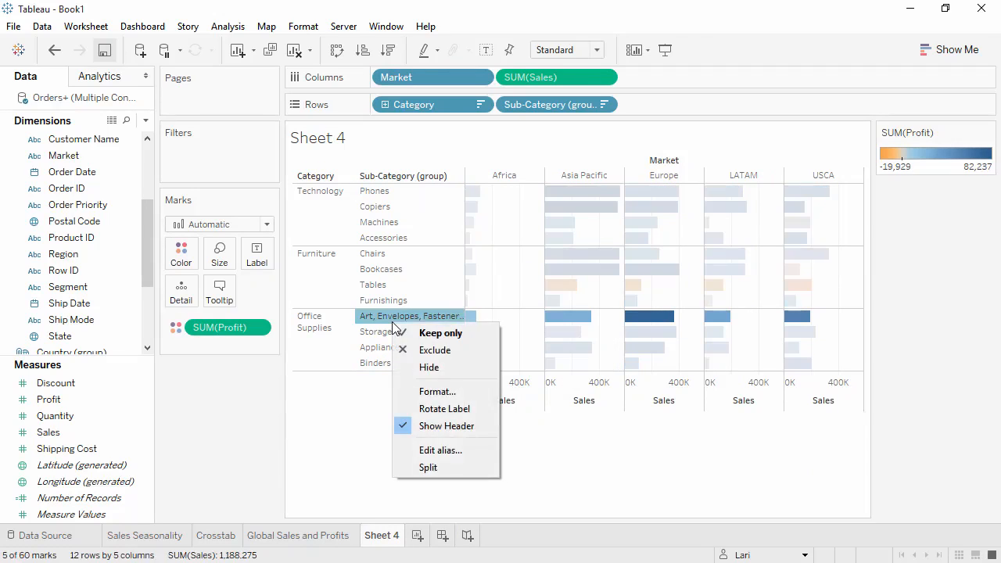
{"action": "left_click", "coordinate": [440, 451]}
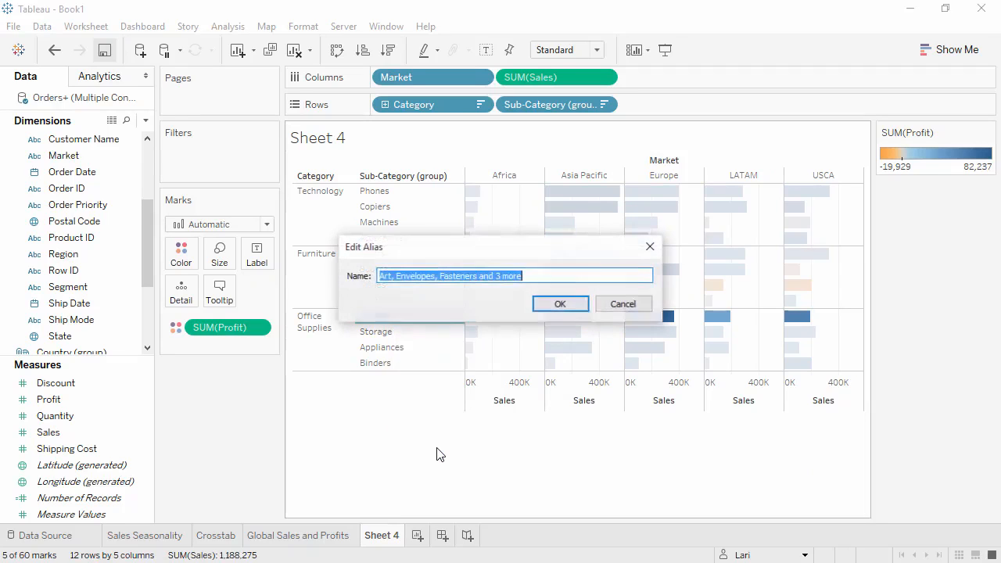
{"action": "type", "text": "Small Office Supplies"}
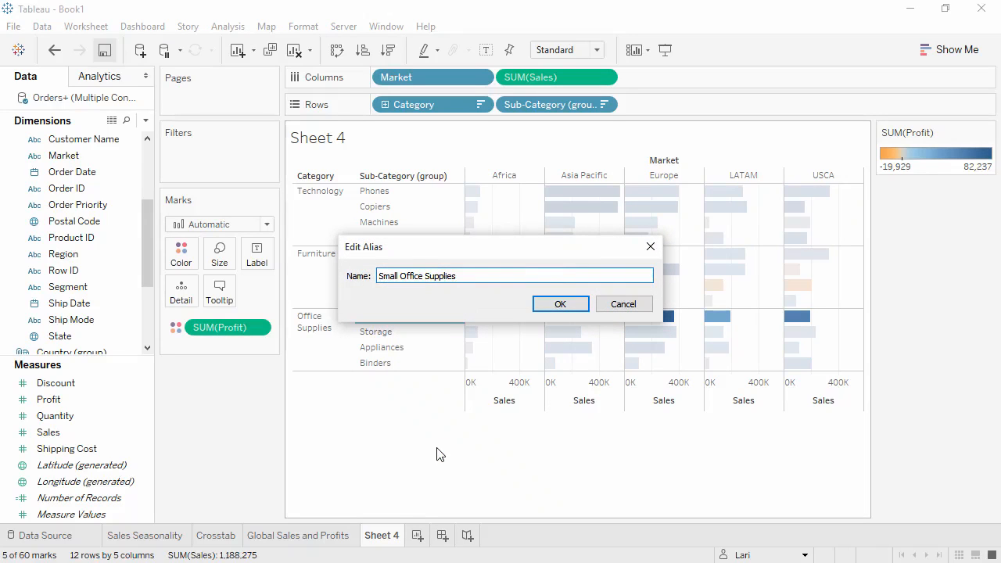
{"action": "left_click", "coordinate": [557, 304]}
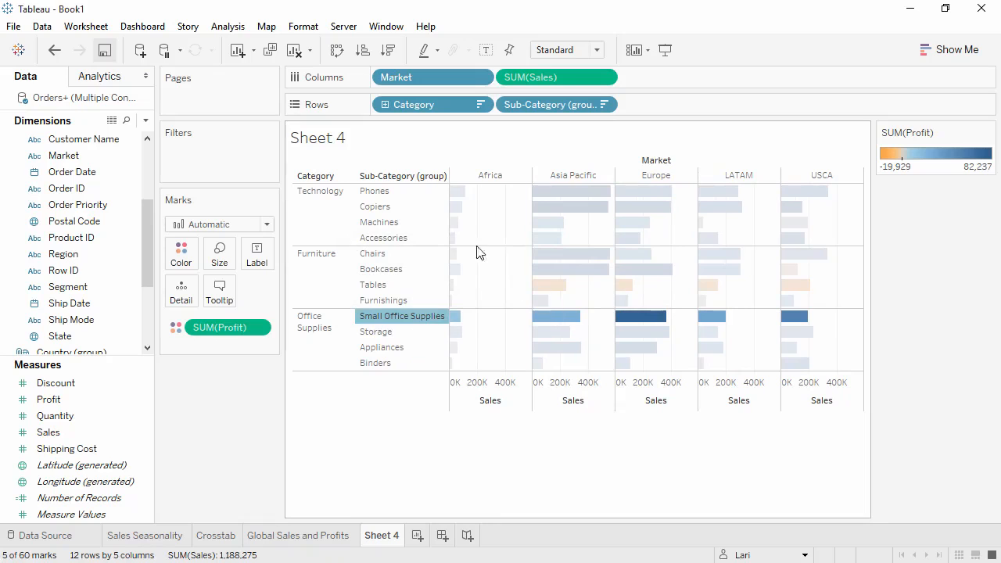
- Remove the Market breakdown from the bar chart's columns
{"action": "left_click_drag", "start_coordinate": [444, 78], "coordinate": [246, 393]}
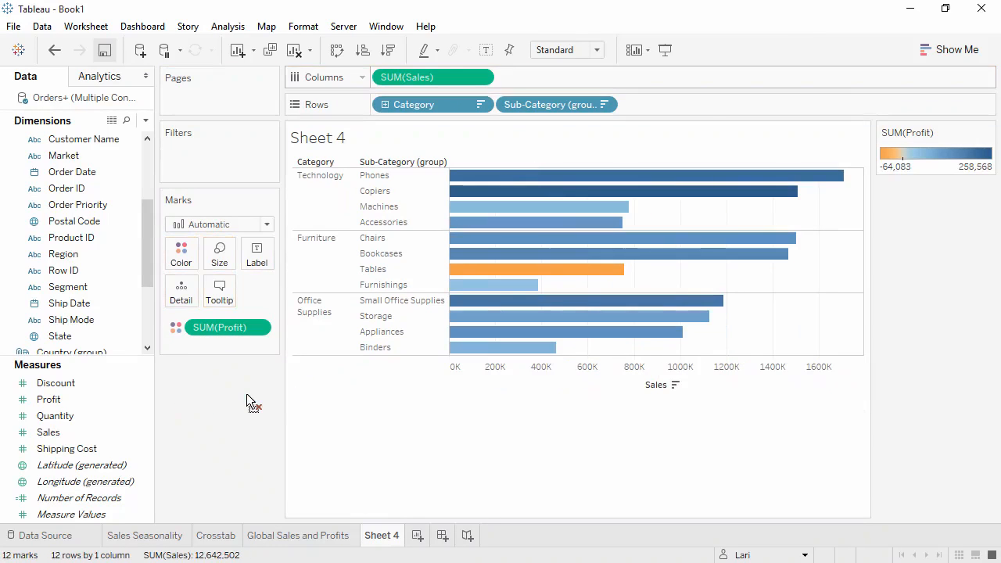
- Swap the bar chart's rows and columns and hide the field labels for columns
{"action": "left_click", "coordinate": [337, 51]}
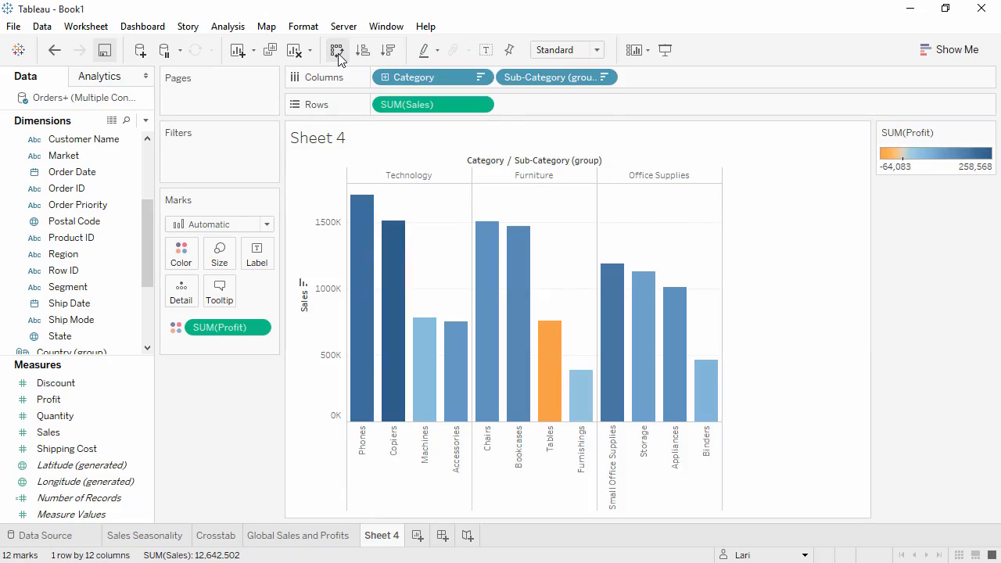
{"action": "right_click", "coordinate": [489, 162]}
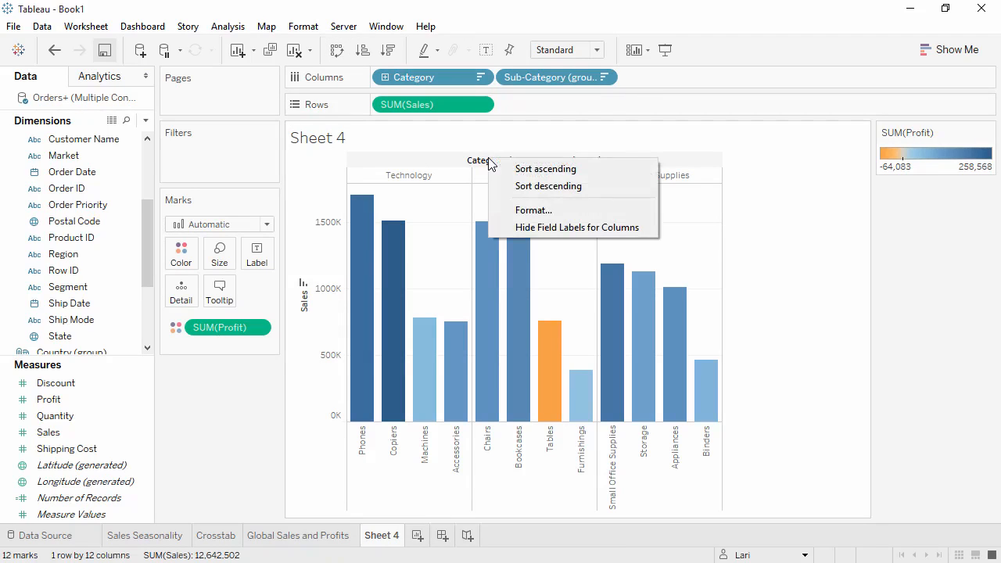
{"action": "left_click", "coordinate": [521, 227]}
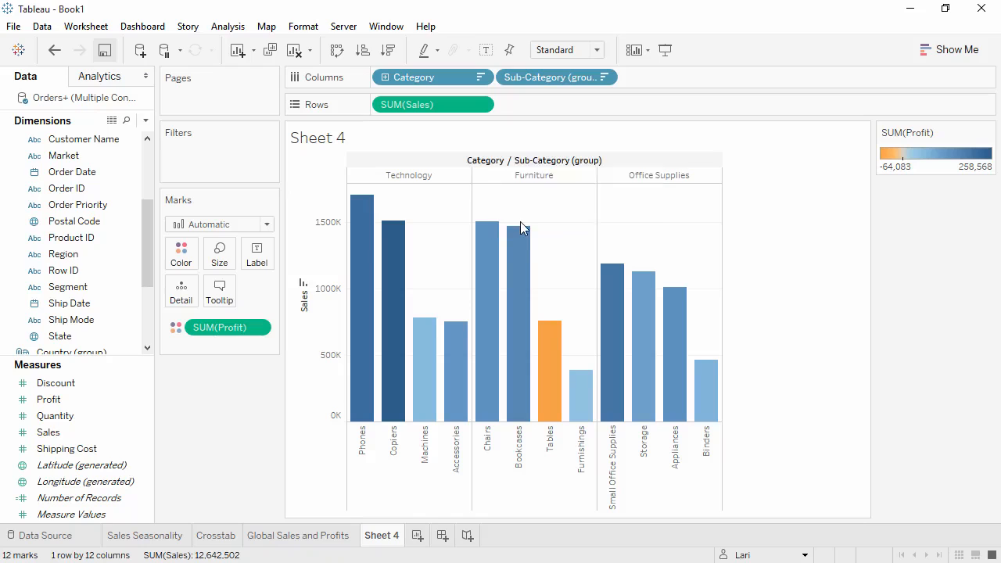
- Rename Sheet 4 as Sales by Sub-Category
{"action": "double_click", "coordinate": [391, 536]}
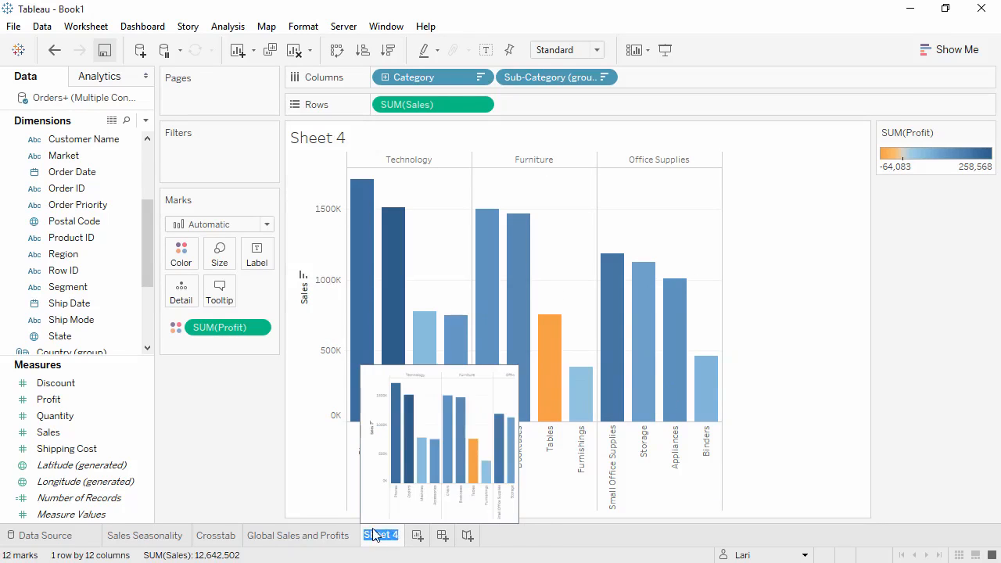
{"action": "type", "text": "Sales by Sub-Category"}
{"action": "key", "text": "Return"}
- Create a new worksheet with Profit on the rows and Shipping Cost on the columns
{"action": "left_click", "coordinate": [487, 536]}
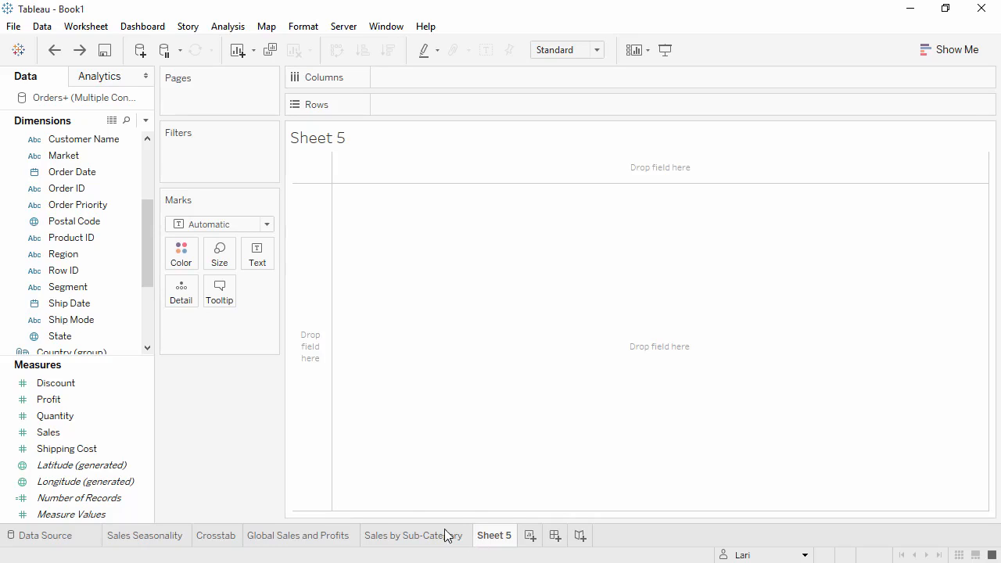
{"action": "left_click_drag", "start_coordinate": [82, 399], "coordinate": [404, 100]}
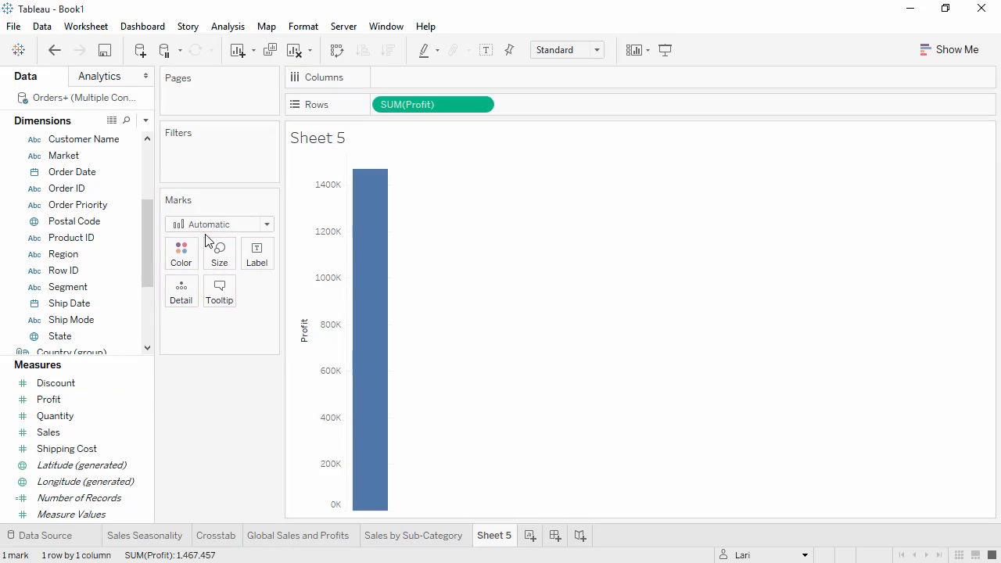
{"action": "left_click_drag", "start_coordinate": [113, 447], "coordinate": [399, 83]}
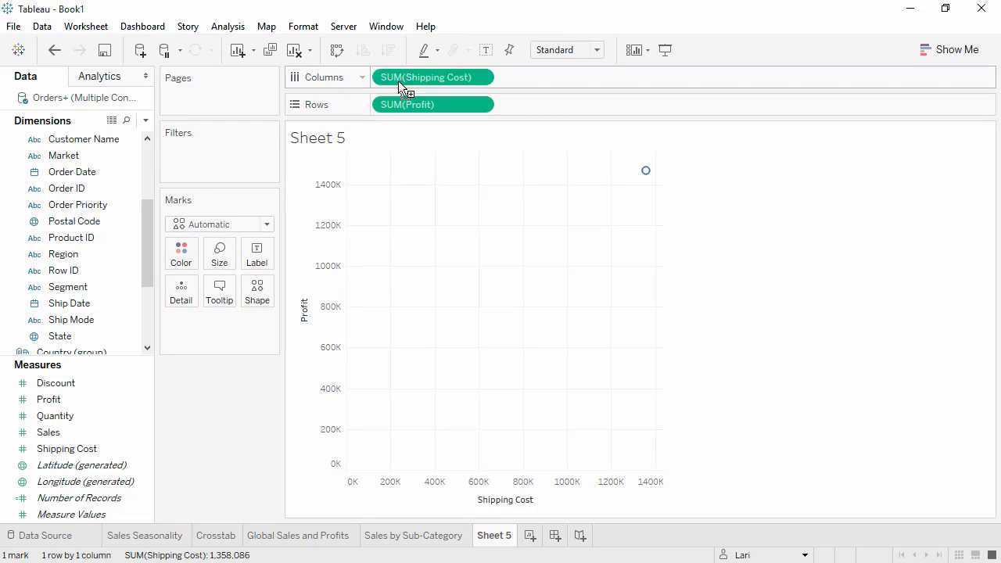
{"action": "mouse_move", "coordinate": [644, 173]}
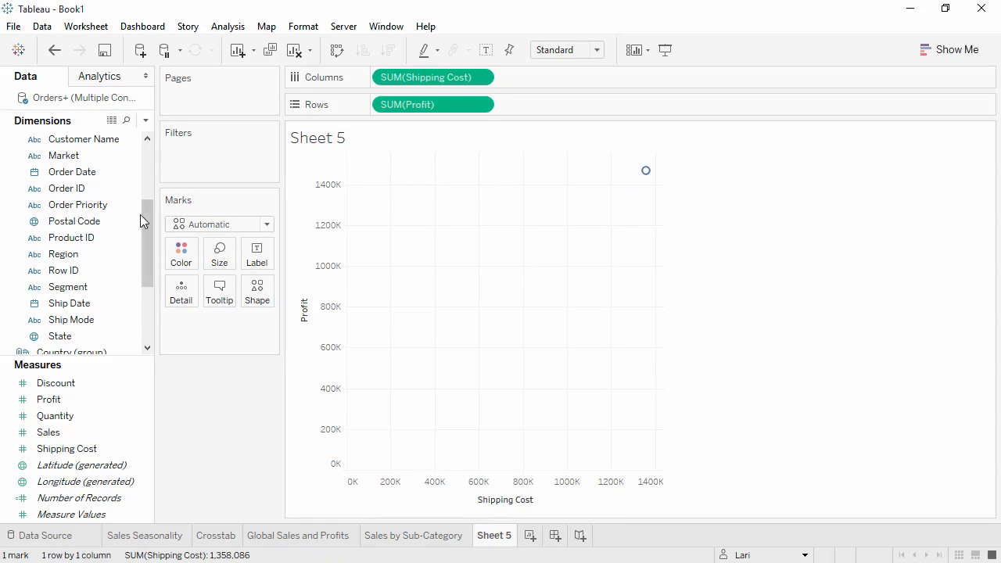
- Color the scatter plot by Category and add Customer ID as detail with all its members
{"action": "left_click_drag", "start_coordinate": [141, 216], "coordinate": [142, 263]}
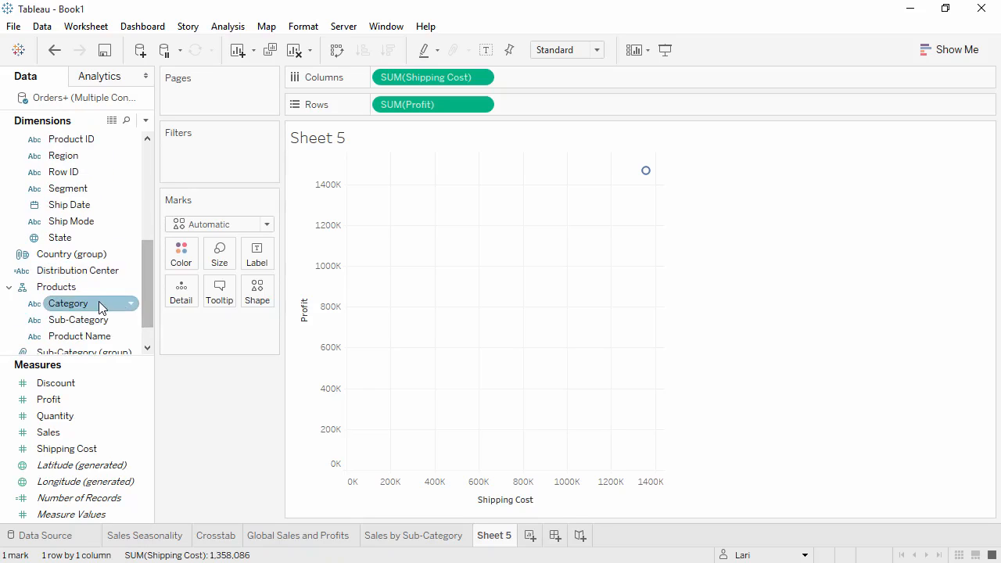
{"action": "left_click_drag", "start_coordinate": [68, 304], "coordinate": [186, 260]}
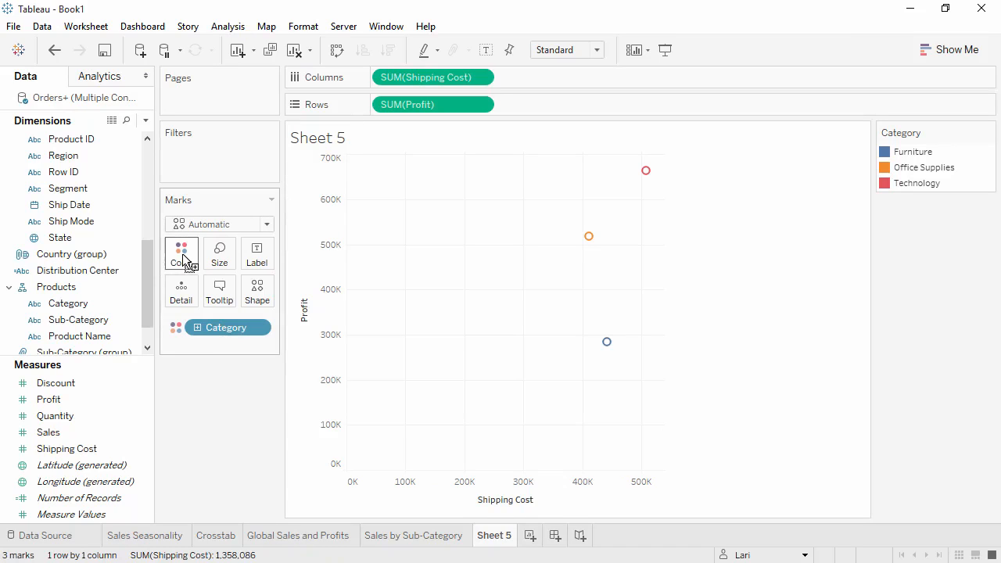
{"action": "left_click_drag", "start_coordinate": [145, 278], "coordinate": [137, 232]}
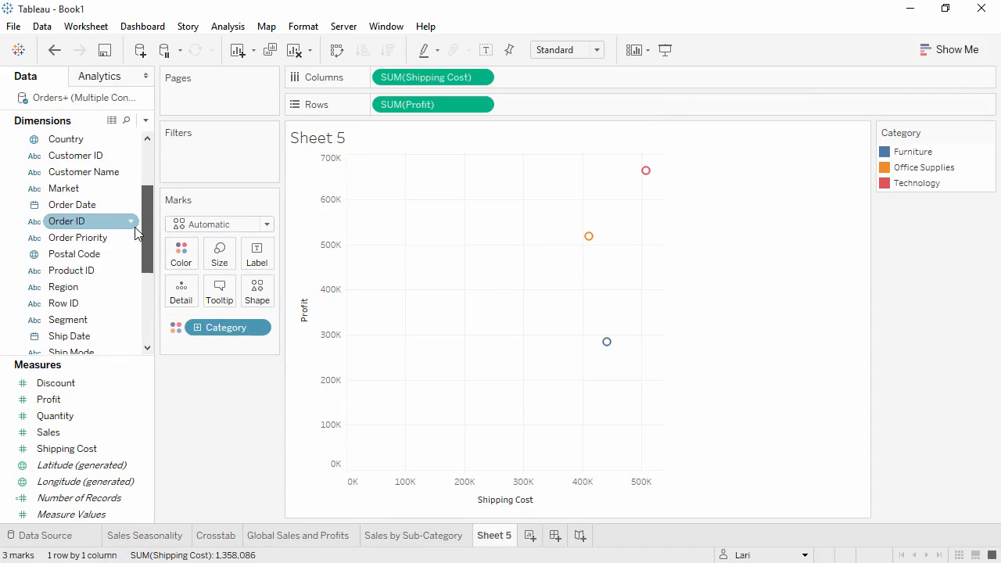
{"action": "left_click_drag", "start_coordinate": [88, 165], "coordinate": [182, 295]}
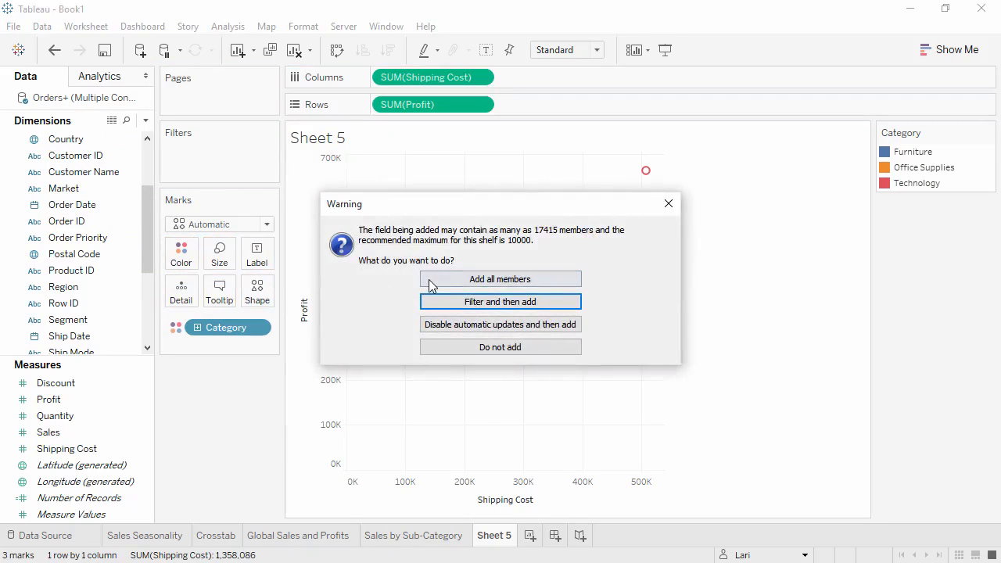
{"action": "left_click", "coordinate": [429, 281]}
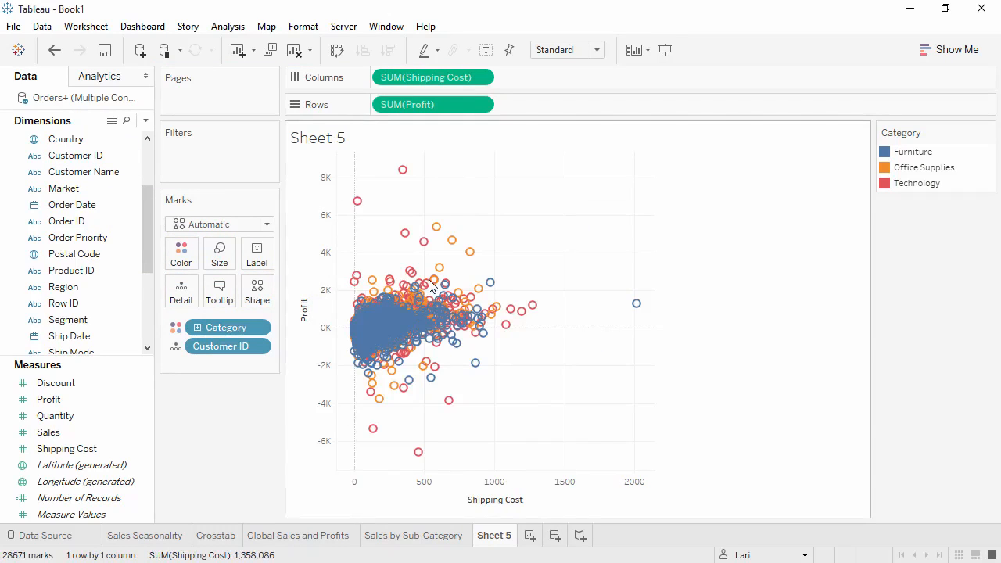
{"action": "mouse_move", "coordinate": [433, 283]}
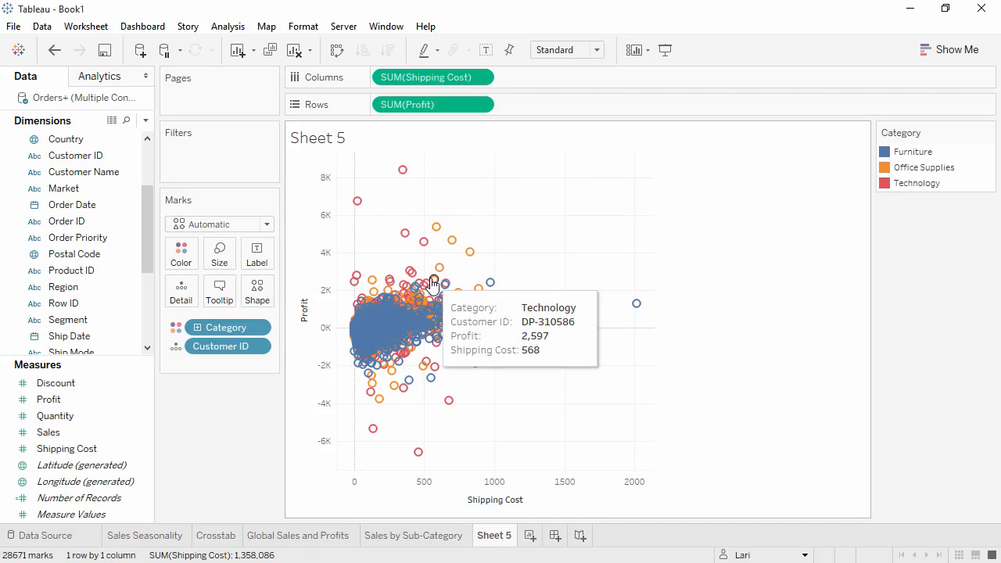
{"action": "mouse_move", "coordinate": [366, 213]}
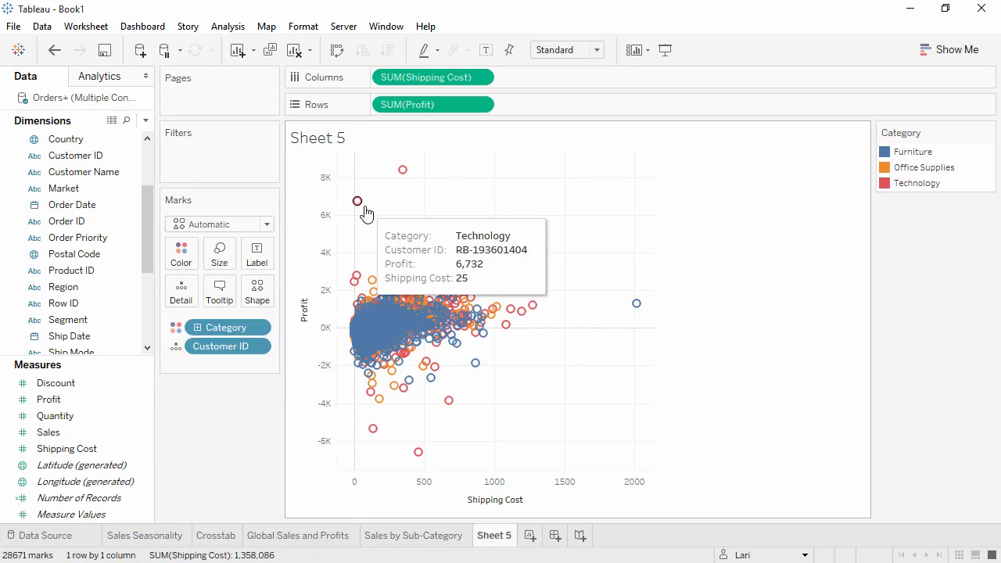
- Turn off measure aggregation for the scatter plot, and undo that change
{"action": "left_click", "coordinate": [221, 32]}
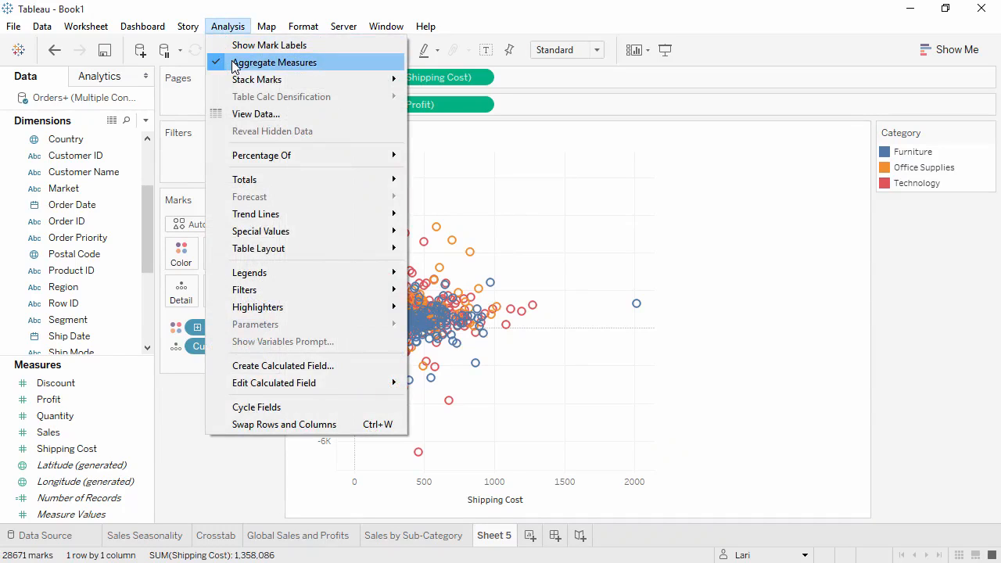
{"action": "left_click", "coordinate": [233, 64]}
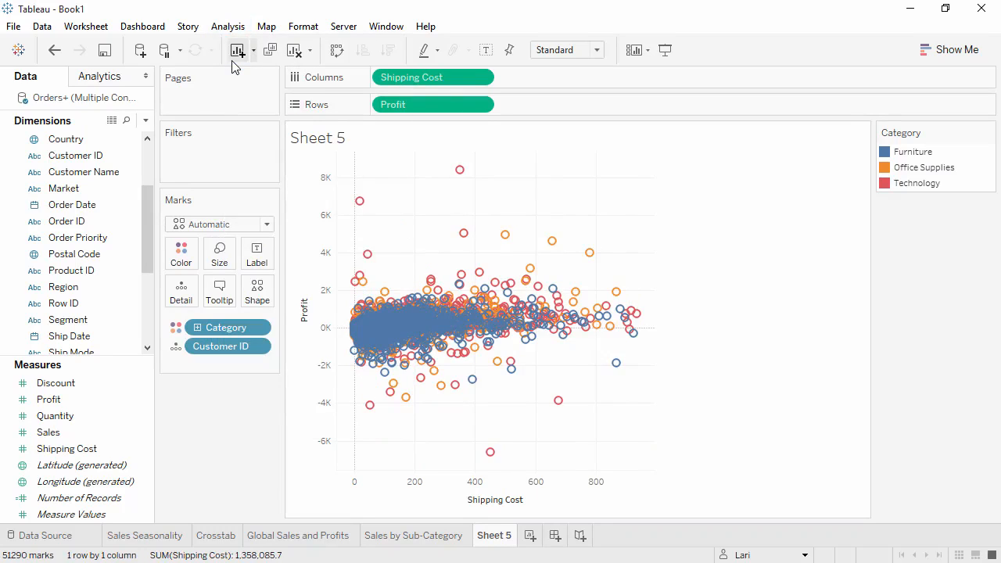
{"action": "left_click", "coordinate": [53, 50]}
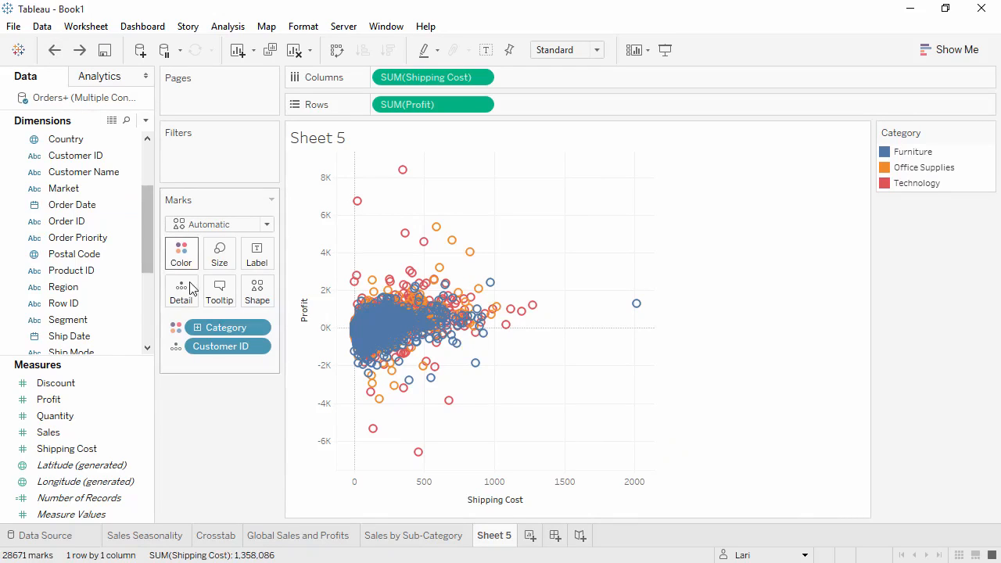
- Change Category from a color to a label on the scatter plot and add Sub-Category to the labels
{"action": "left_click", "coordinate": [177, 332]}
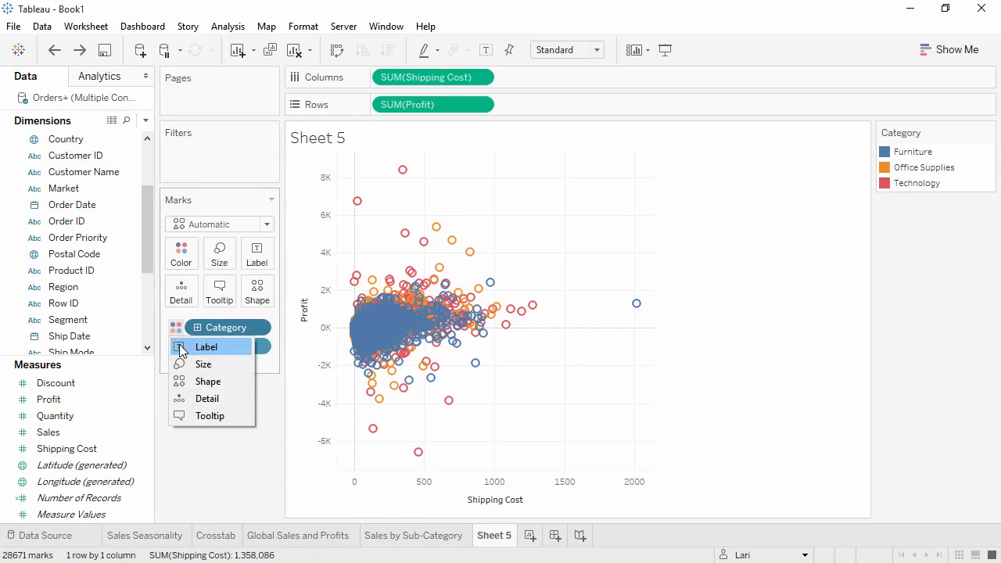
{"action": "left_click", "coordinate": [179, 349]}
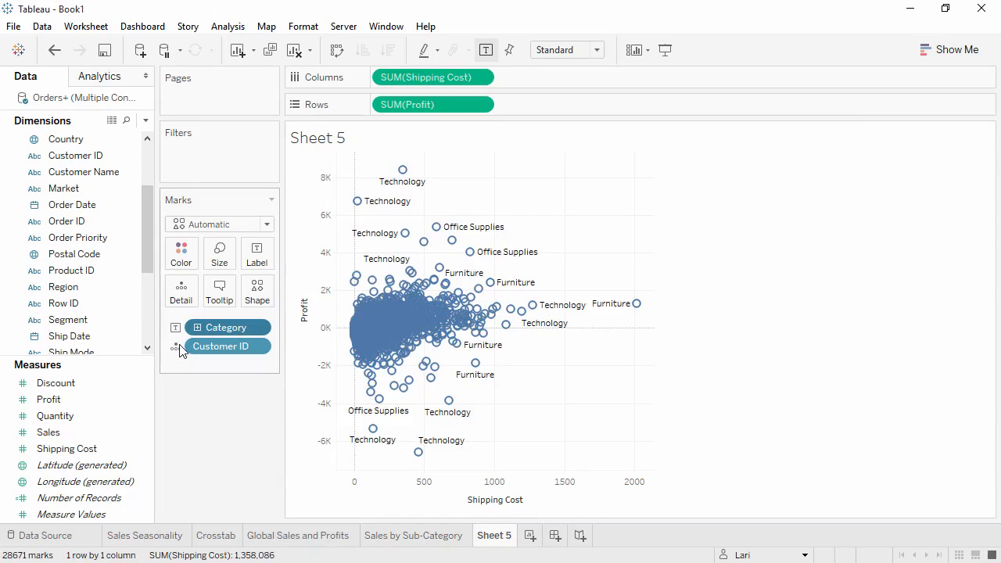
{"action": "left_click_drag", "start_coordinate": [150, 256], "coordinate": [143, 326]}
{"action": "left_click_drag", "start_coordinate": [110, 287], "coordinate": [259, 265]}
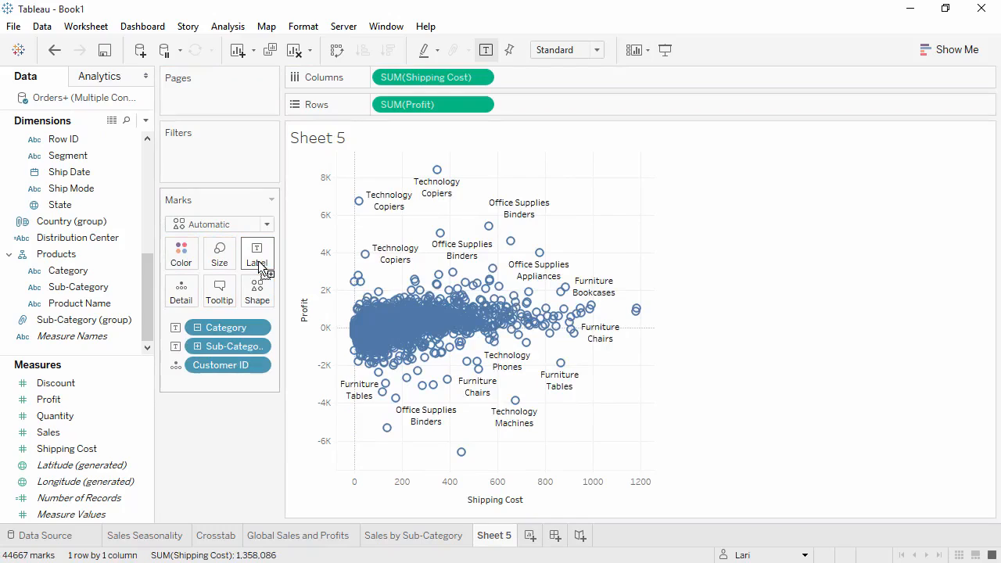
- Italicize the Sub-Category line in the mark label text and turn off the mark labels
{"action": "left_click", "coordinate": [258, 258]}
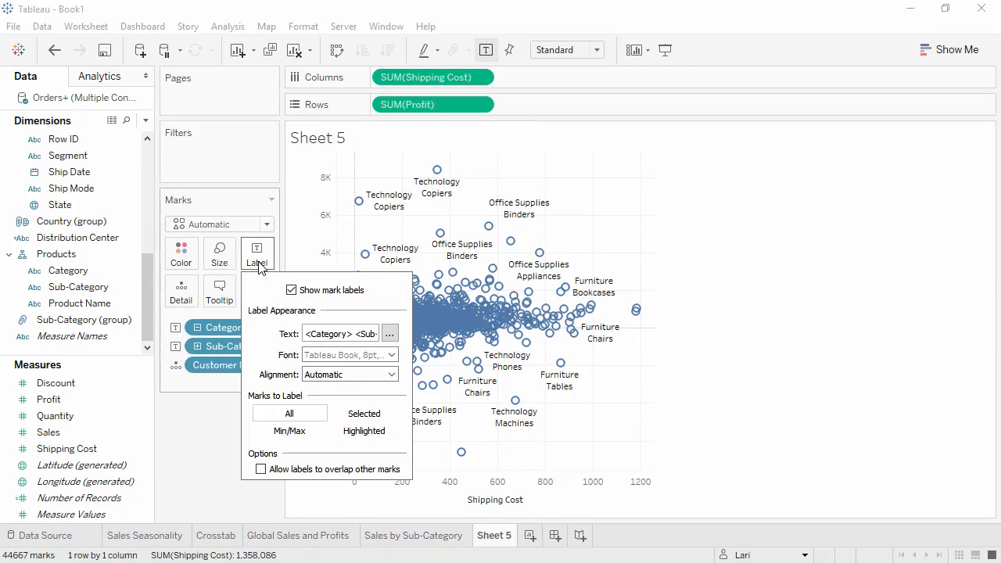
{"action": "left_click", "coordinate": [389, 334]}
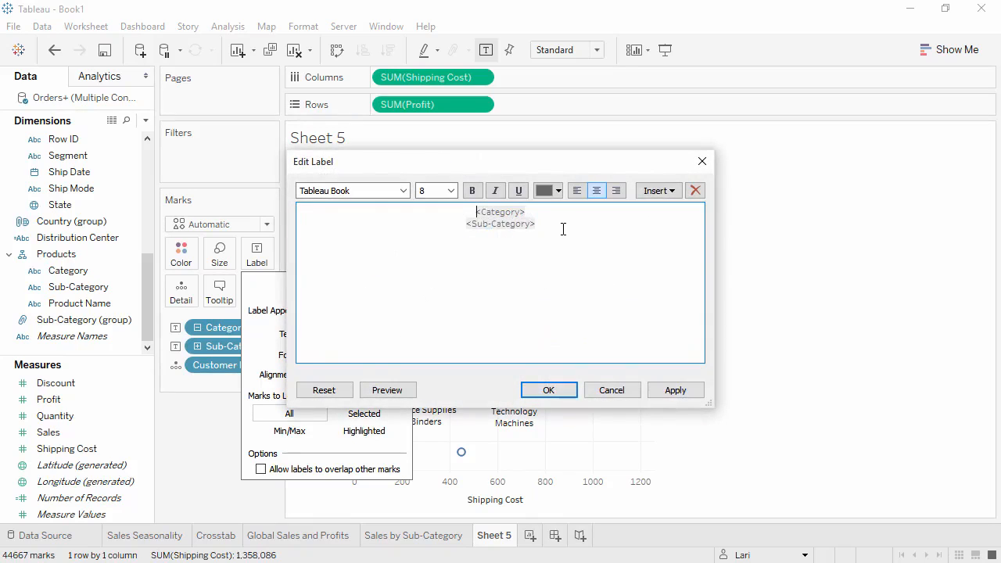
{"action": "left_click_drag", "start_coordinate": [563, 229], "coordinate": [460, 224]}
{"action": "left_click", "coordinate": [495, 190]}
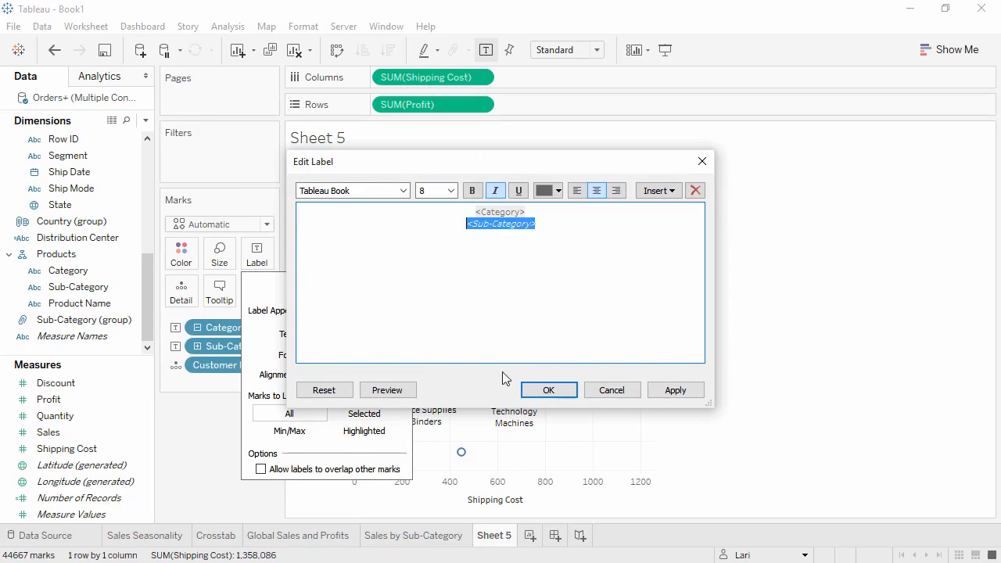
{"action": "left_click", "coordinate": [545, 390]}
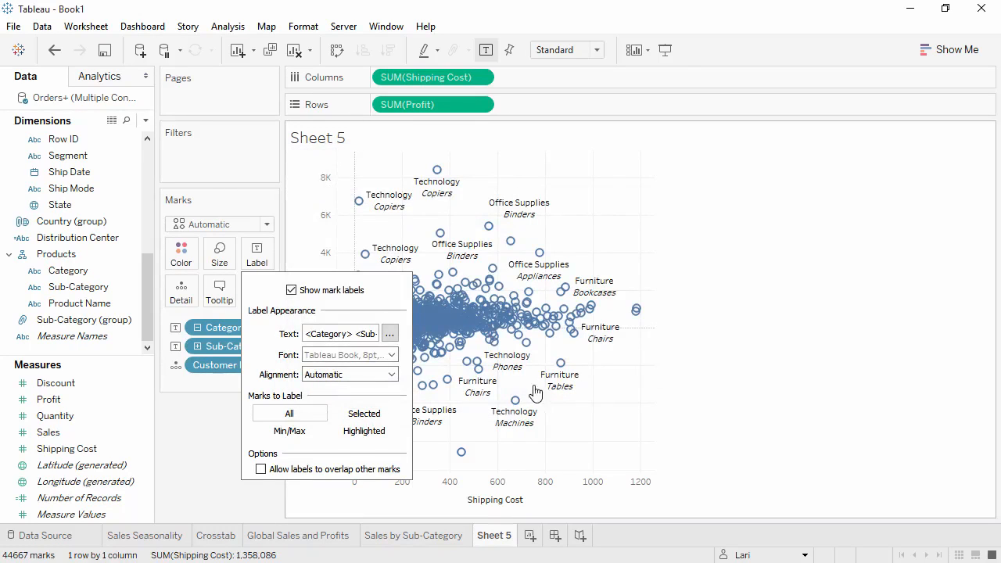
{"action": "left_click", "coordinate": [291, 290]}
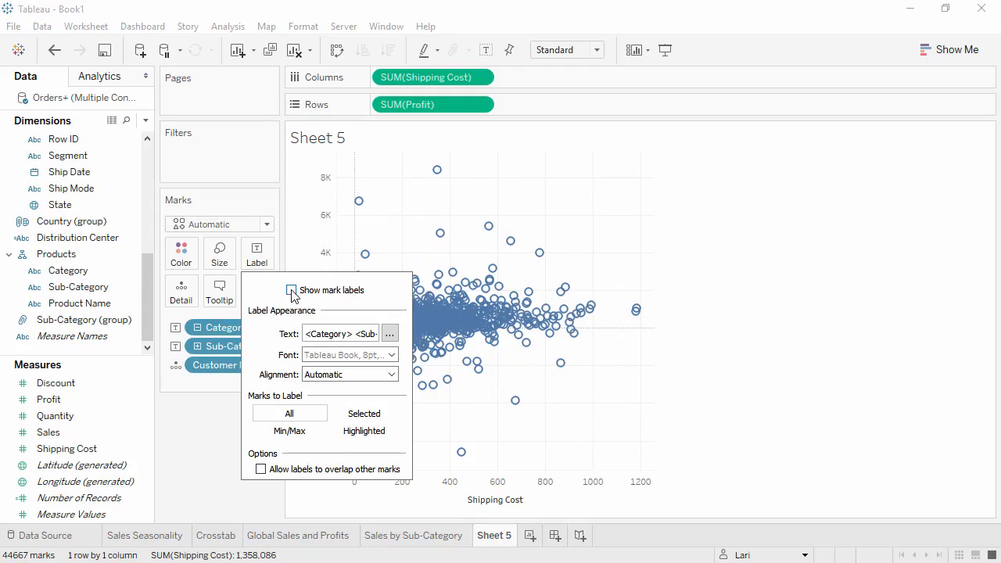
{"action": "left_click", "coordinate": [195, 422]}
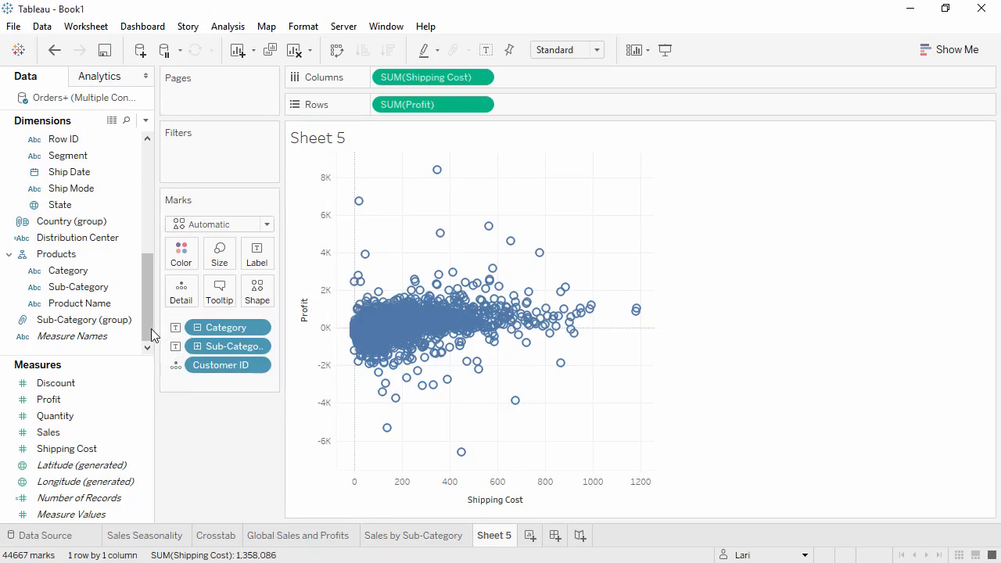
- Size the scatter plot marks by the Returned field
{"action": "left_click_drag", "start_coordinate": [147, 330], "coordinate": [151, 221]}
{"action": "left_click", "coordinate": [83, 192]}
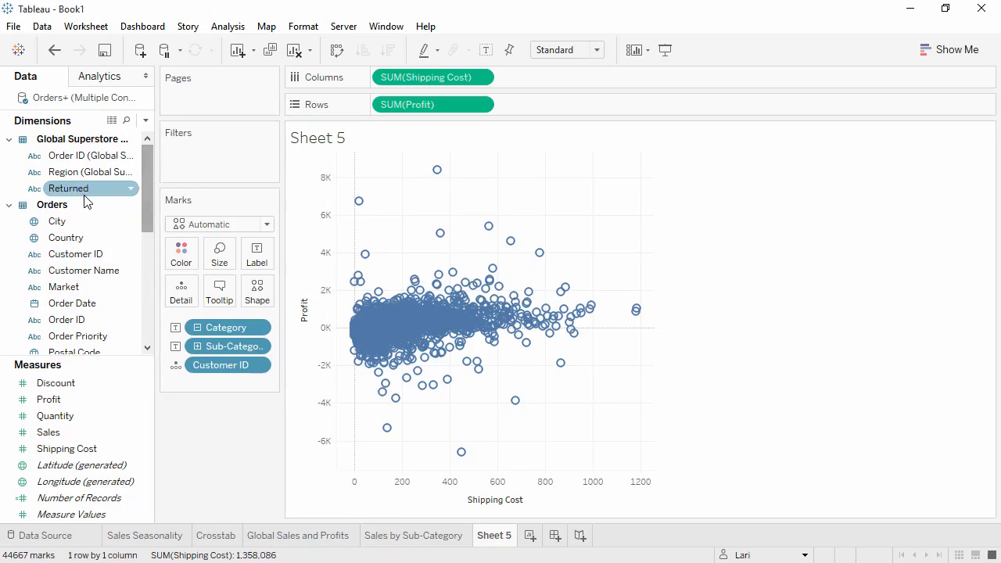
{"action": "left_click_drag", "start_coordinate": [84, 197], "coordinate": [221, 262]}
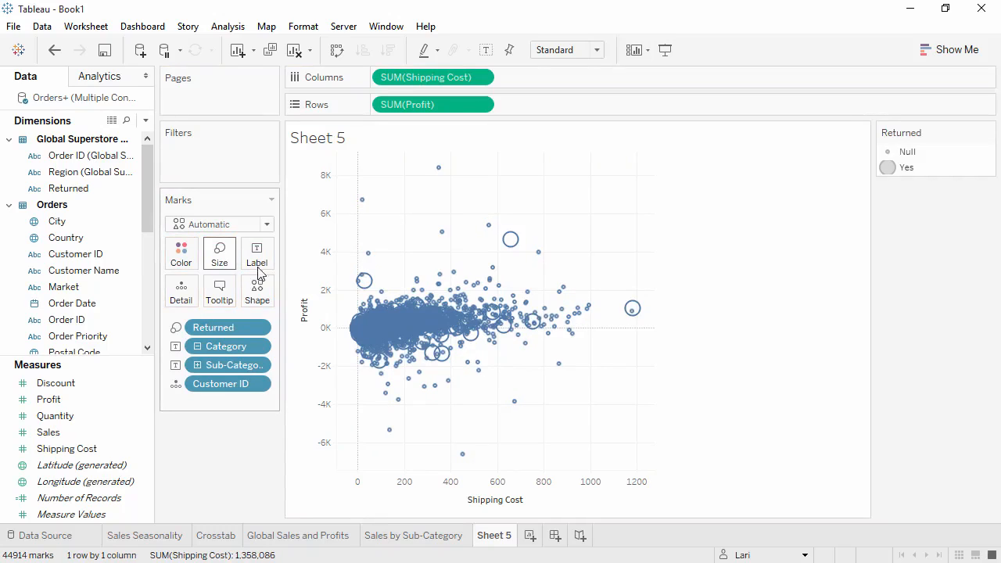
{"action": "mouse_move", "coordinate": [632, 310]}
- Remove Sub-Category and Returned from the scatter plot's marks and set Category back to color
{"action": "left_click_drag", "start_coordinate": [224, 366], "coordinate": [232, 407]}
{"action": "left_click_drag", "start_coordinate": [228, 327], "coordinate": [223, 438]}
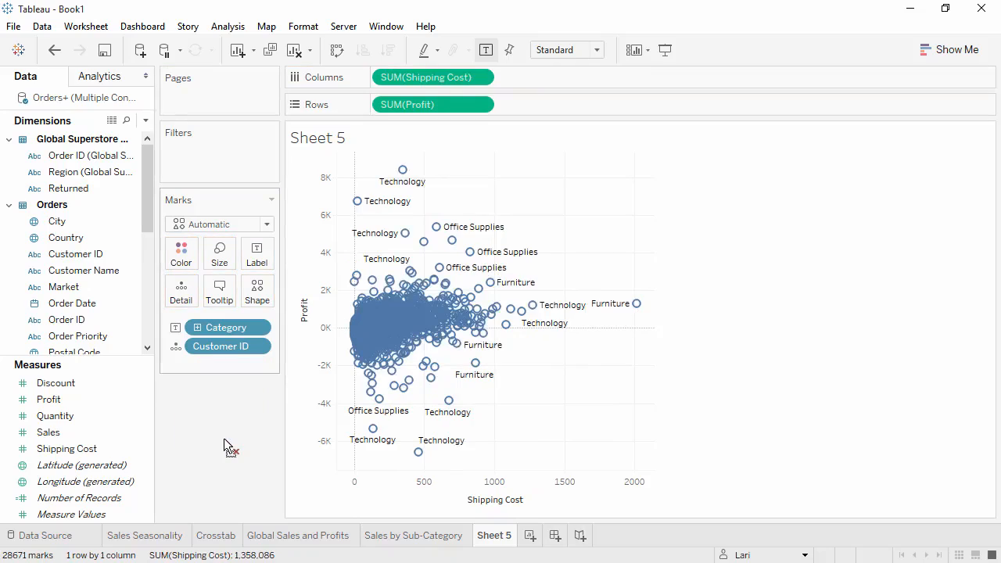
{"action": "left_click", "coordinate": [176, 327]}
{"action": "left_click", "coordinate": [183, 346]}
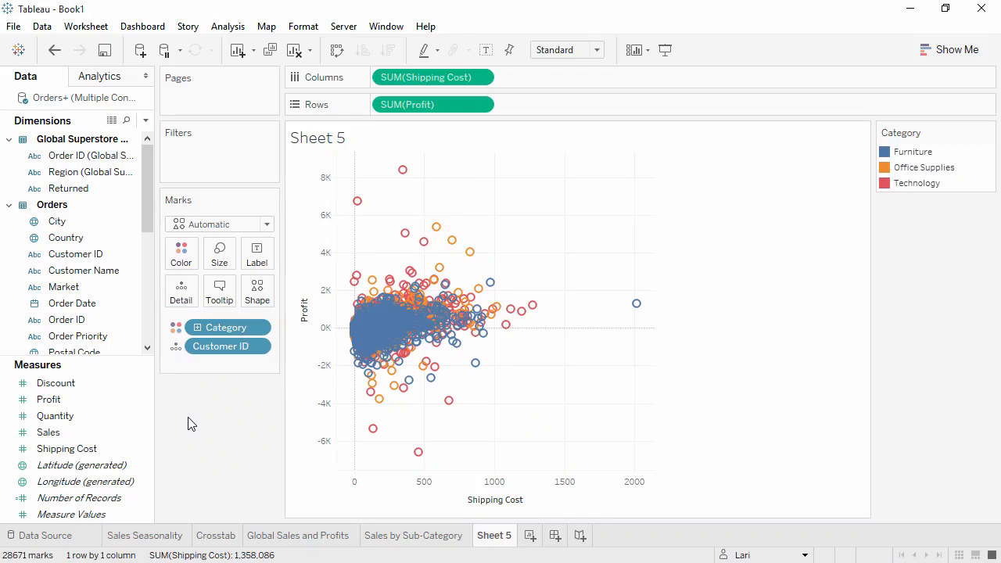
- Try trend lines on the Profit versus Shipping Cost scatter plot and take them off again
{"action": "left_click", "coordinate": [113, 82]}
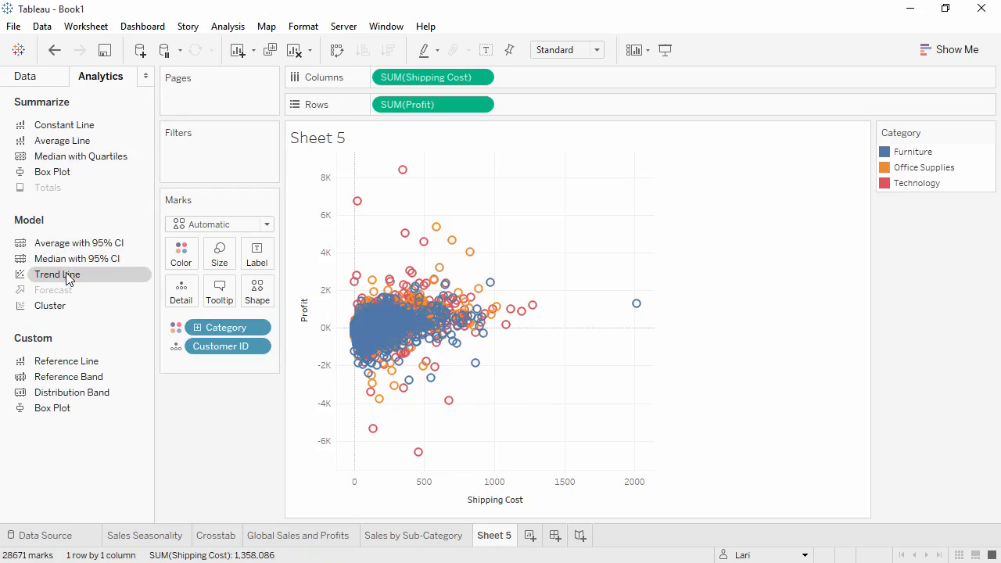
{"action": "left_click_drag", "start_coordinate": [68, 275], "coordinate": [436, 182]}
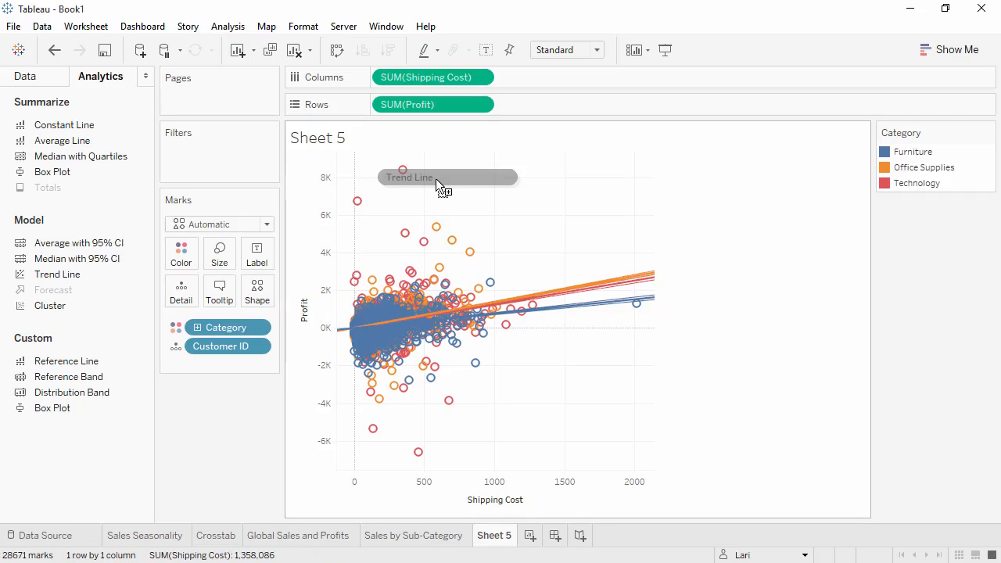
{"action": "mouse_move", "coordinate": [588, 313]}
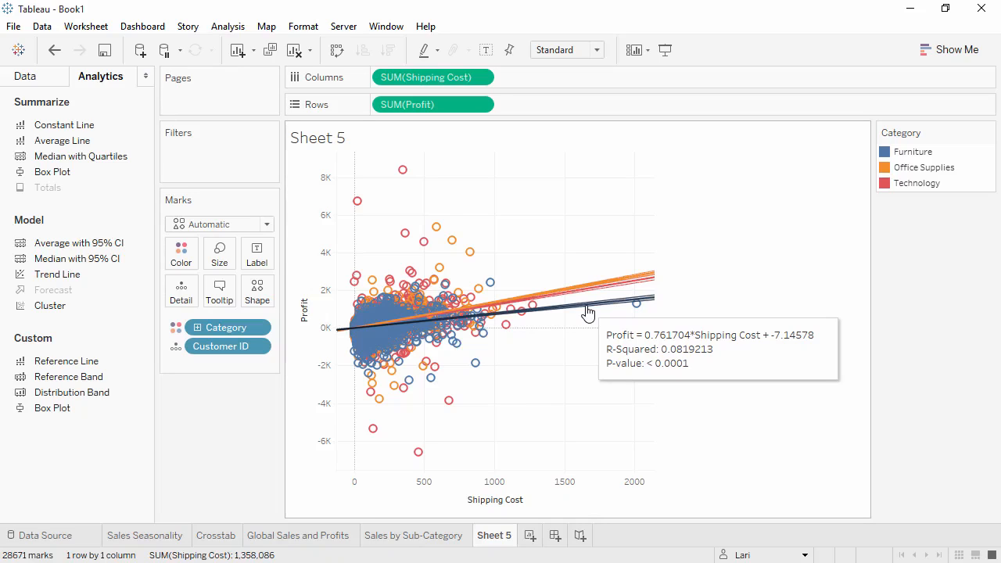
{"action": "left_click_drag", "start_coordinate": [588, 313], "coordinate": [216, 429]}
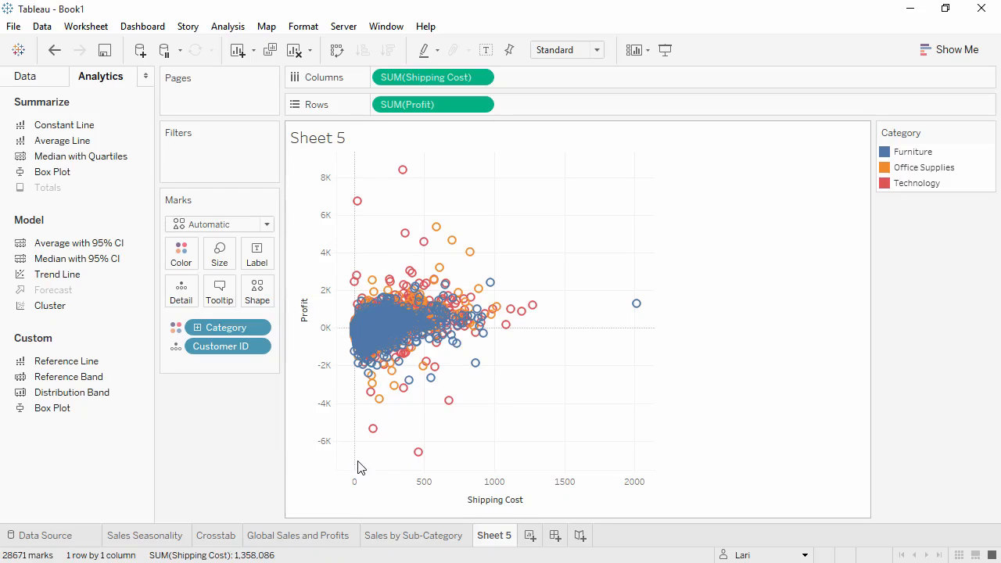
- Select the scatter plot marks with the lowest profits and view their full underlying data
{"action": "left_click_drag", "start_coordinate": [357, 463], "coordinate": [455, 387]}
{"action": "left_click_drag", "start_coordinate": [507, 382], "coordinate": [510, 382]}
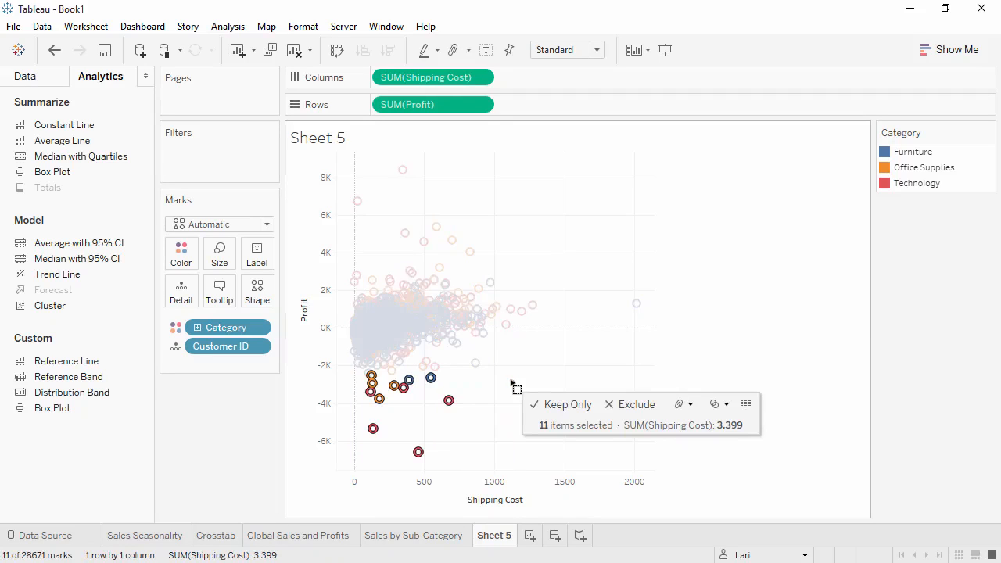
{"action": "left_click", "coordinate": [745, 405]}
{"action": "left_click", "coordinate": [293, 486]}
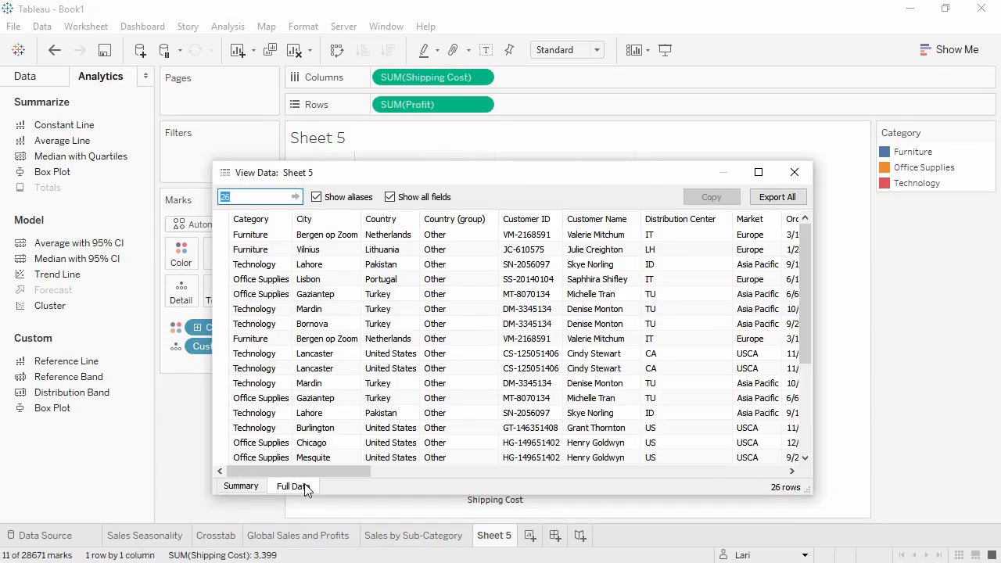
{"action": "left_click", "coordinate": [791, 173]}
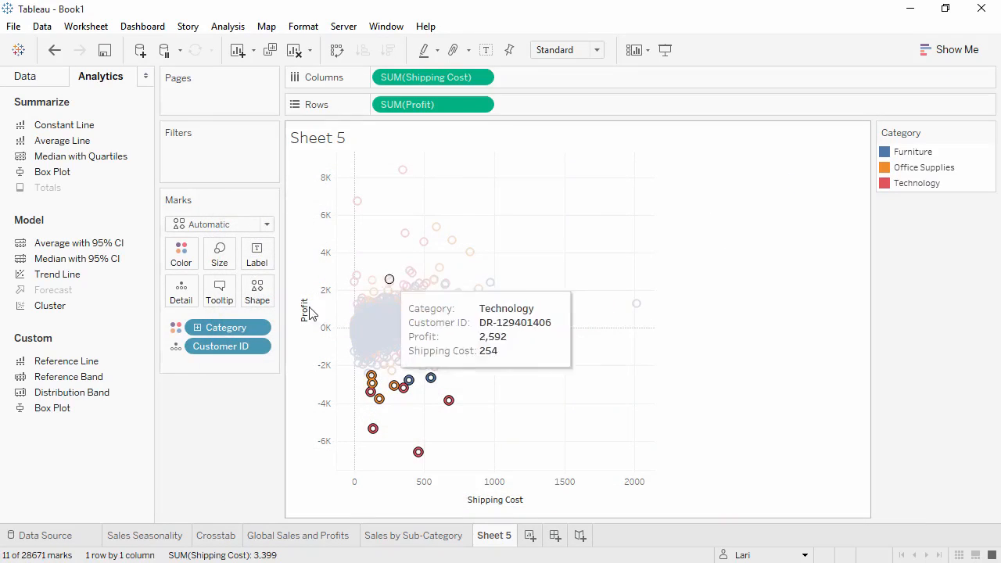
- Switch Category from color to shape on the scatter plot and color all marks gray
{"action": "left_click", "coordinate": [175, 331]}
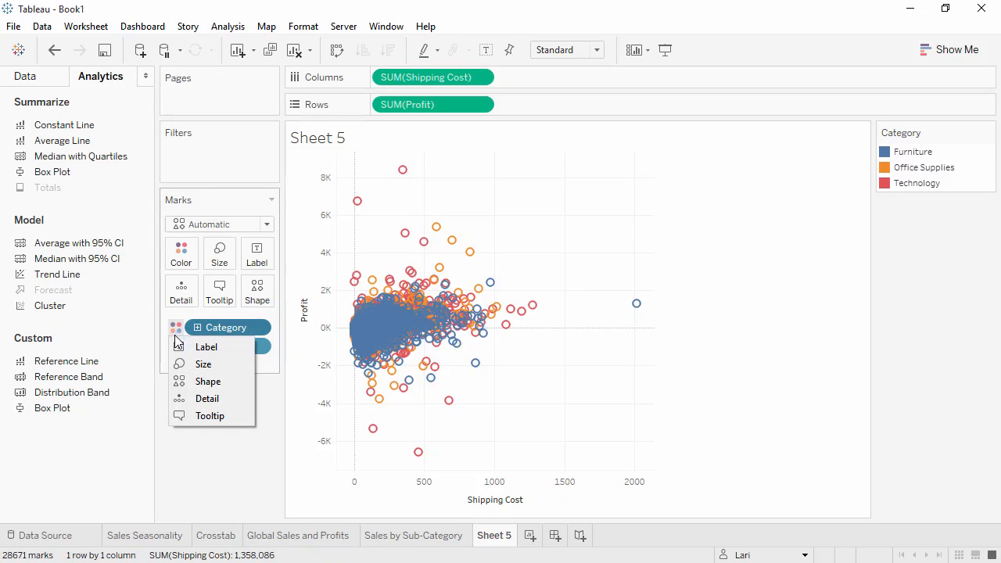
{"action": "left_click", "coordinate": [180, 379]}
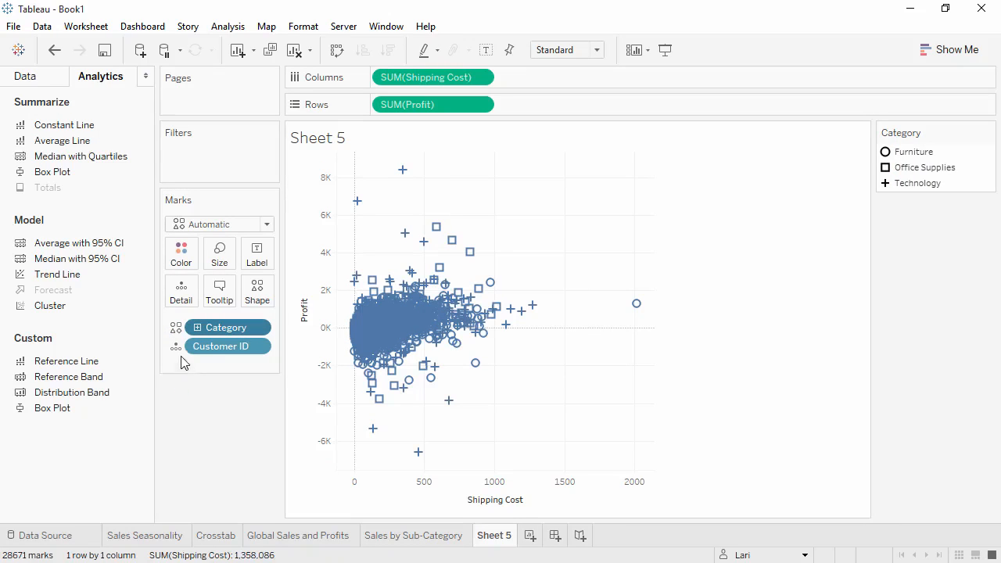
{"action": "left_click", "coordinate": [181, 258]}
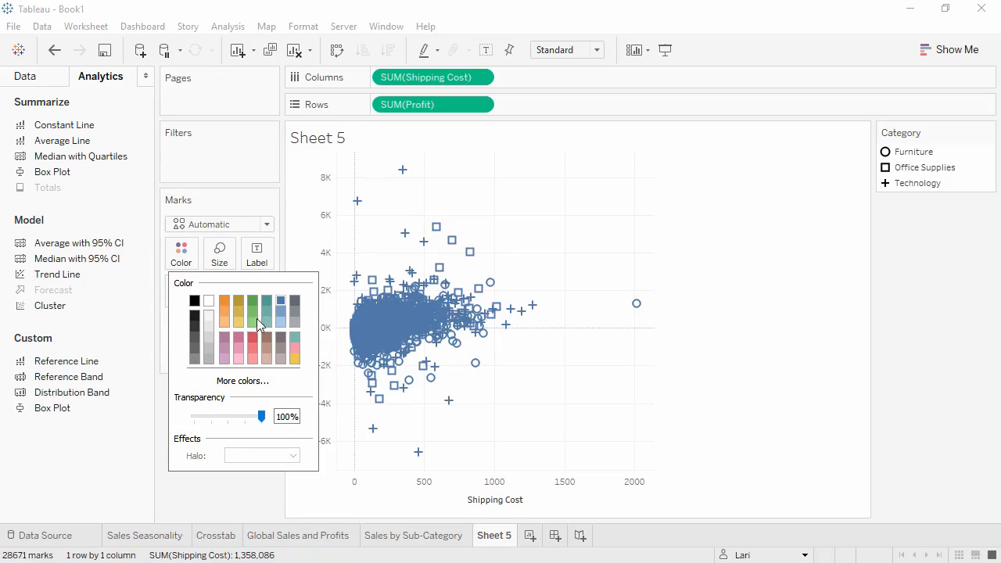
{"action": "left_click", "coordinate": [298, 321]}
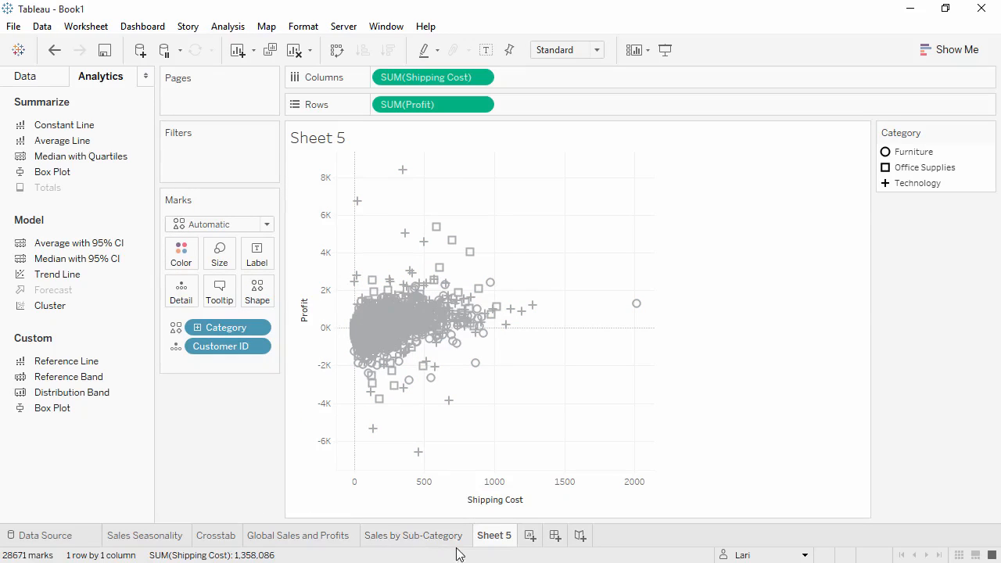
- Rename Sheet 5 as Customer Breakdown and check all worksheets as thumbnails before returning to the sheet
{"action": "double_click", "coordinate": [492, 537]}
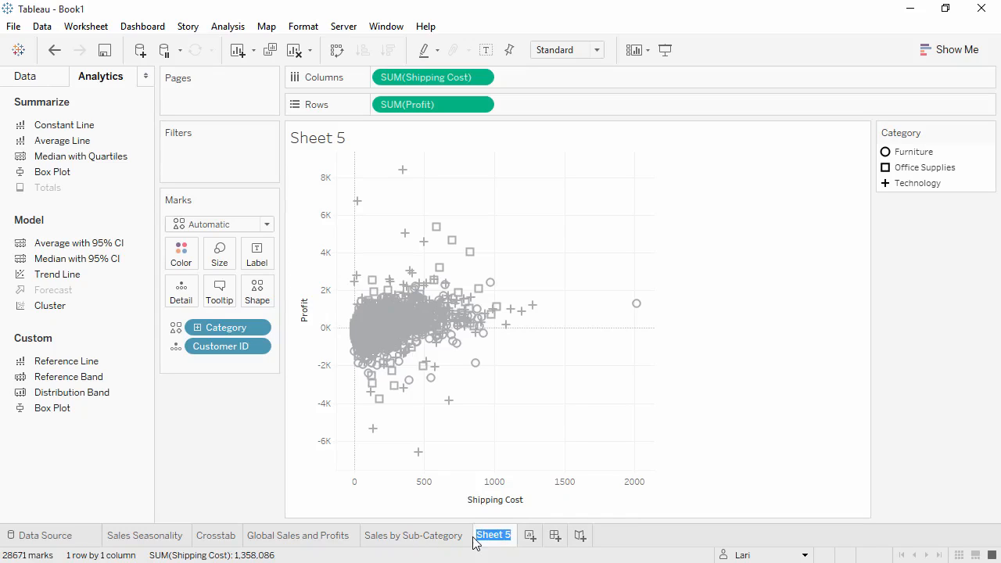
{"action": "type", "text": "Customer Breakdown"}
{"action": "key", "text": "Return"}
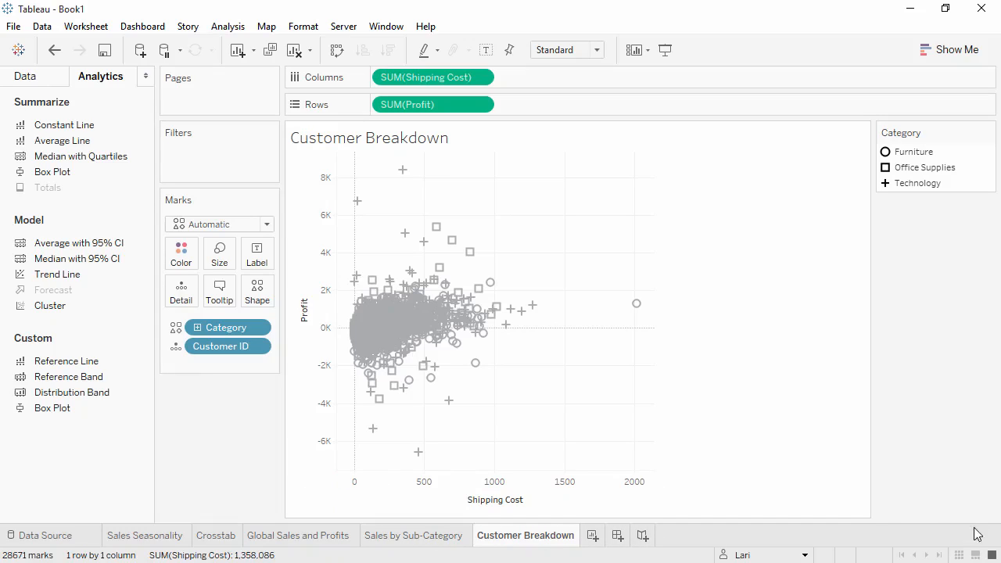
{"action": "left_click", "coordinate": [959, 554]}
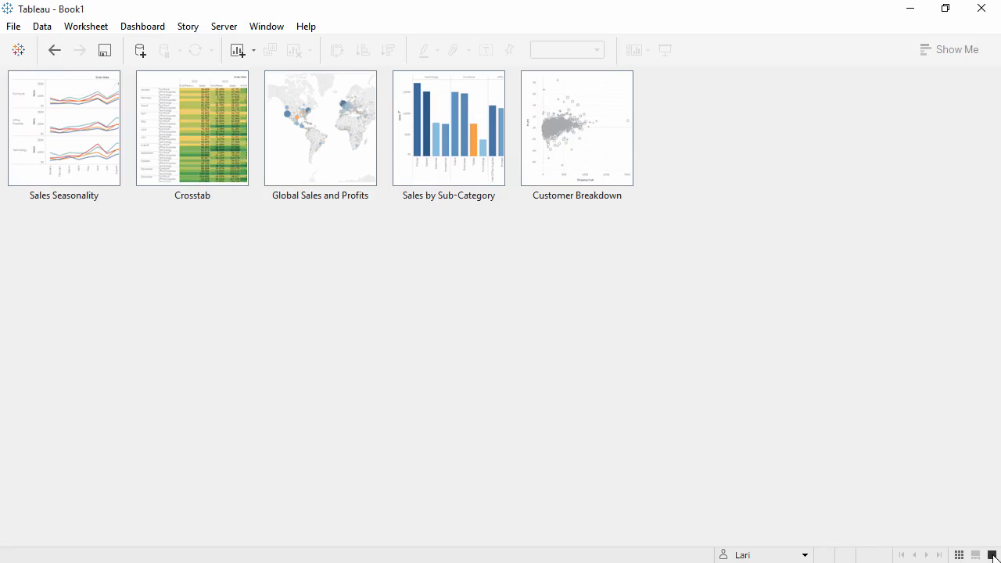
{"action": "left_click", "coordinate": [991, 555]}
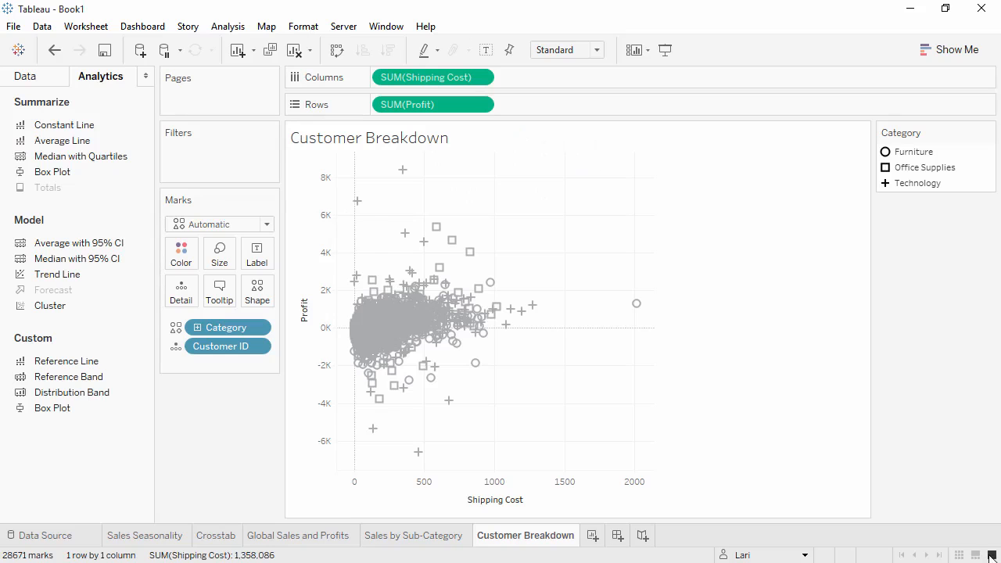
- Create a new dashboard and name it Sales Dashboard
{"action": "left_click", "coordinate": [619, 538]}
{"action": "double_click", "coordinate": [618, 541]}
{"action": "type", "text": "Sales Dashboard"}
{"action": "key", "text": "Return"}
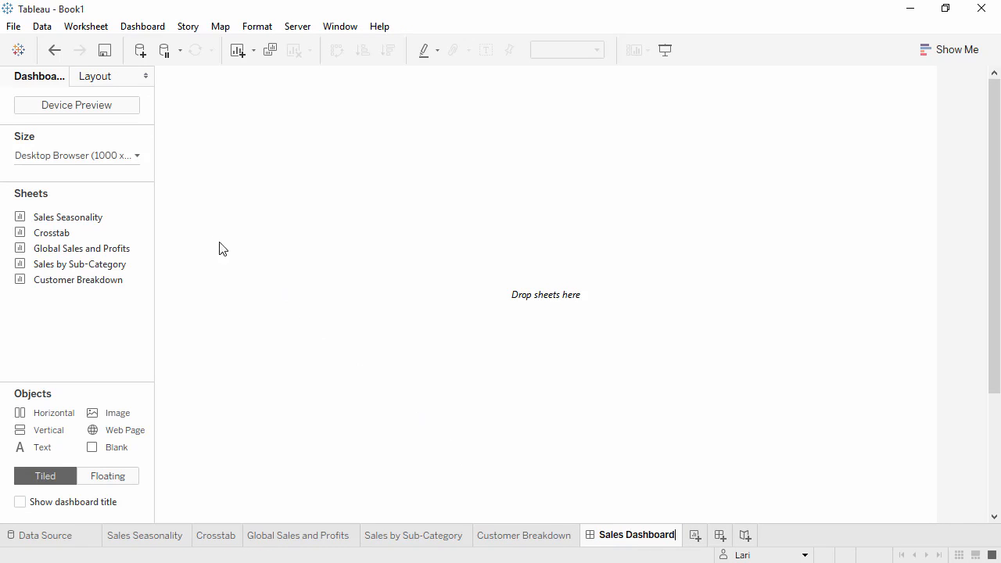
- Set the dashboard to the fixed Laptop Browser size of 800 x 600
{"action": "left_click", "coordinate": [135, 162]}
{"action": "left_click", "coordinate": [132, 205]}
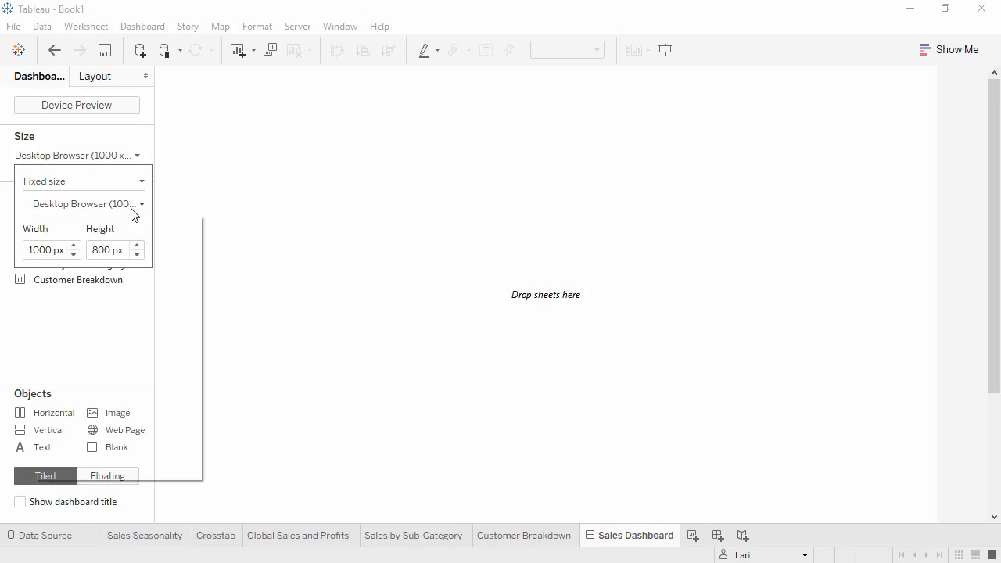
{"action": "left_click", "coordinate": [137, 267]}
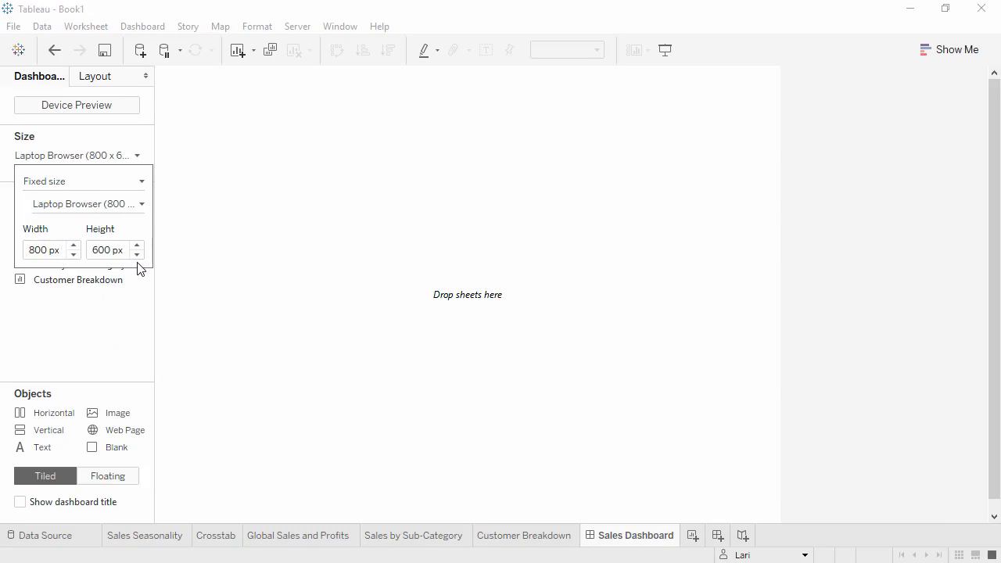
{"action": "left_click", "coordinate": [134, 337]}
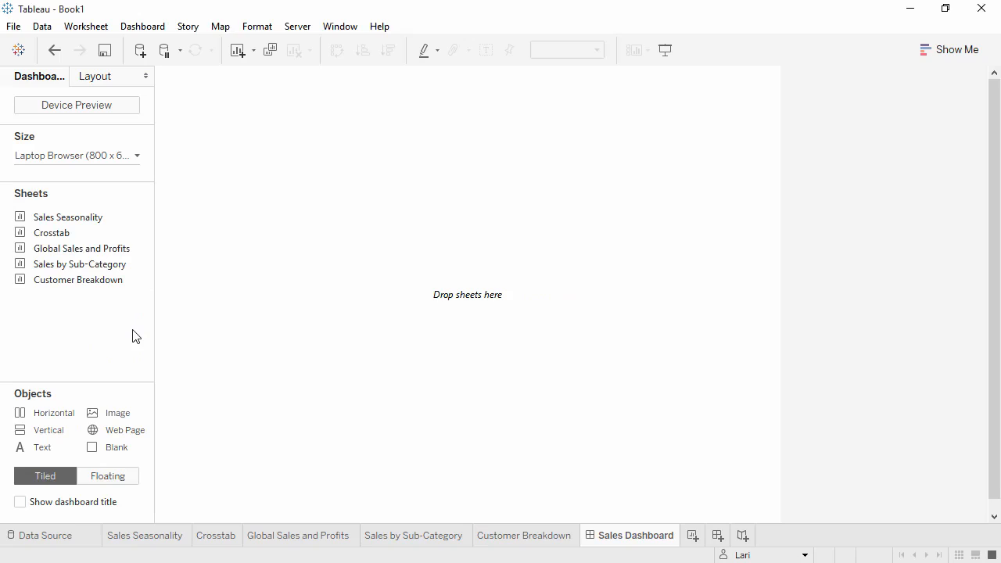
- Place Global Sales and Profits on the dashboard with Sales by Sub-Category and Customer Breakdown side by side below it, and show the dashboard title
{"action": "mouse_move", "coordinate": [106, 266]}
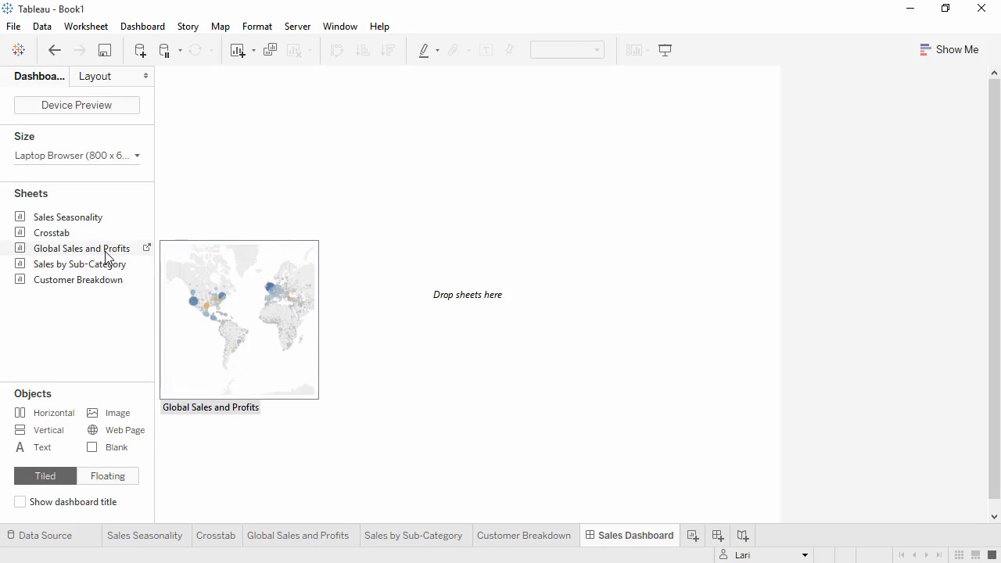
{"action": "left_click_drag", "start_coordinate": [106, 254], "coordinate": [176, 261]}
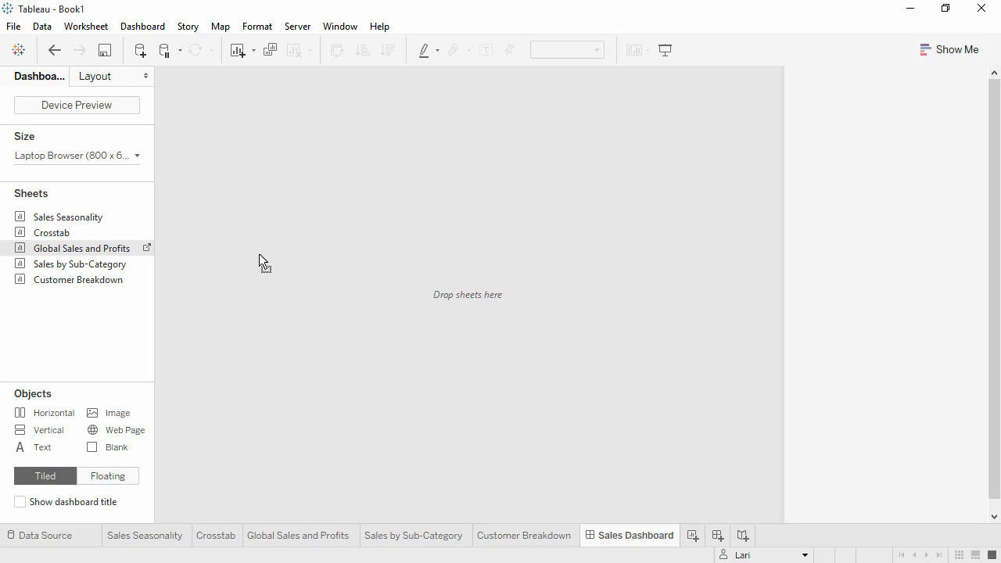
{"action": "left_click_drag", "start_coordinate": [259, 253], "coordinate": [259, 253]}
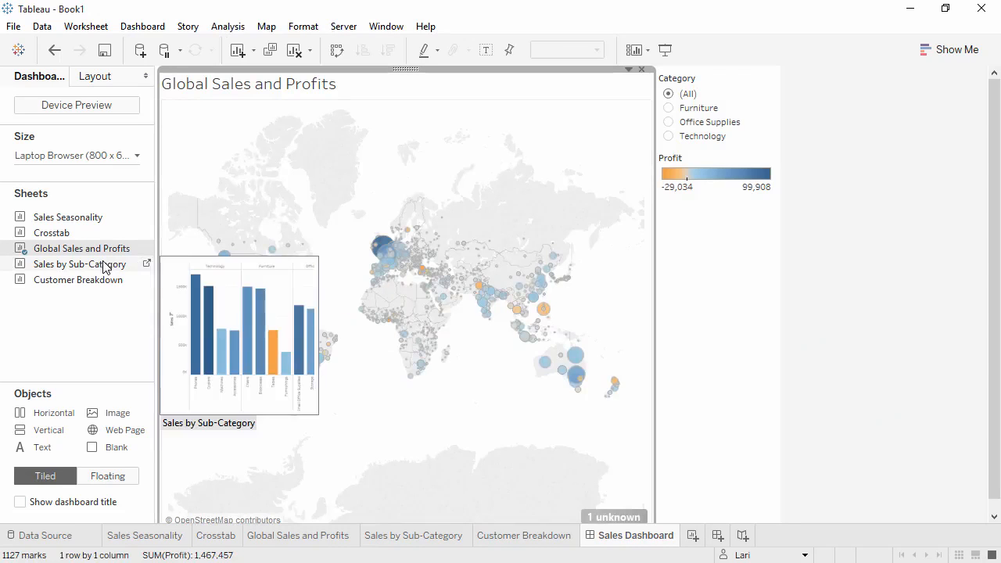
{"action": "left_click_drag", "start_coordinate": [100, 266], "coordinate": [207, 432]}
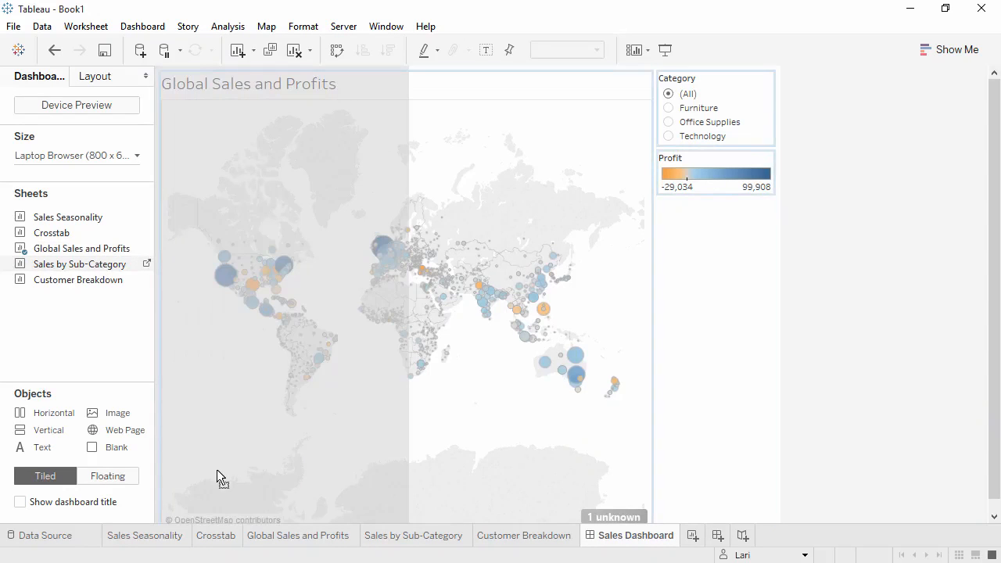
{"action": "left_click_drag", "start_coordinate": [217, 469], "coordinate": [226, 507]}
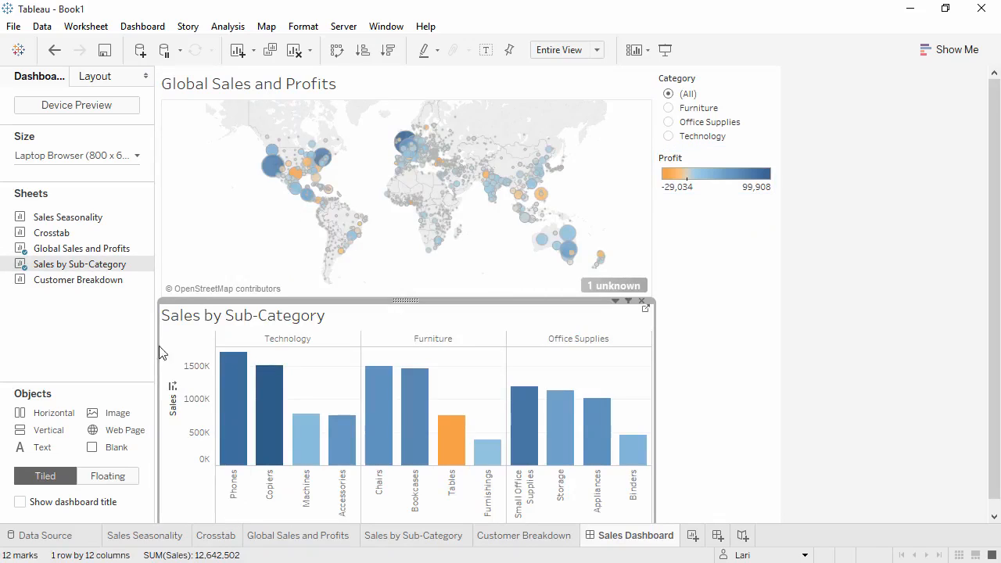
{"action": "left_click_drag", "start_coordinate": [146, 279], "coordinate": [571, 449]}
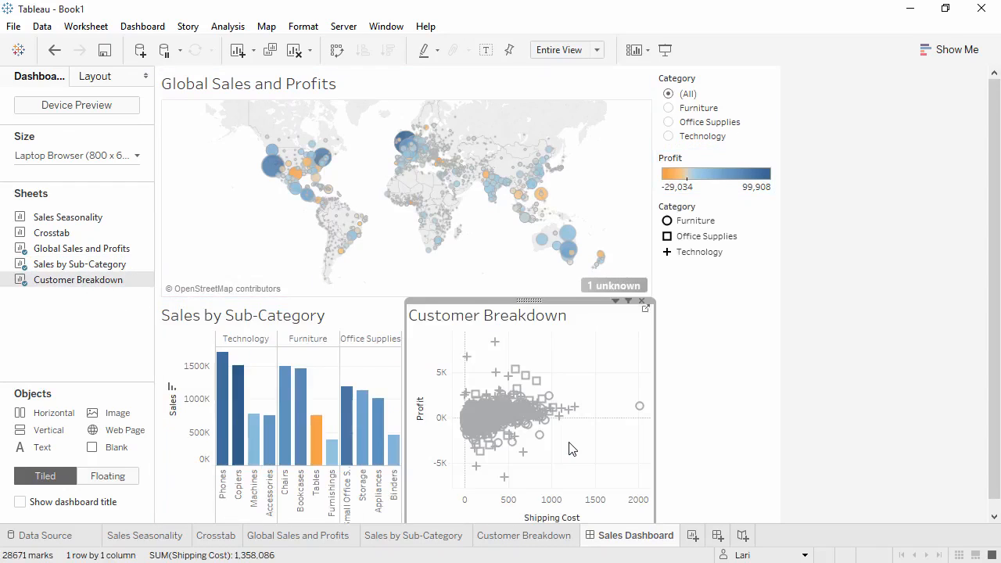
{"action": "left_click", "coordinate": [28, 505]}
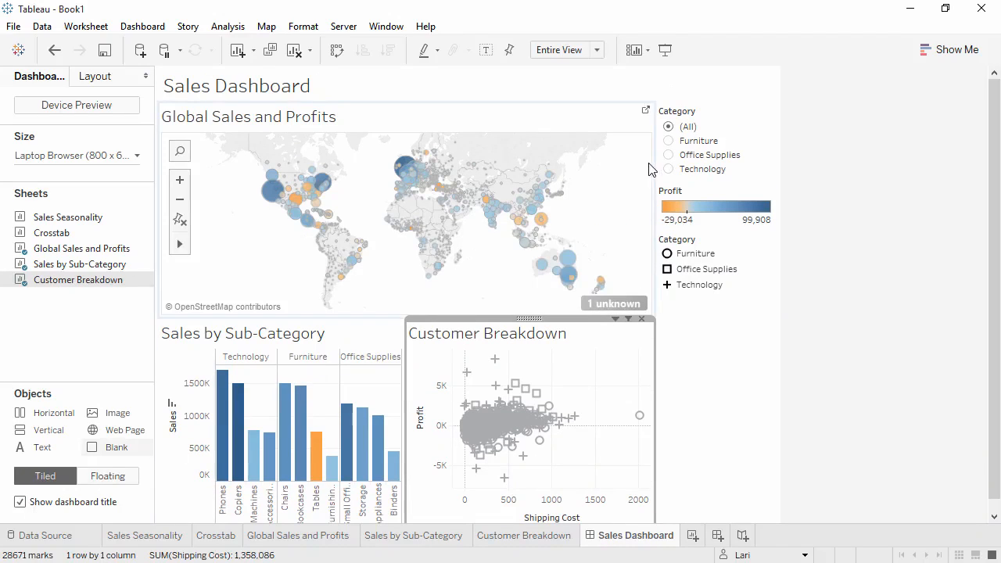
- Filter the dashboard map by Furniture, Office Supplies and Technology in turn
{"action": "left_click", "coordinate": [669, 142]}
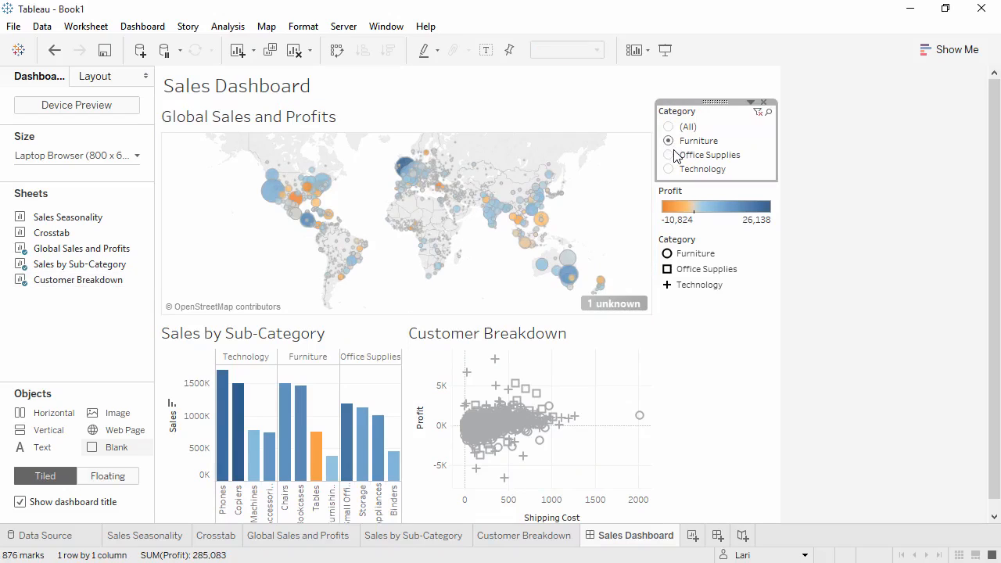
{"action": "left_click", "coordinate": [669, 155]}
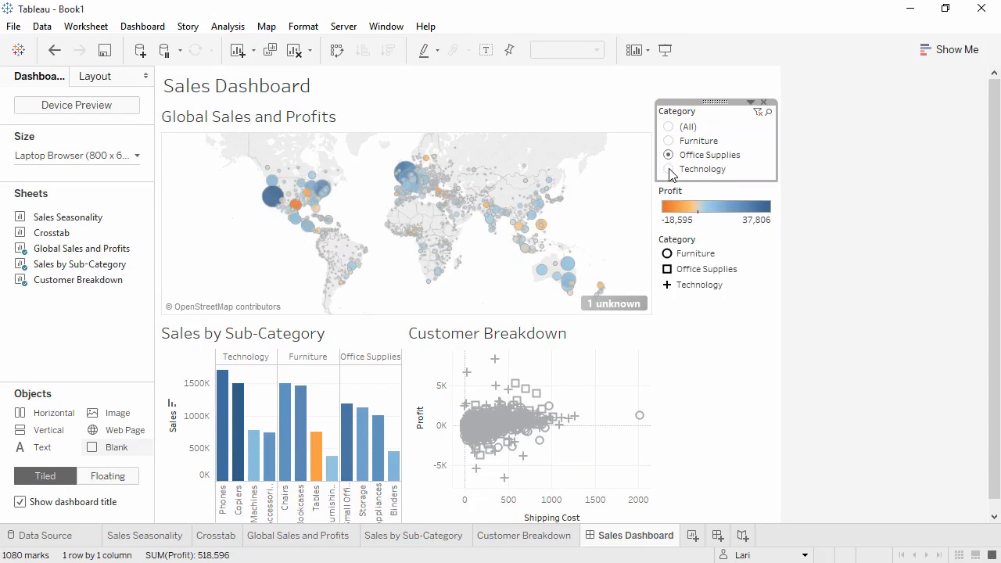
{"action": "left_click", "coordinate": [669, 170]}
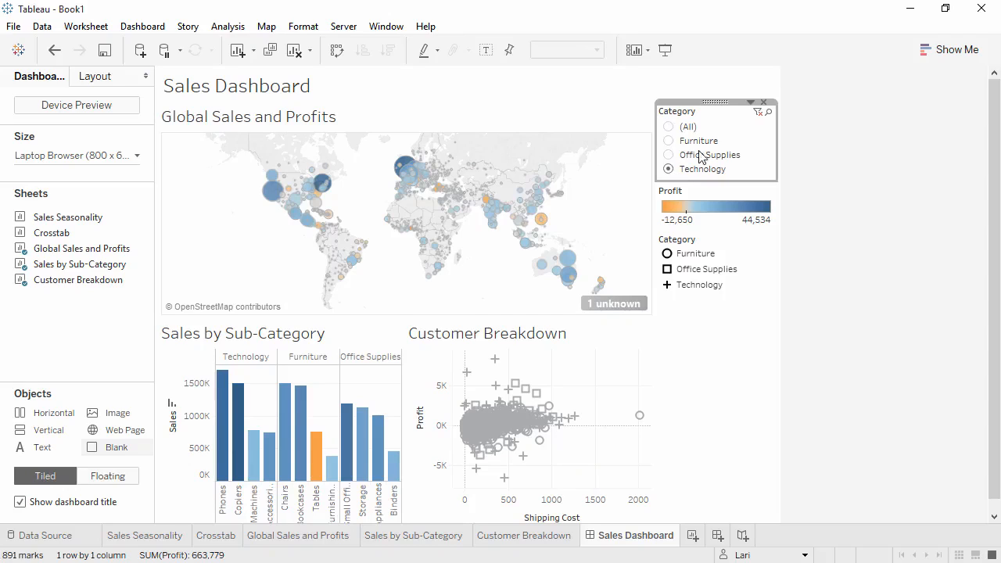
- Apply the Category filter to all worksheets using this data source and set it to (All)
{"action": "left_click", "coordinate": [751, 104]}
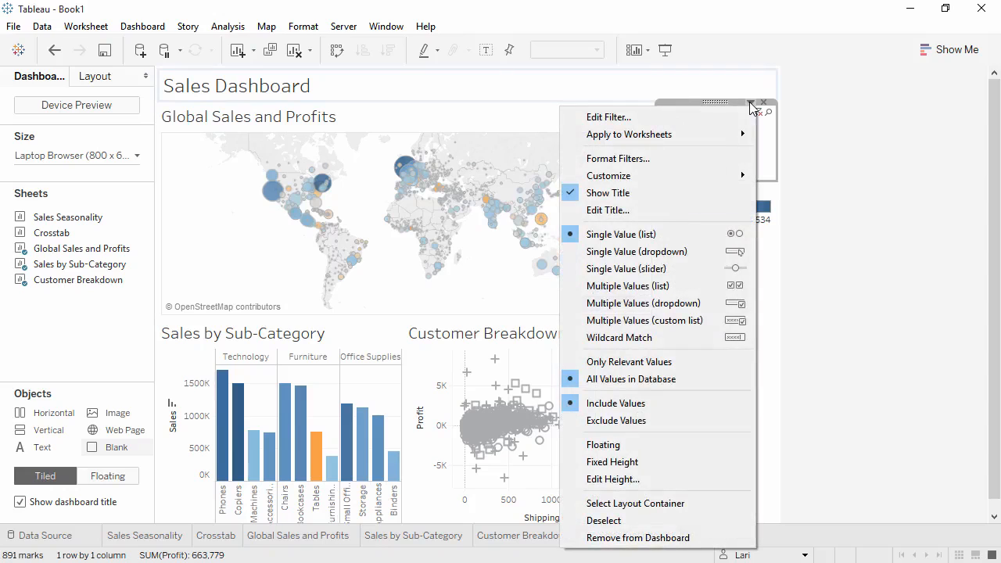
{"action": "mouse_move", "coordinate": [739, 136]}
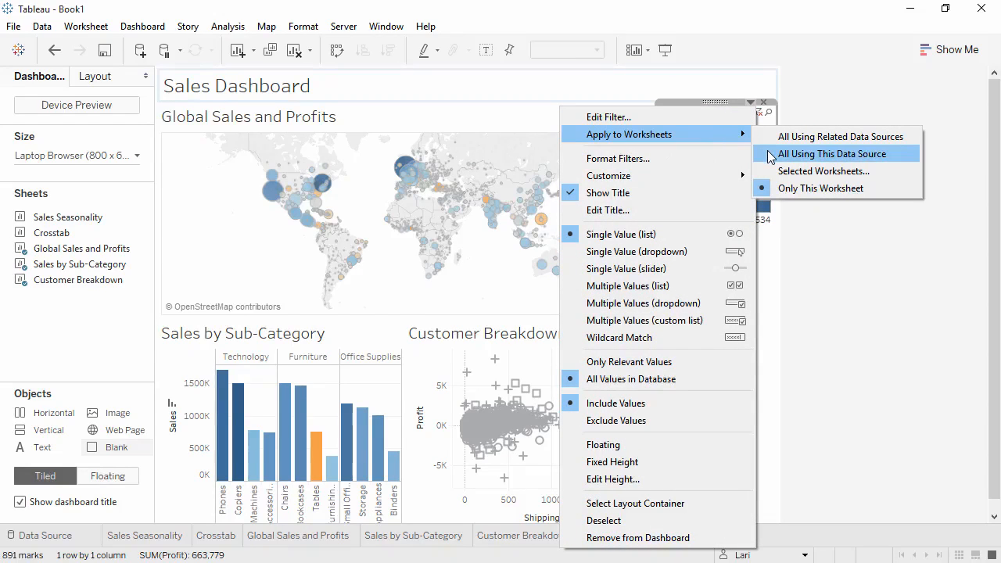
{"action": "left_click", "coordinate": [771, 156]}
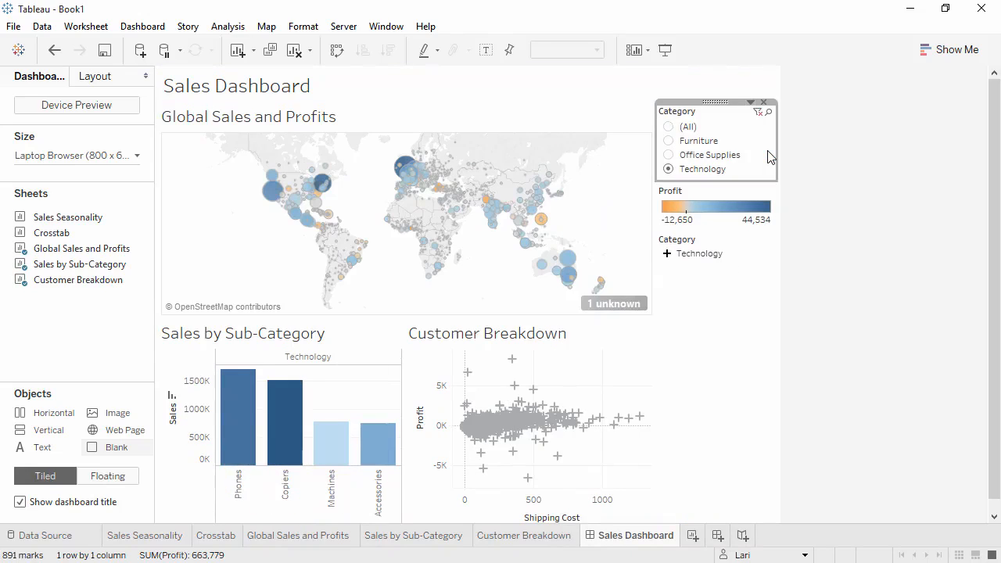
{"action": "left_click", "coordinate": [669, 127]}
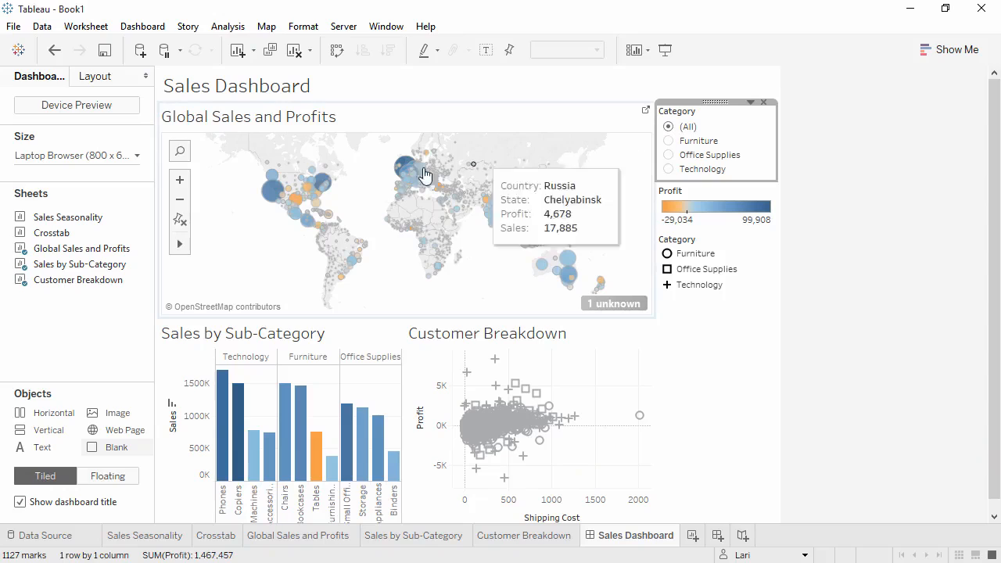
- Use the Global Sales and Profits map as a filter for the dashboard, testing it by selecting and deselecting Texas
{"action": "left_click", "coordinate": [301, 209]}
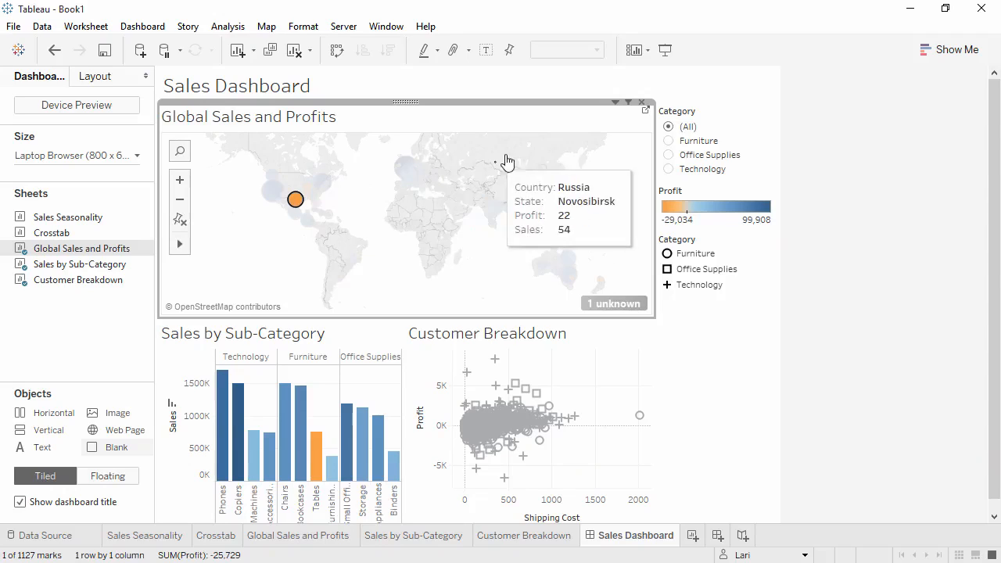
{"action": "left_click", "coordinate": [629, 105]}
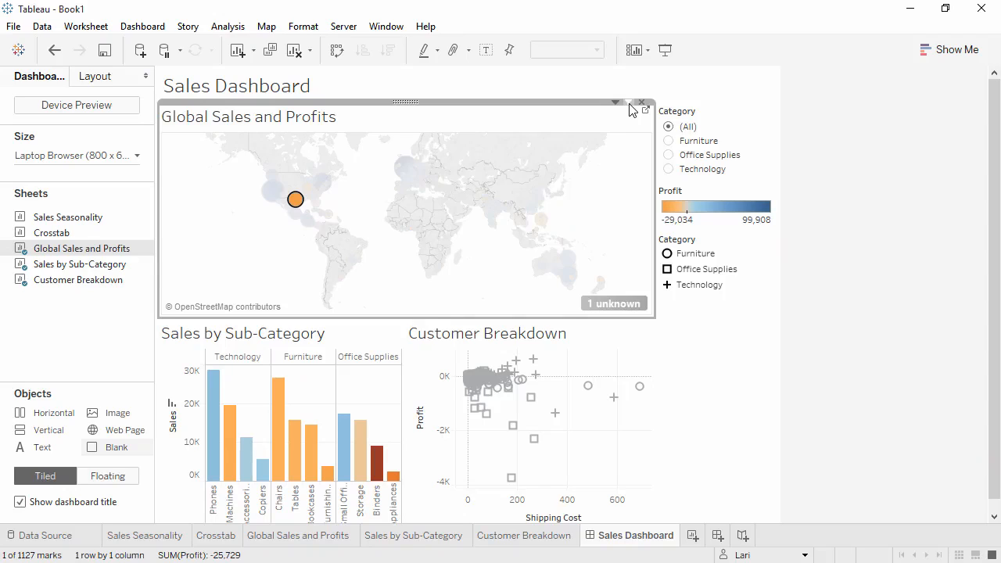
{"action": "mouse_move", "coordinate": [297, 201]}
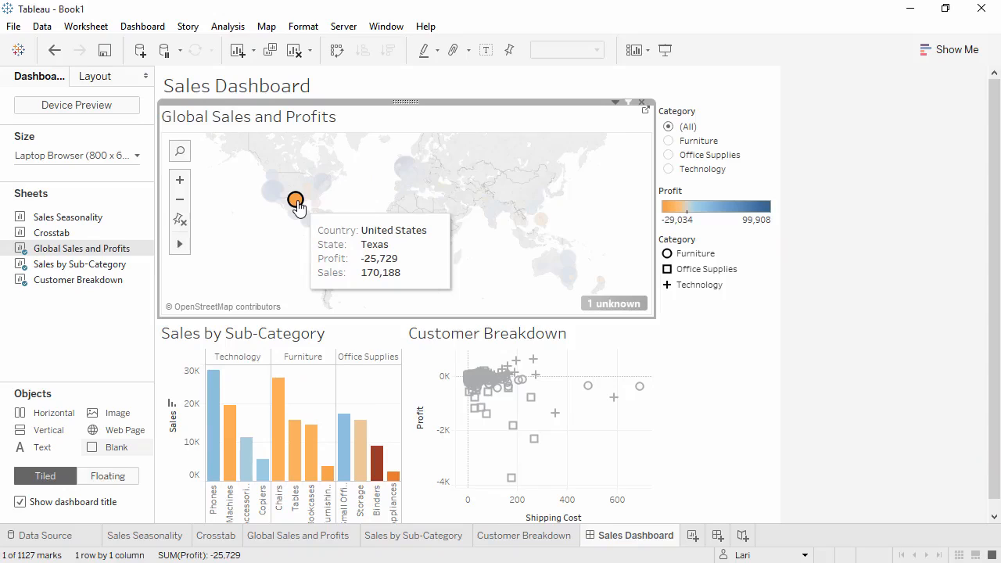
{"action": "left_click", "coordinate": [297, 202]}
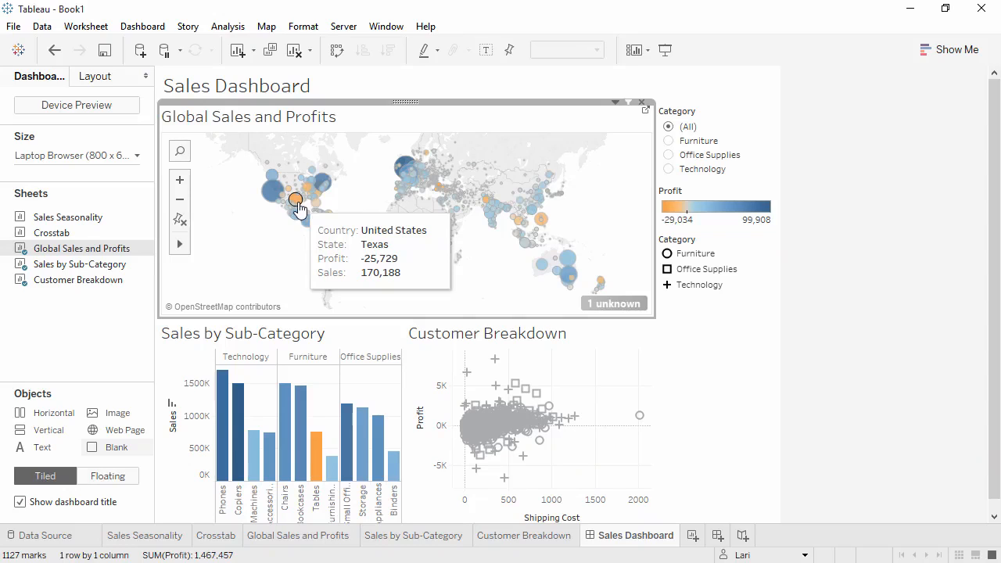
- Create a new story and set its size to Automatic
{"action": "left_click", "coordinate": [740, 536]}
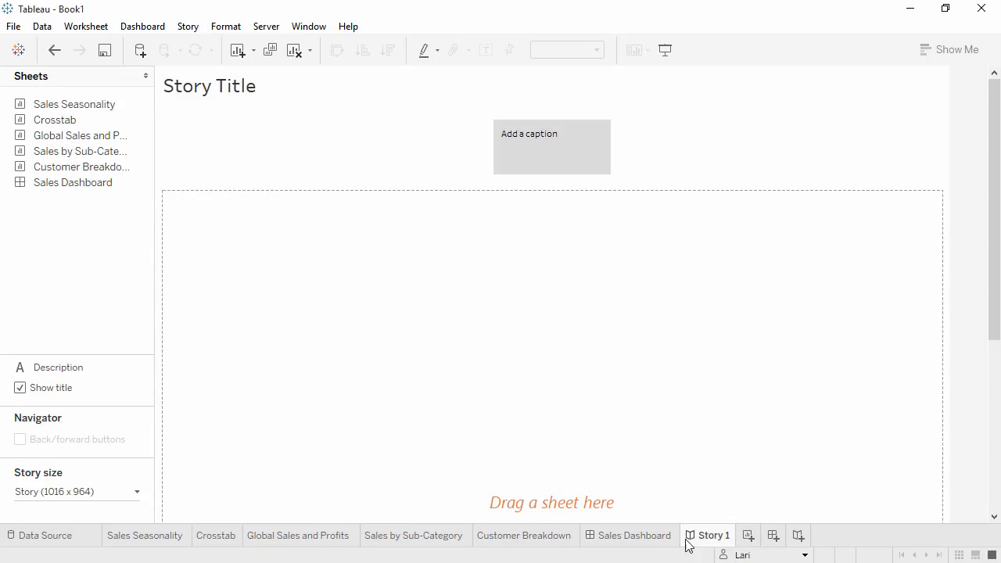
{"action": "left_click", "coordinate": [134, 494]}
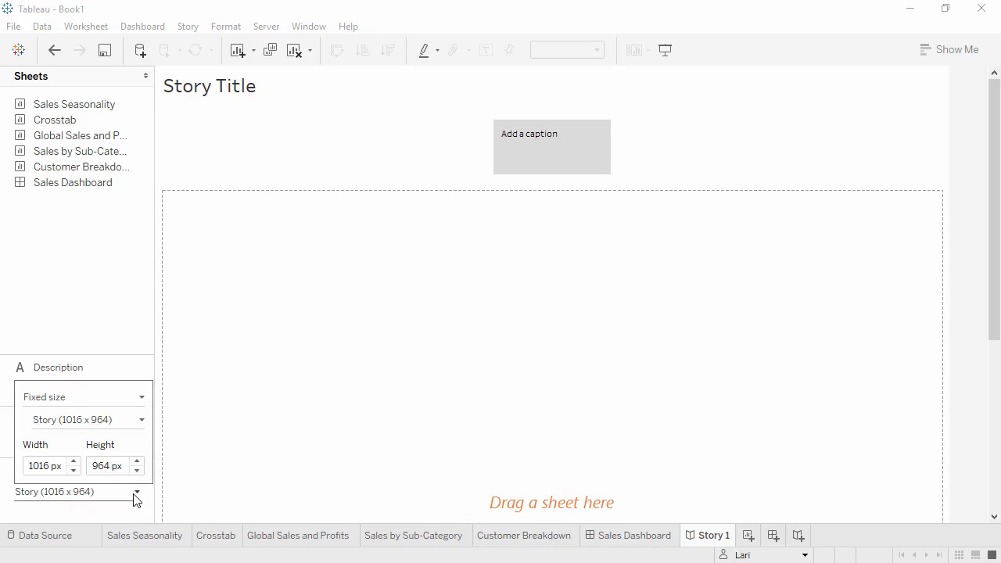
{"action": "left_click", "coordinate": [133, 398]}
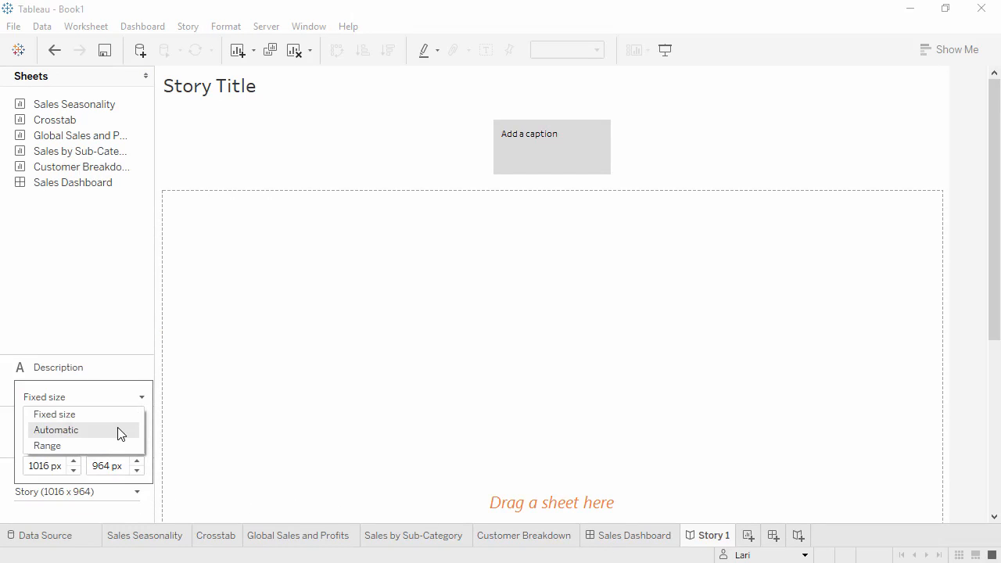
{"action": "left_click", "coordinate": [118, 431]}
{"action": "left_click", "coordinate": [110, 297]}
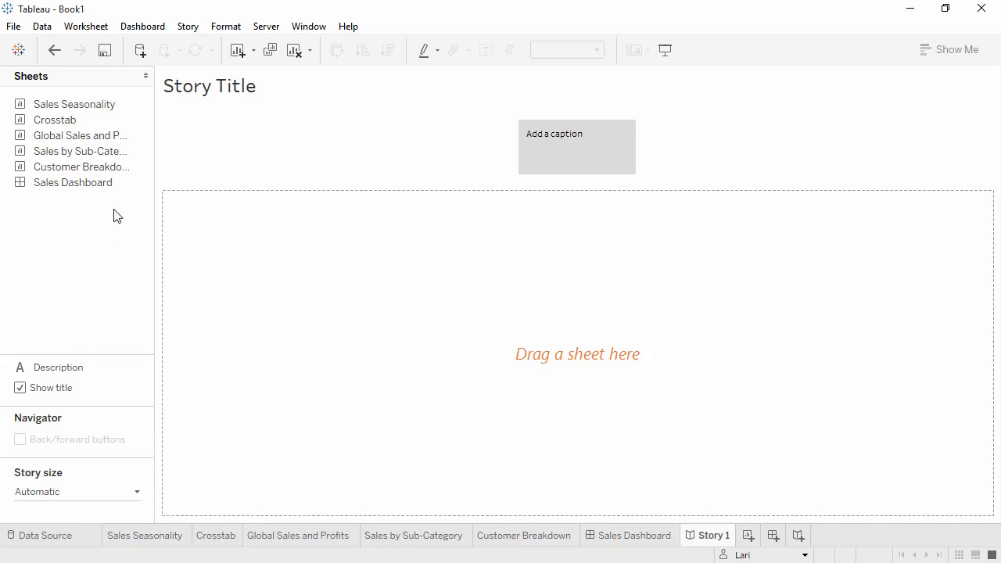
- Make Global Sales and Profits the first story point, captioned "Overall, our profits look strong", and add Sales Dashboard as the second point
{"action": "left_click_drag", "start_coordinate": [117, 137], "coordinate": [266, 235]}
{"action": "left_click", "coordinate": [549, 141]}
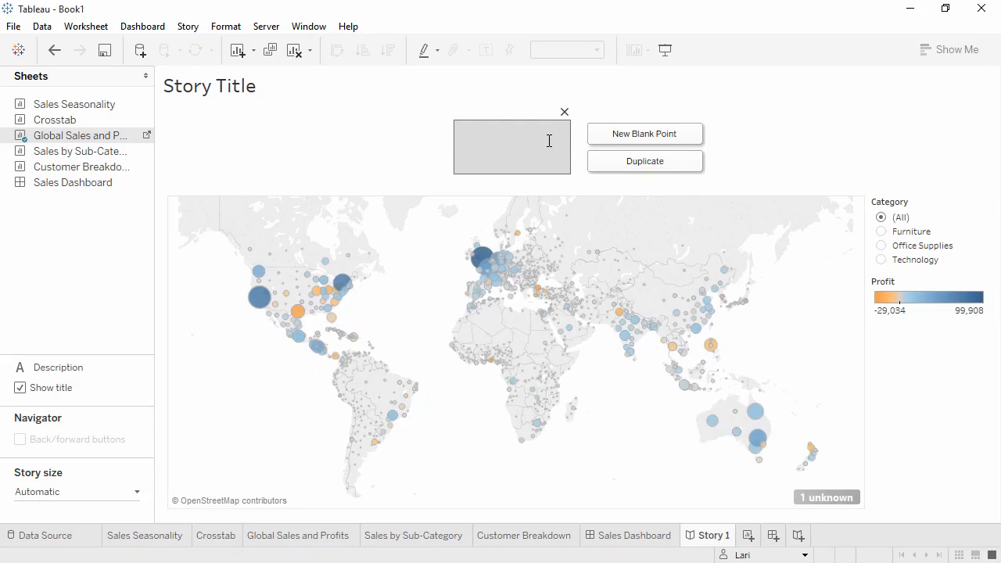
{"action": "type", "text": "Overall, our profits look strong"}
{"action": "left_click", "coordinate": [253, 161]}
{"action": "left_click_drag", "start_coordinate": [125, 183], "coordinate": [627, 165]}
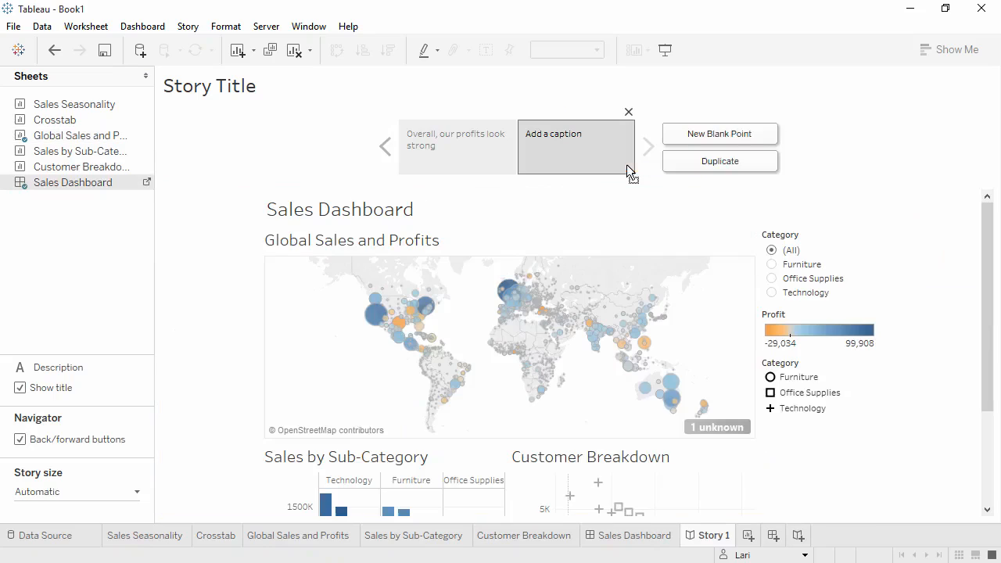
- Set the Sales Dashboard's size to Automatic and hide its title, then return to Story 1
{"action": "left_click", "coordinate": [149, 183]}
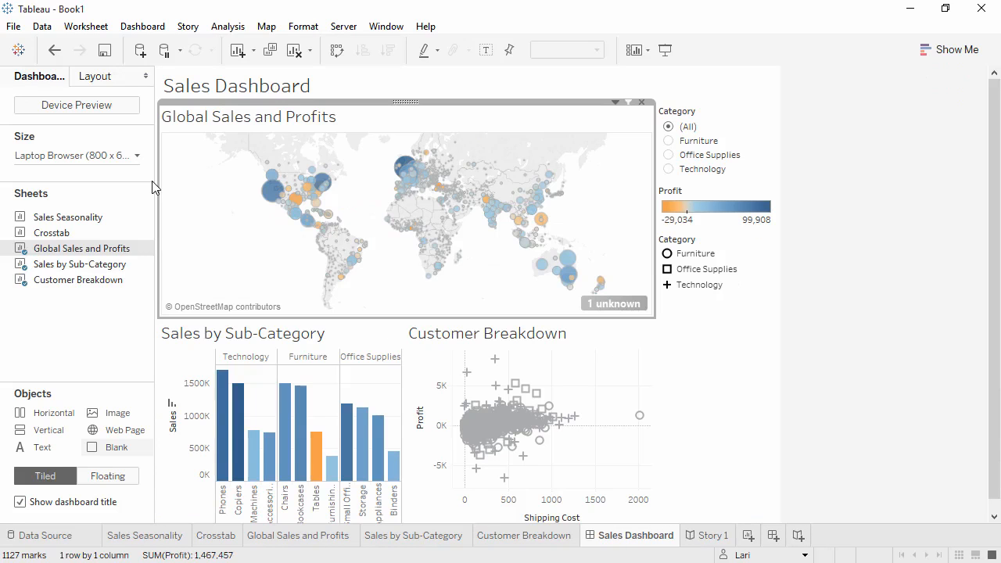
{"action": "left_click", "coordinate": [138, 156]}
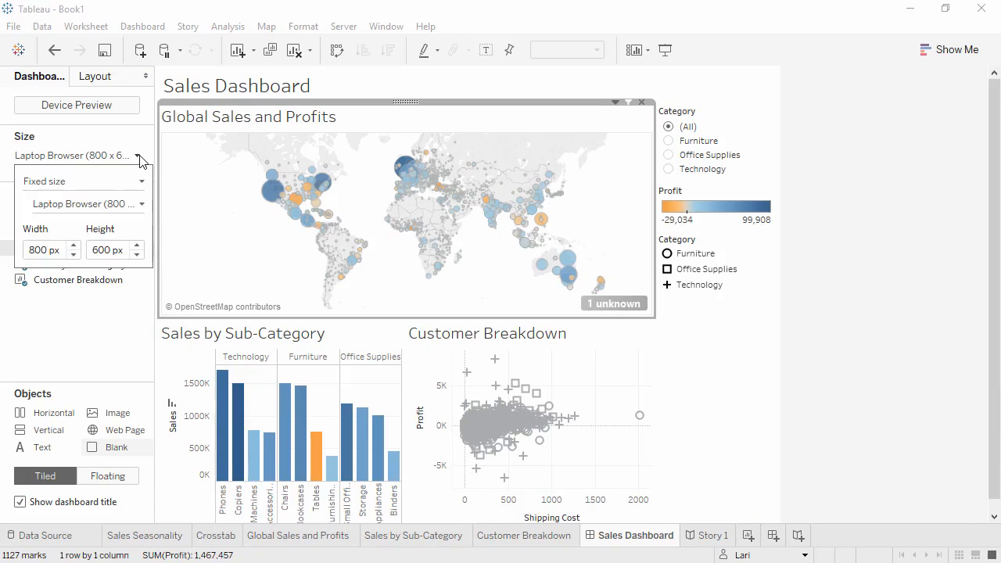
{"action": "left_click", "coordinate": [142, 204]}
{"action": "left_click", "coordinate": [99, 469]}
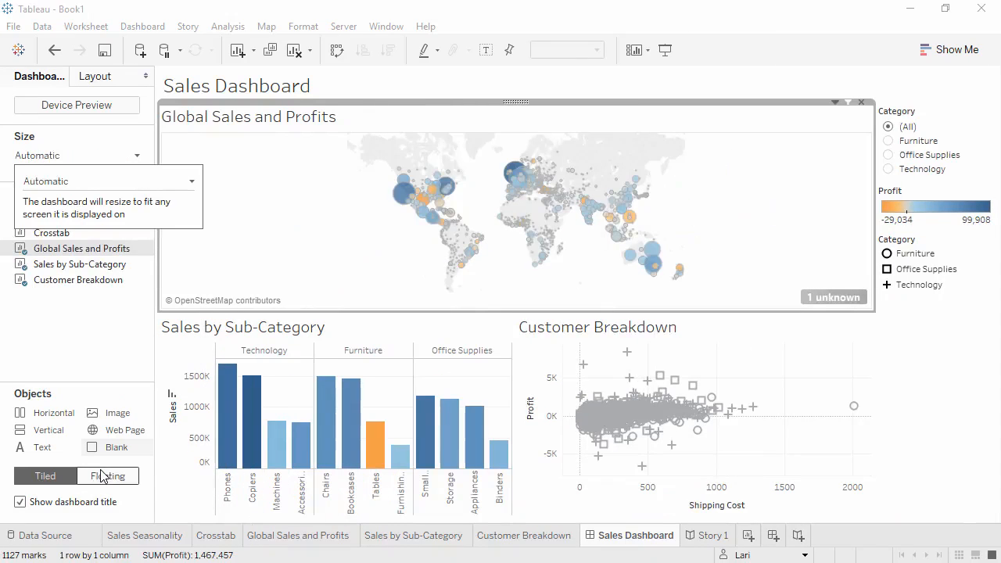
{"action": "left_click", "coordinate": [19, 507]}
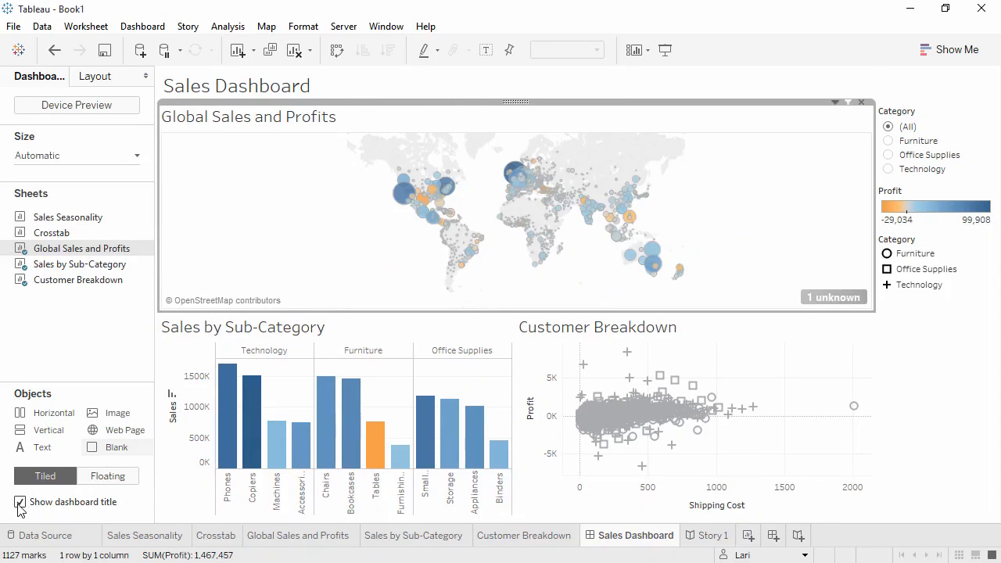
{"action": "left_click", "coordinate": [20, 503]}
{"action": "left_click", "coordinate": [703, 540]}
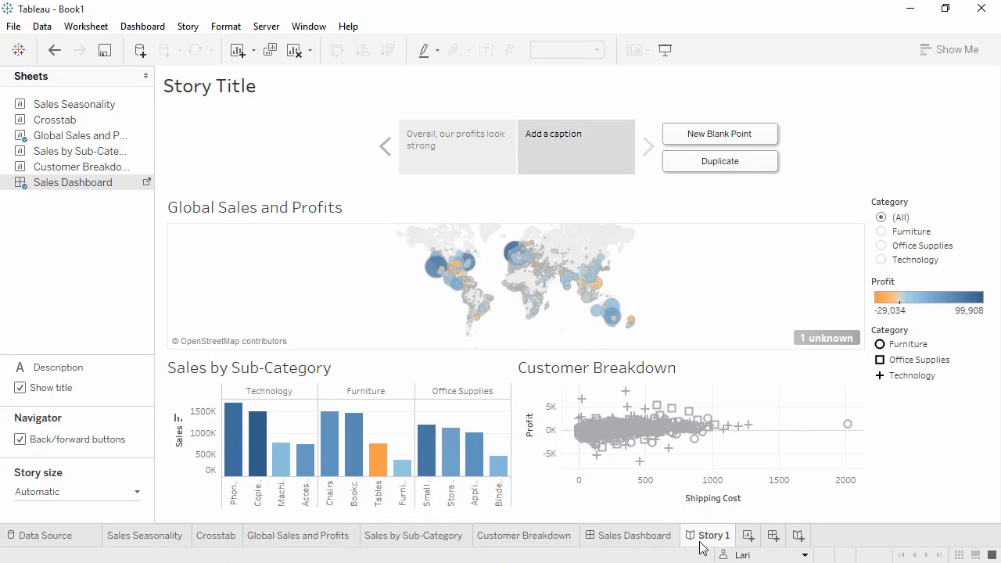
- Filter the second story point to Office Supplies, select Texas on its map, and update the point with this view
{"action": "left_click", "coordinate": [882, 232]}
{"action": "left_click", "coordinate": [882, 246]}
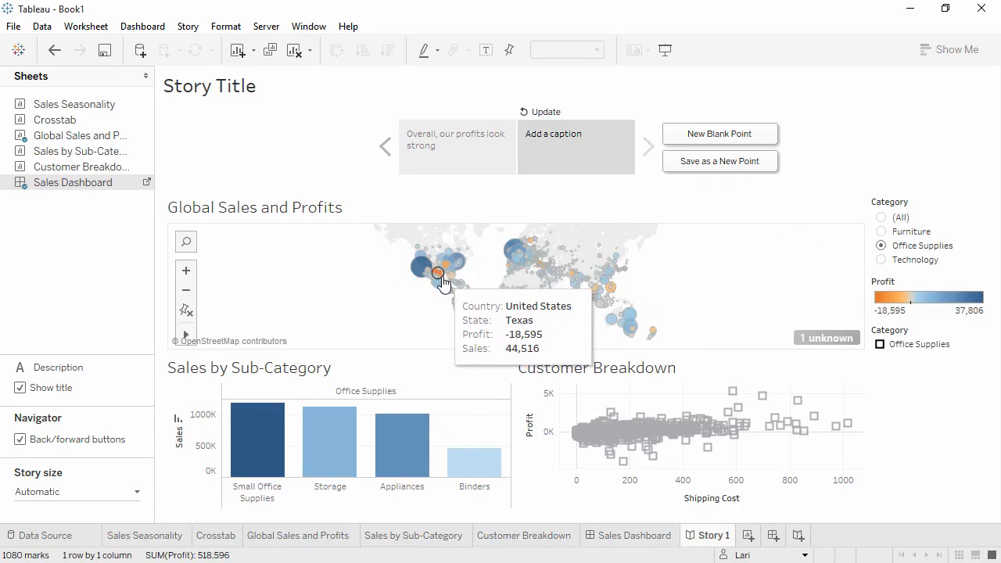
{"action": "left_click", "coordinate": [441, 278]}
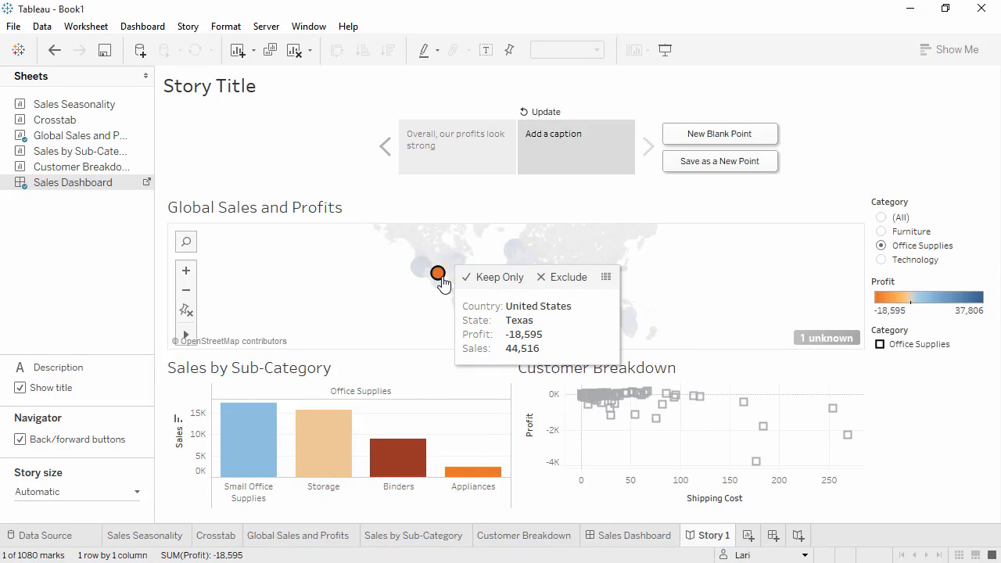
{"action": "left_click", "coordinate": [545, 112]}
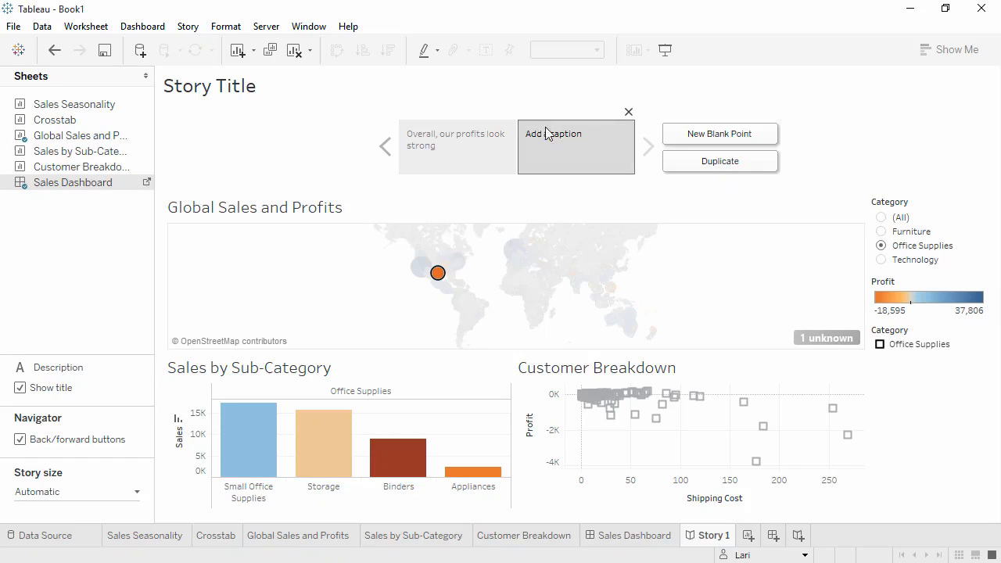
- Caption the second story point "But there are problem areas" and set the Category filter to (All)
{"action": "left_click", "coordinate": [547, 136]}
{"action": "type", "text": "But there are problem areas"}
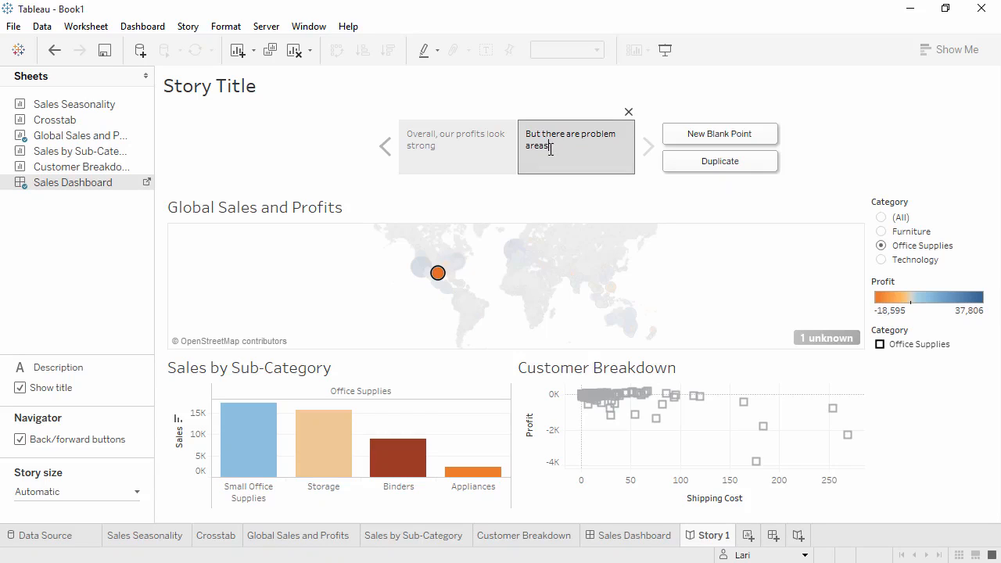
{"action": "left_click", "coordinate": [882, 219]}
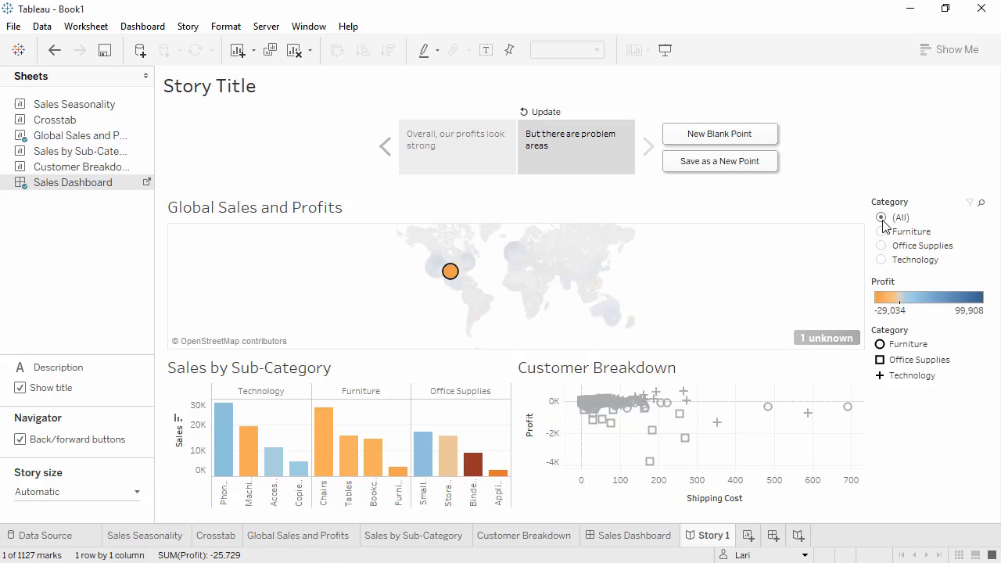
- Start publishing the workbook to Tableau Server under the name "Global Retail Sales and Profit"
{"action": "left_click", "coordinate": [268, 29]}
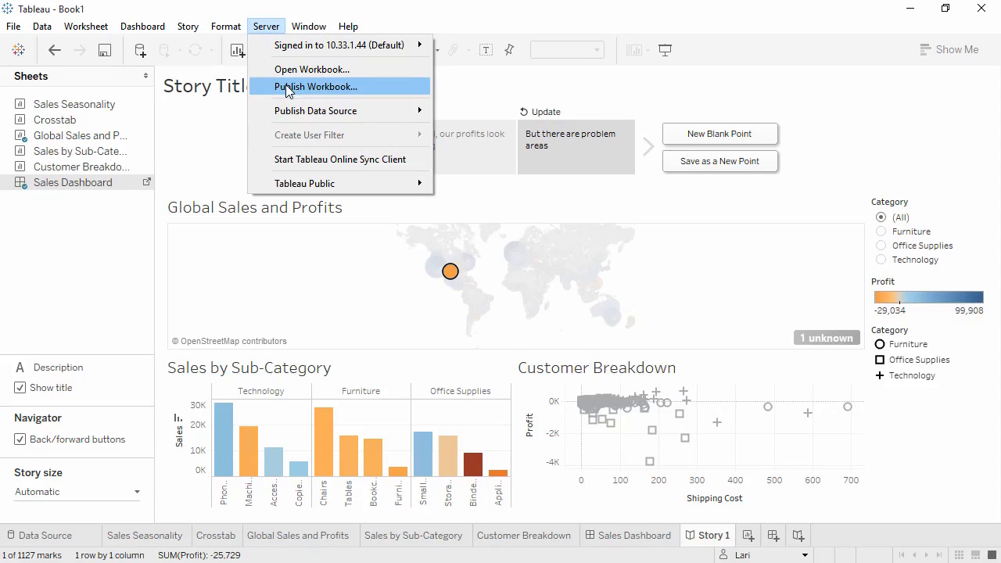
{"action": "mouse_move", "coordinate": [289, 112]}
{"action": "left_click", "coordinate": [289, 87]}
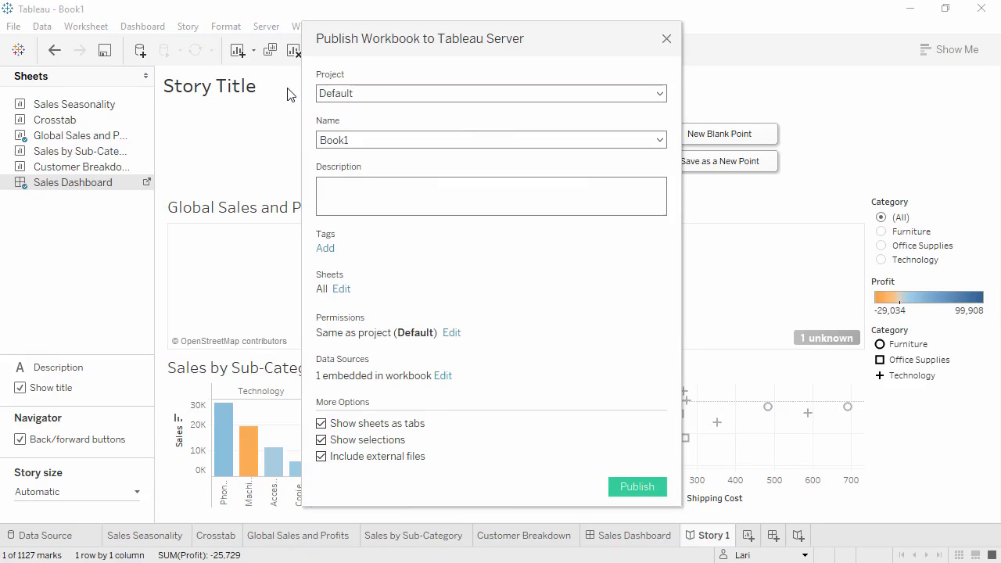
{"action": "left_click", "coordinate": [357, 138]}
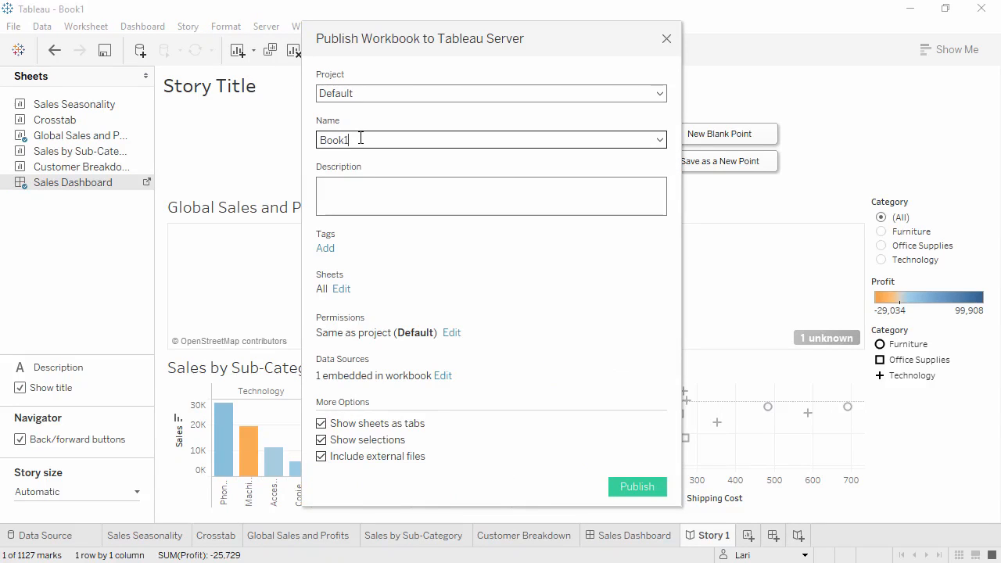
{"action": "left_click_drag", "start_coordinate": [357, 137], "coordinate": [300, 135]}
{"action": "type", "text": "Global Retail Sales and Profit"}
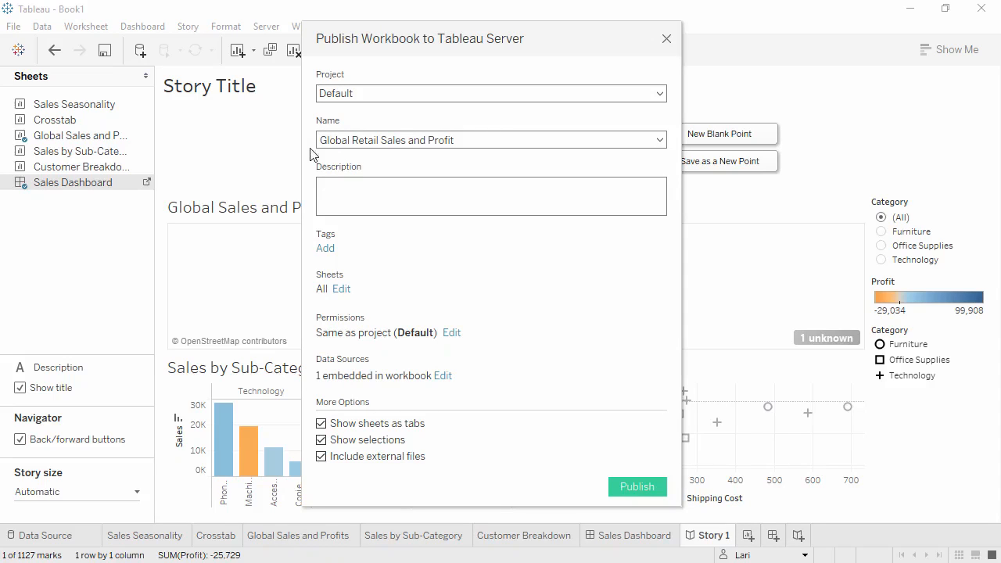
- Enter "through 2015" as the workbook's publishing description and add the existing tag "sales"
{"action": "left_click", "coordinate": [338, 196]}
{"action": "type", "text": "through 2015"}
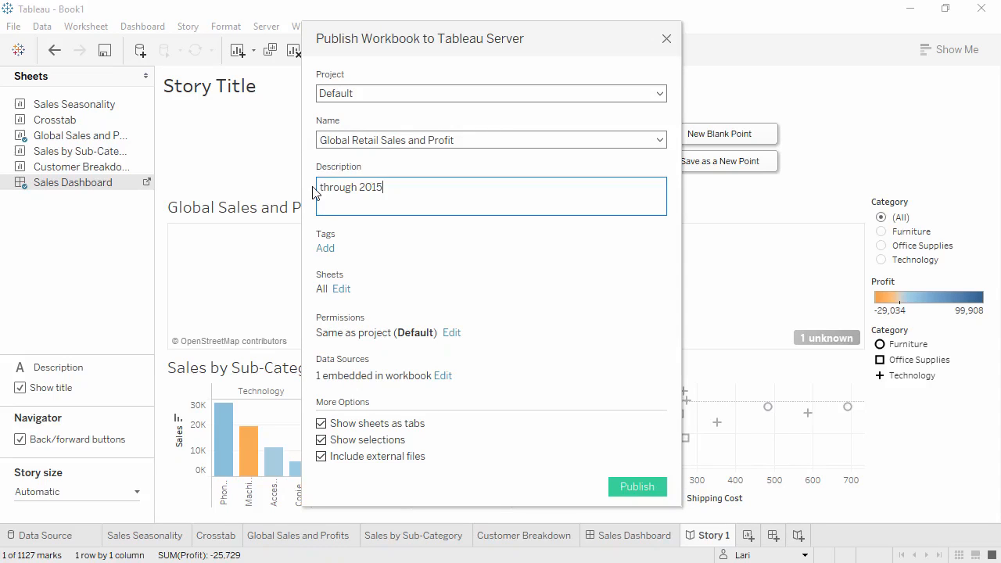
{"action": "left_click", "coordinate": [326, 248]}
{"action": "left_click", "coordinate": [348, 338]}
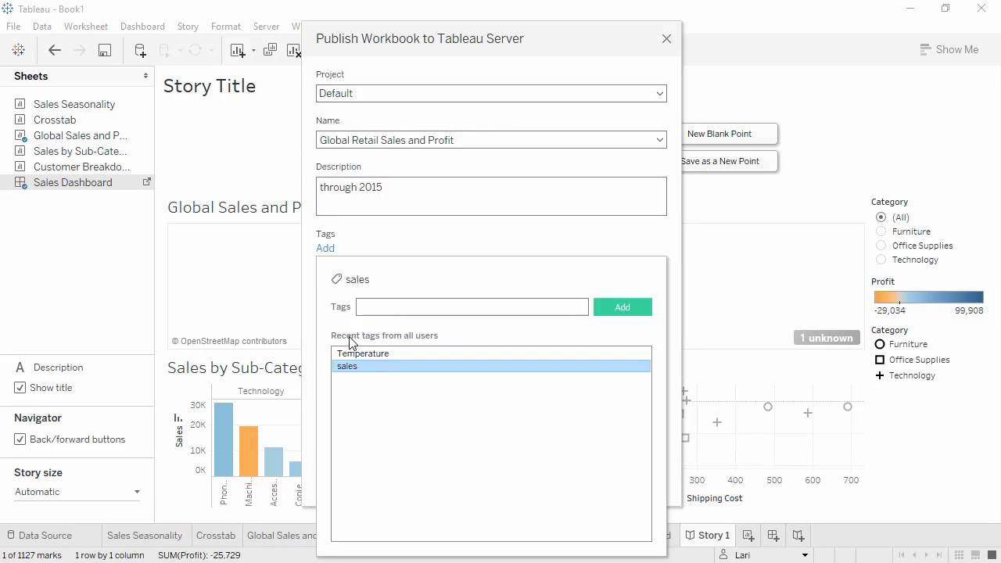
{"action": "left_click", "coordinate": [415, 241]}
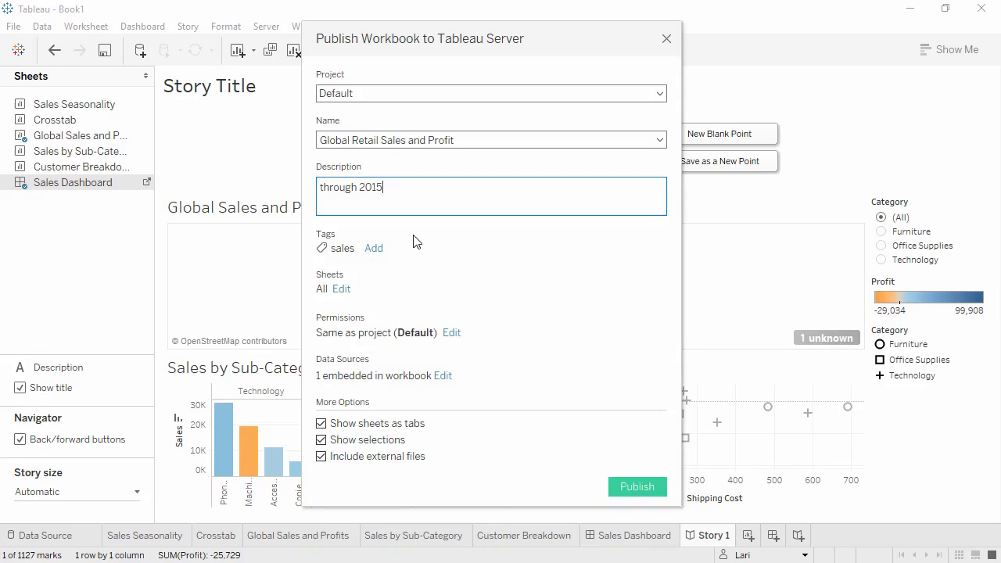
- Turn off Show selections and Show sheets as tabs, check the permissions, and publish the workbook
{"action": "left_click", "coordinate": [321, 440]}
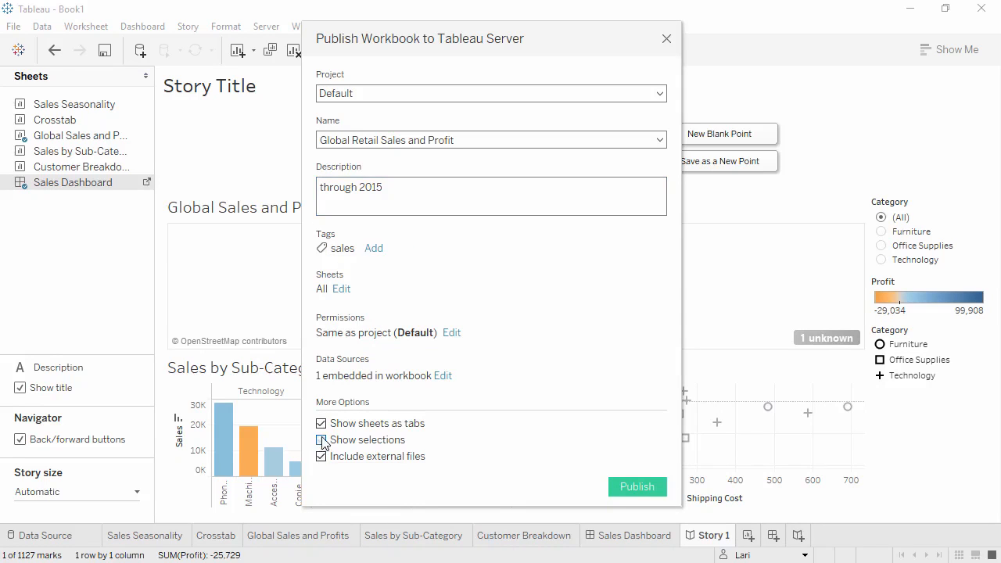
{"action": "left_click", "coordinate": [321, 423]}
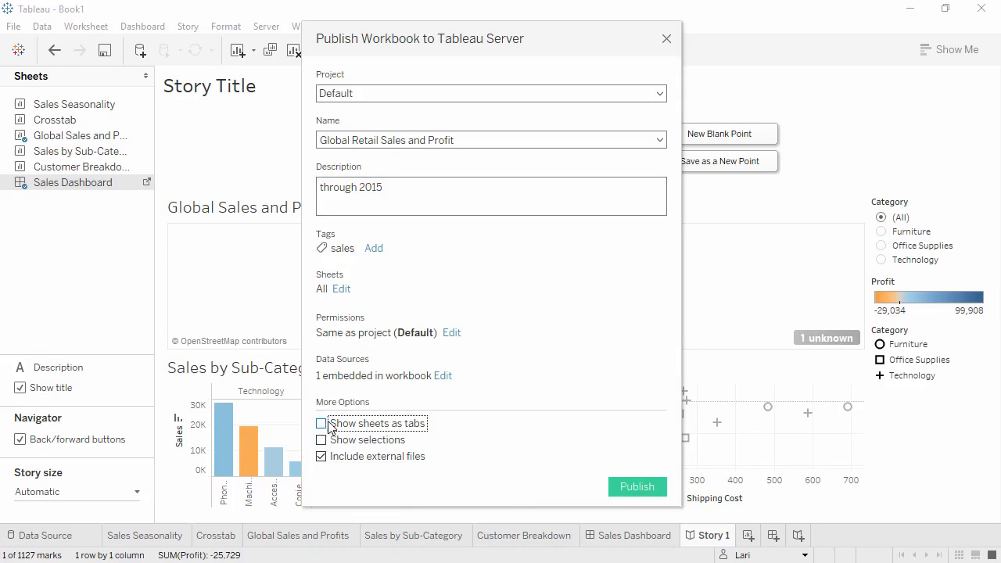
{"action": "left_click", "coordinate": [451, 333]}
{"action": "left_click", "coordinate": [452, 333]}
{"action": "left_click", "coordinate": [654, 487]}
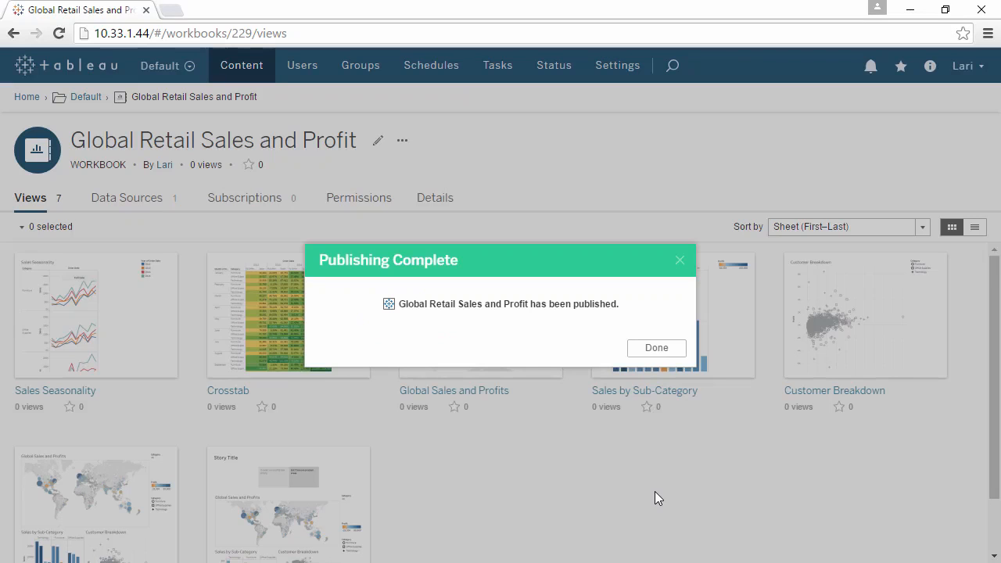
- Dismiss the publishing notice, open the published Crosstab view, and highlight the Technology category
{"action": "left_click", "coordinate": [654, 350]}
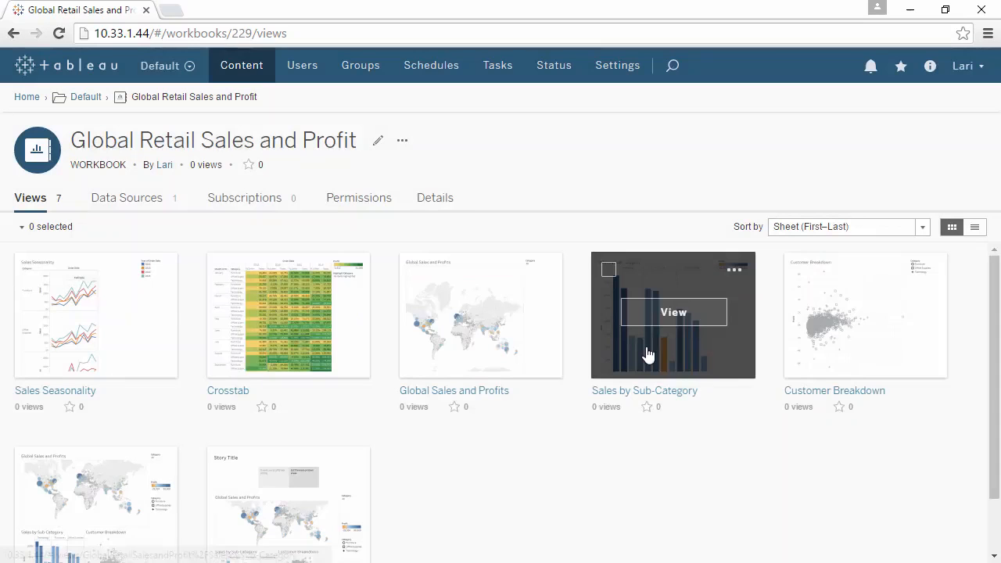
{"action": "left_click", "coordinate": [319, 328]}
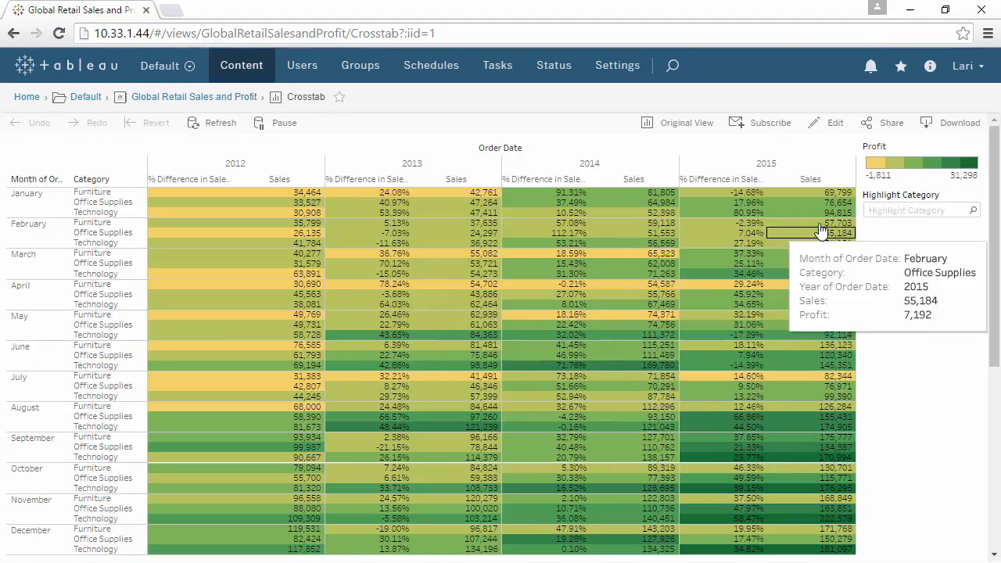
{"action": "left_click", "coordinate": [883, 209]}
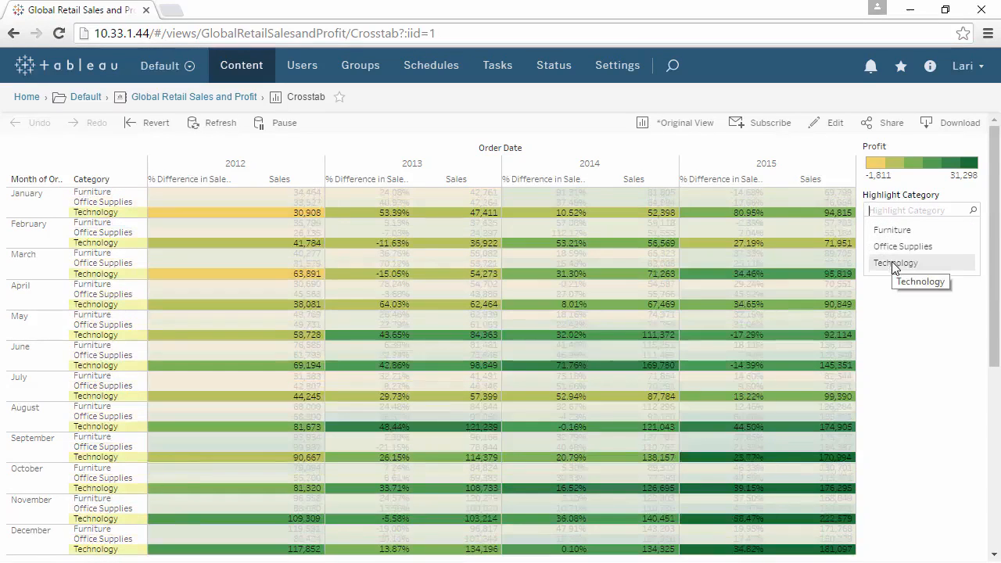
{"action": "left_click", "coordinate": [895, 263]}
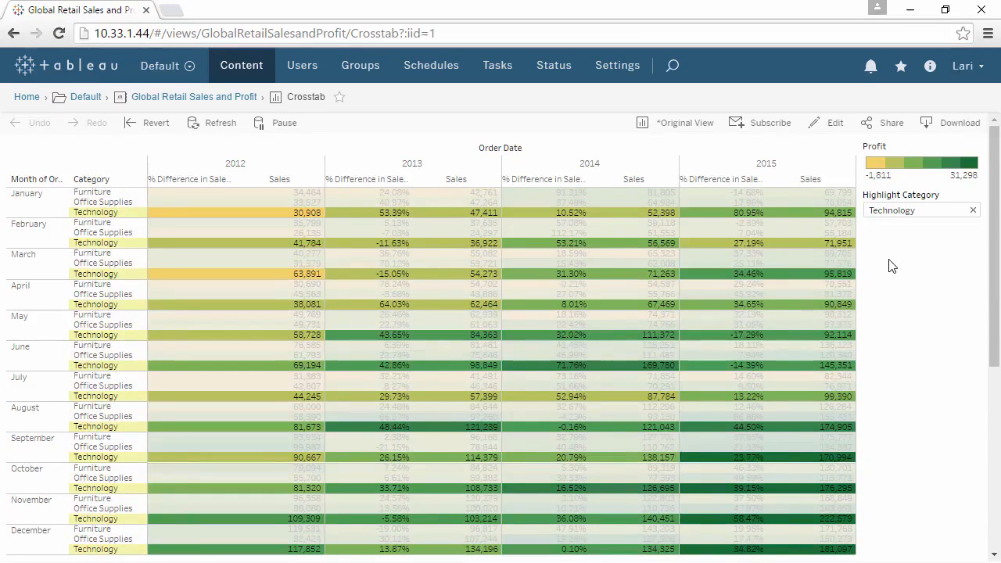
- View the Crosstab's subscription options without subscribing, and mark the view as a favorite
{"action": "left_click", "coordinate": [770, 124]}
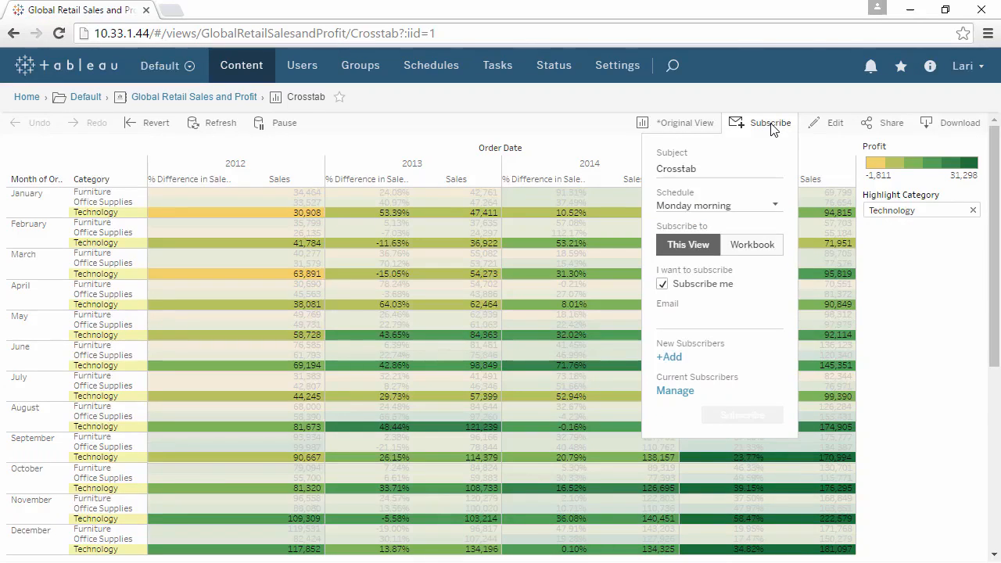
{"action": "left_click", "coordinate": [770, 125]}
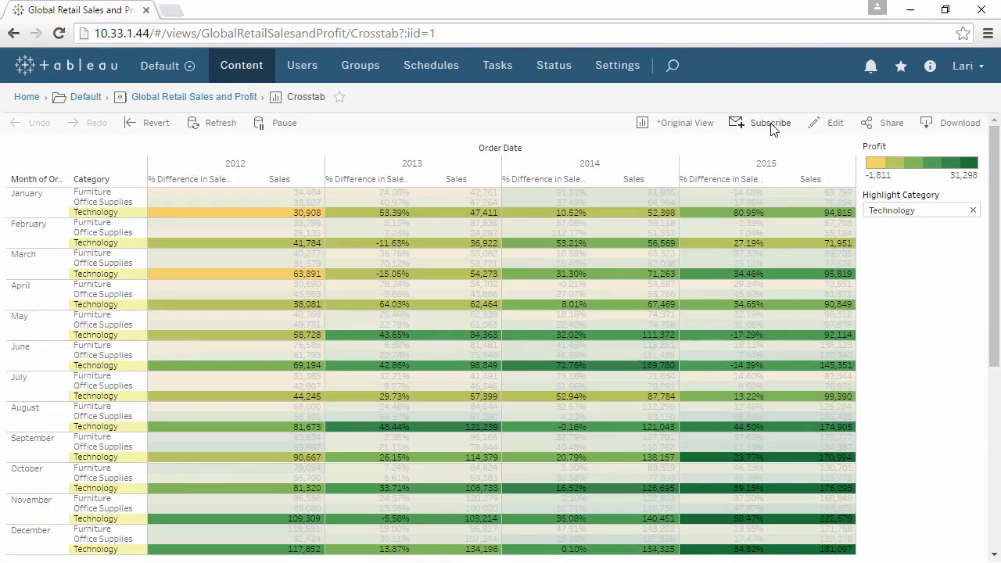
{"action": "left_click", "coordinate": [341, 98]}
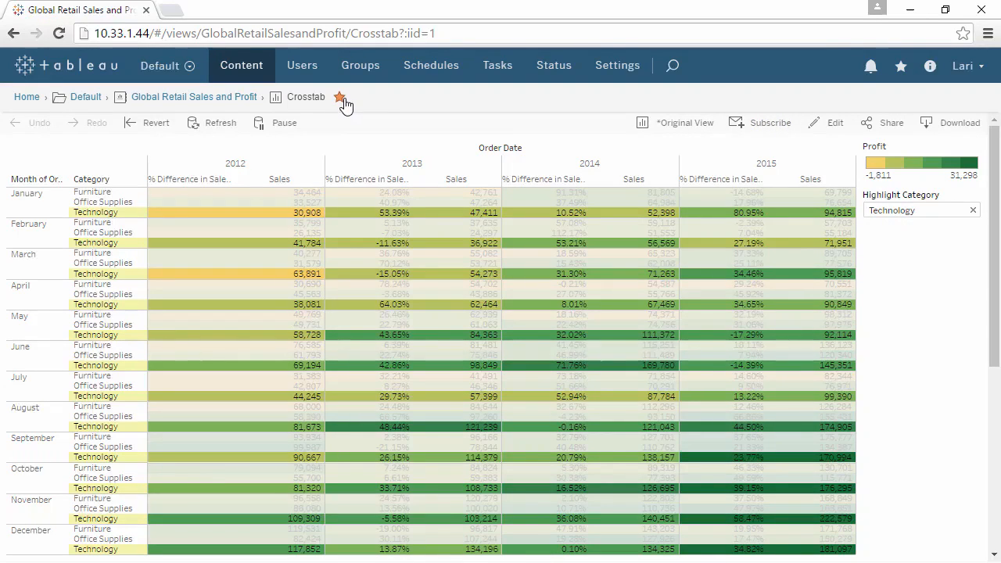
- Search the server content for "sales" and close the search results
{"action": "left_click", "coordinate": [673, 68]}
{"action": "type", "text": "sales"}
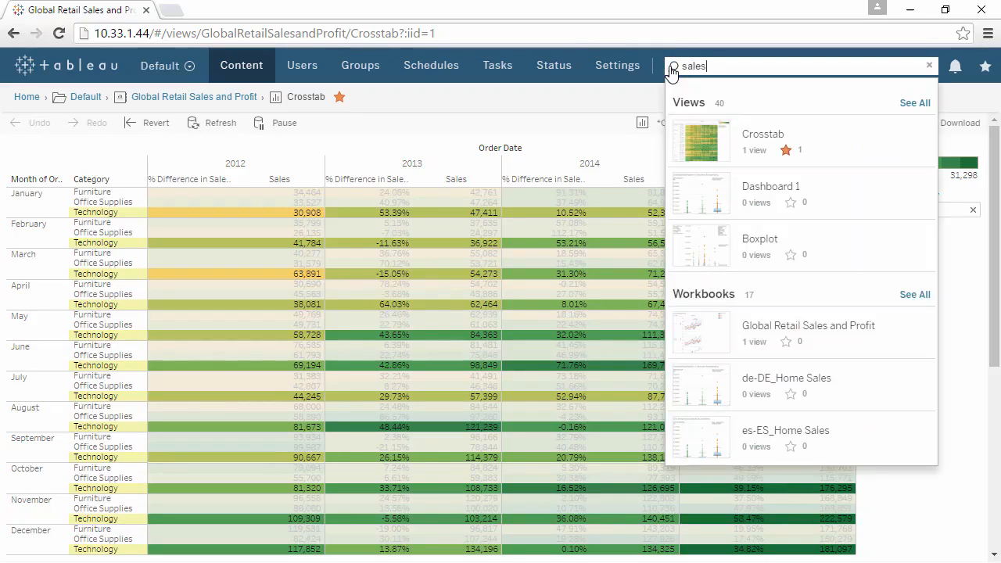
{"action": "left_click", "coordinate": [633, 101]}
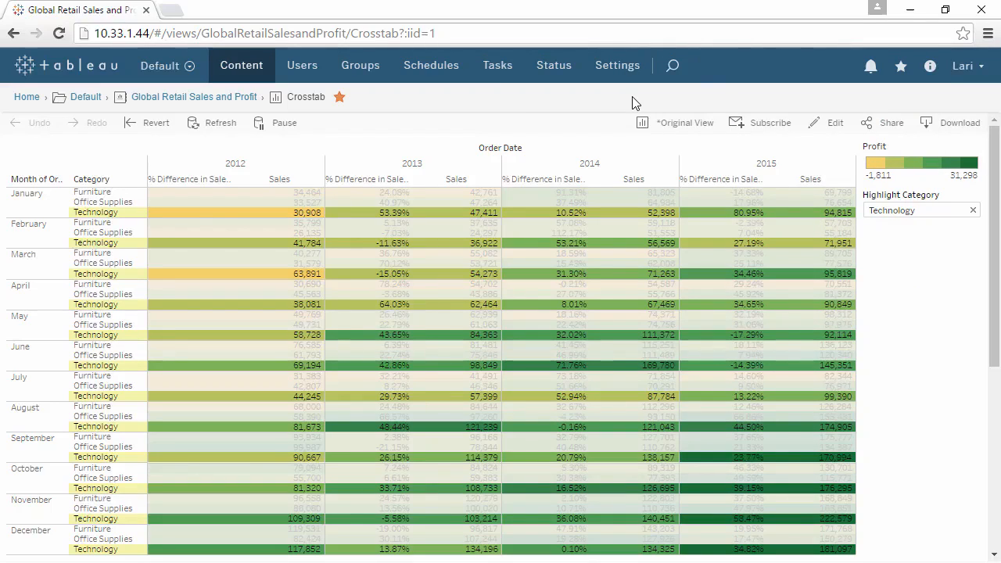